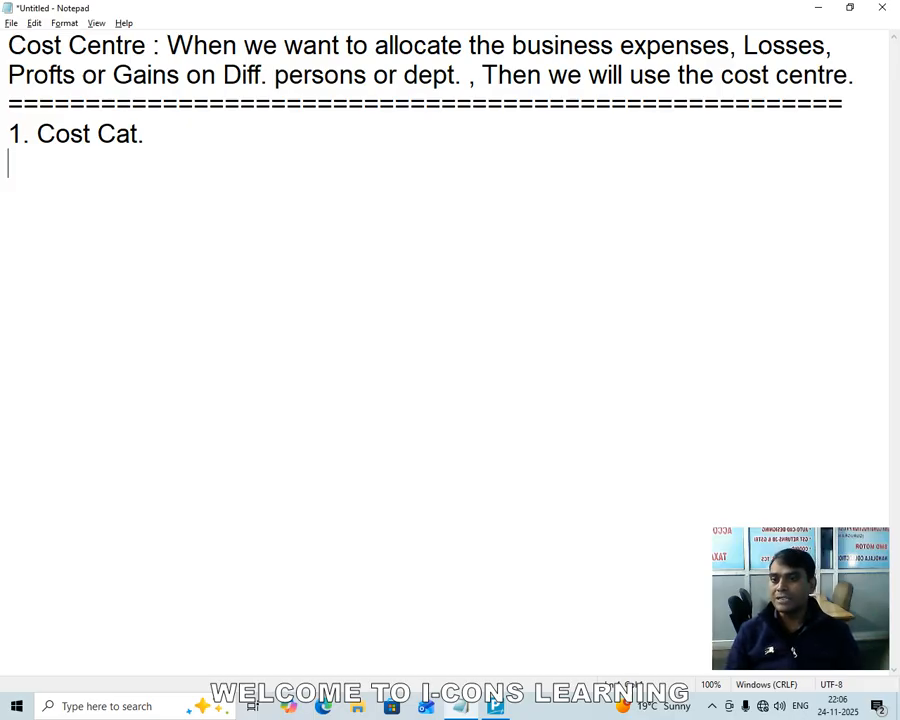
Step: Add the entry "a) Manager" on the line below the "1. Cost Cat." heading
text(a) )
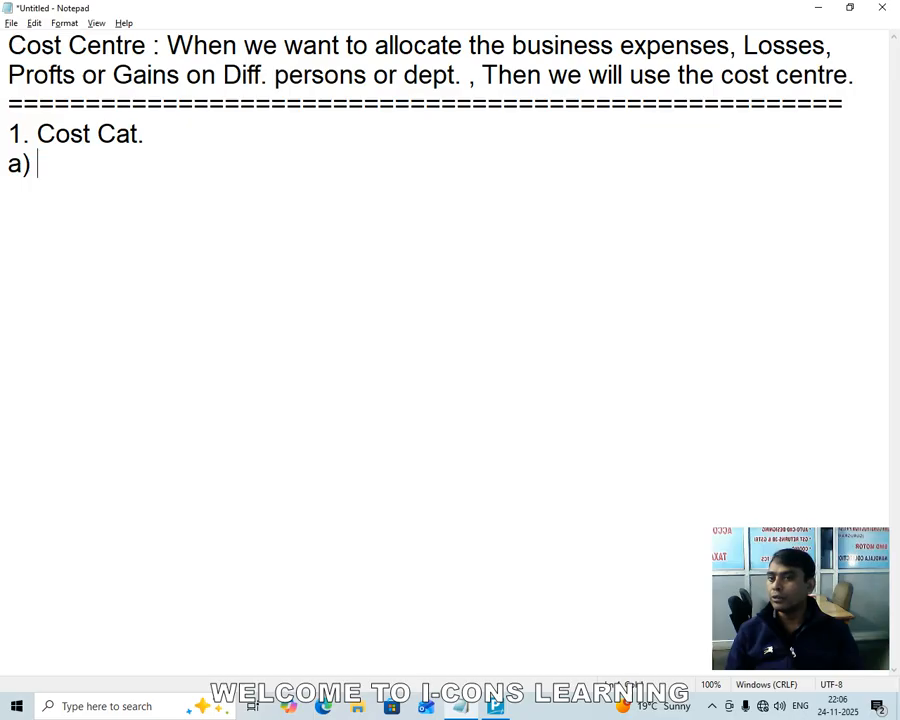
text(Mana)
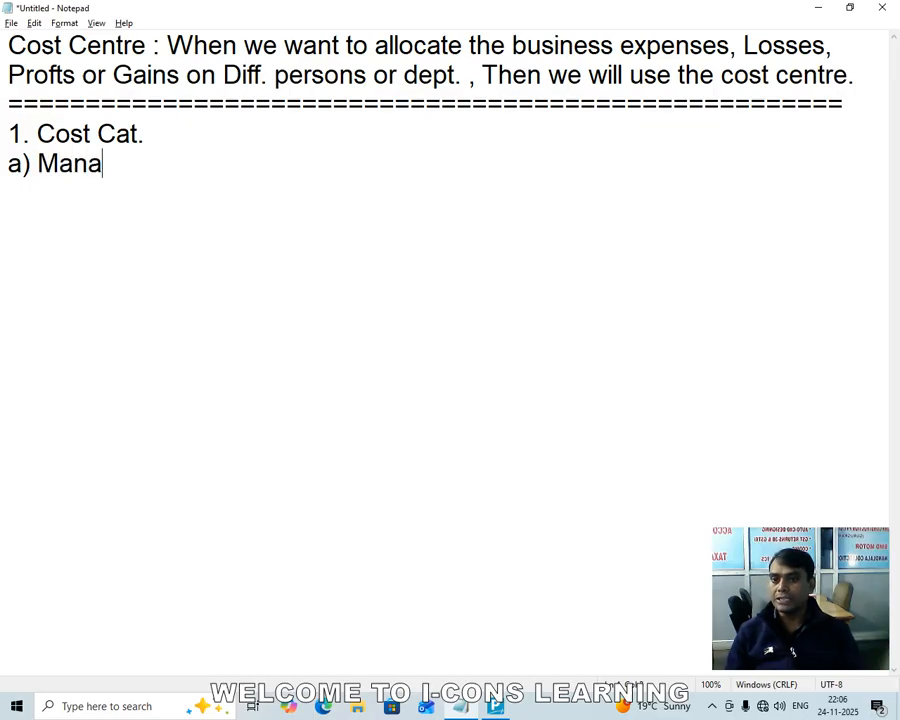
text(ger)
key(Return)
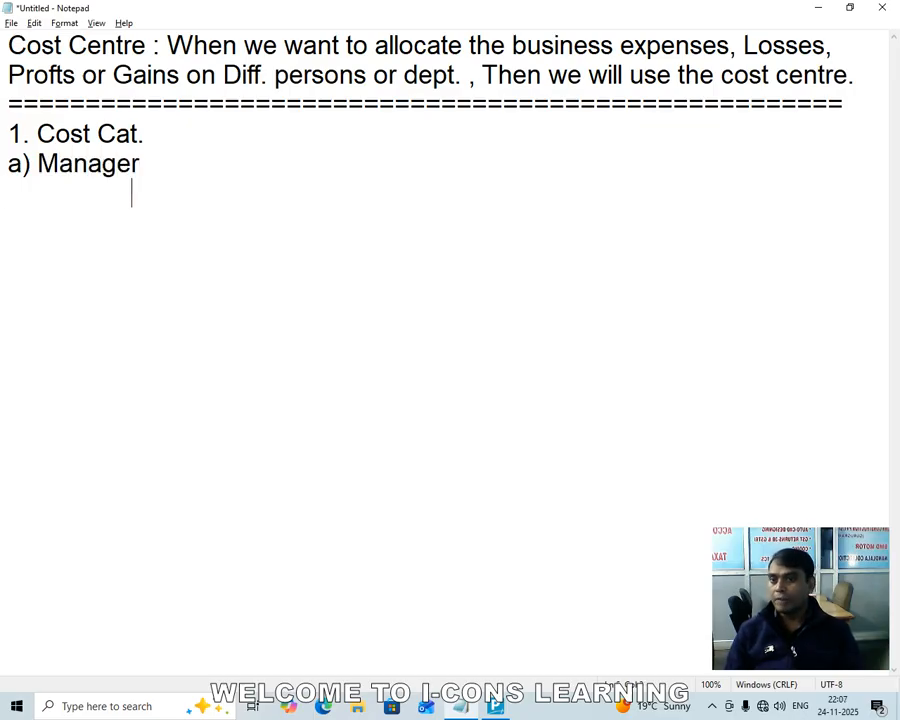
Step: List the two managers' first names under Manager as indented lines, each starting with an asterisk
text(* Ravi)
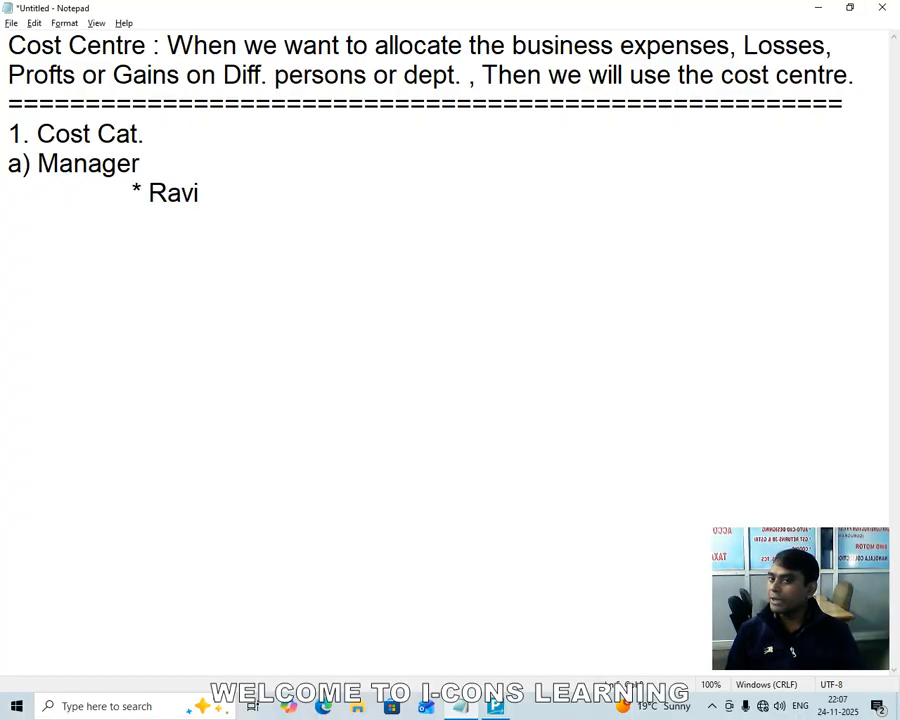
key(Return)
key(Tab)
key(Tab)
text(* Sahil)
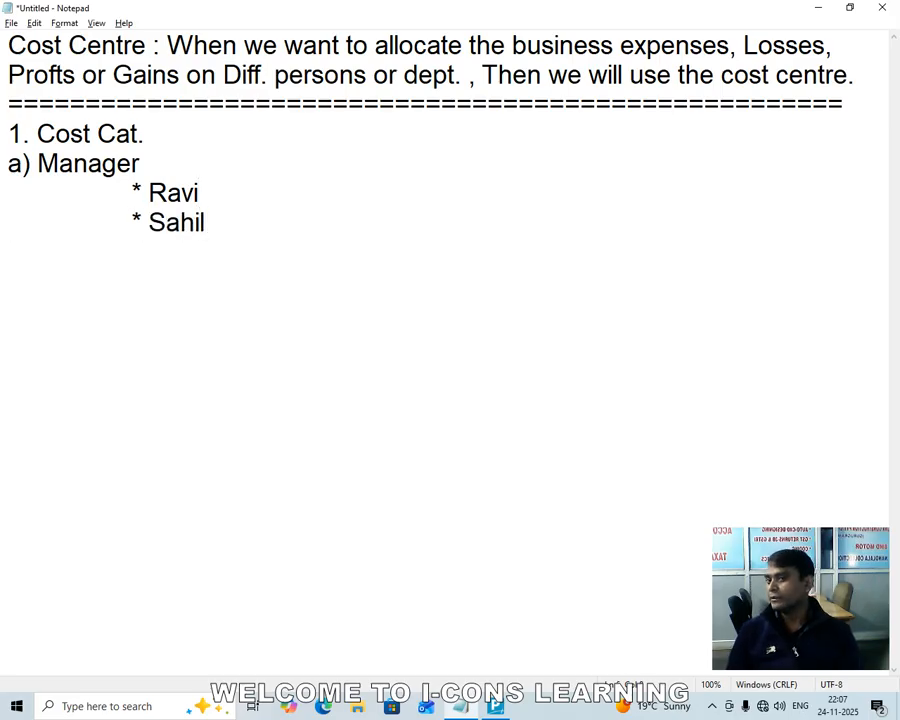
key(Return)
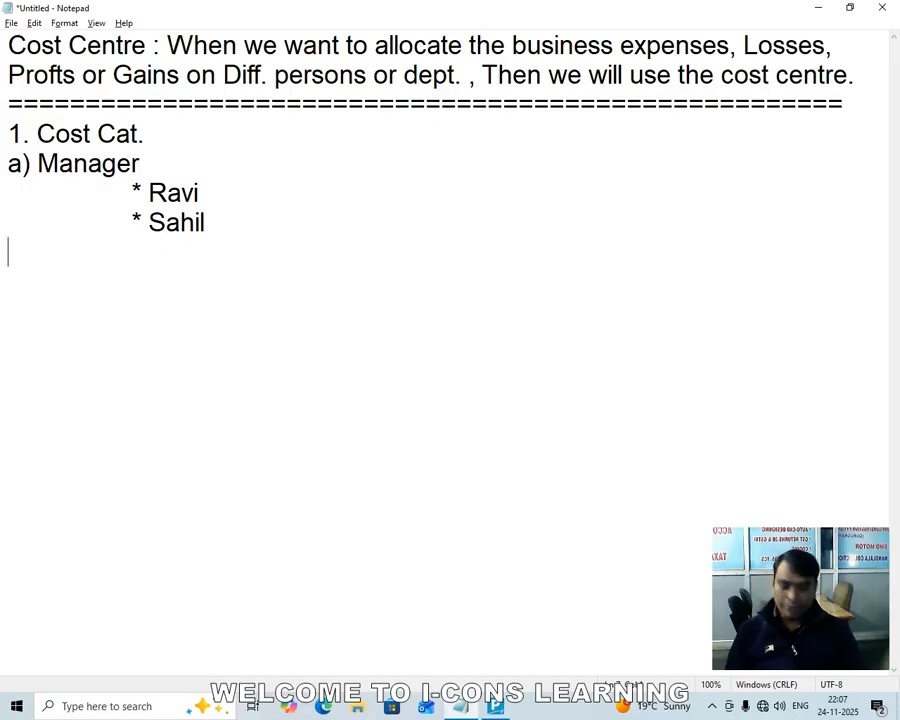
Step: Add the entry "b) Supervisor" at the line start below the manager names
text(b))
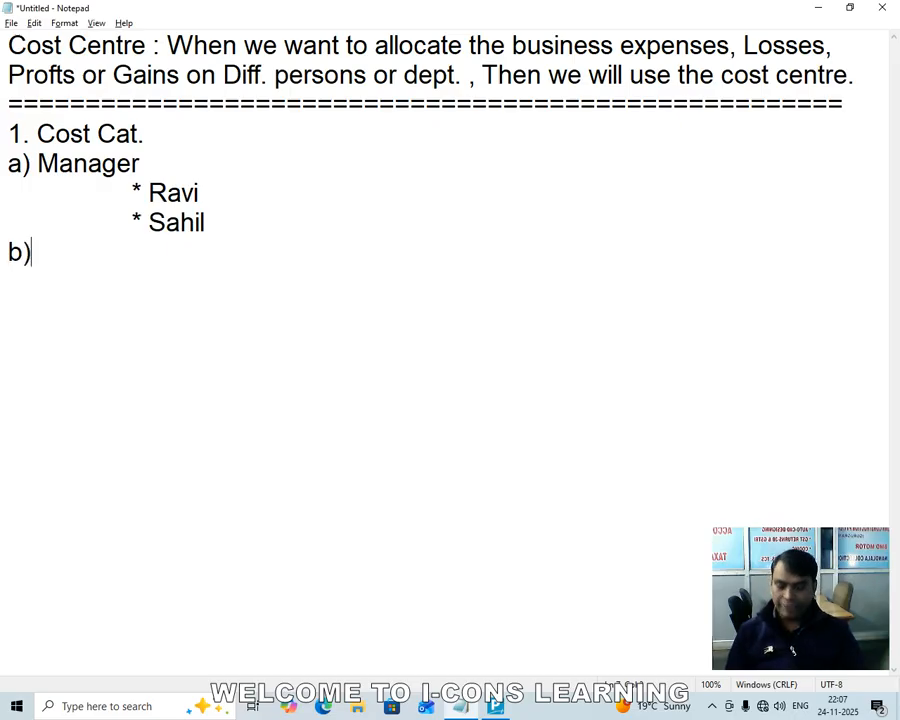
text( Sup)
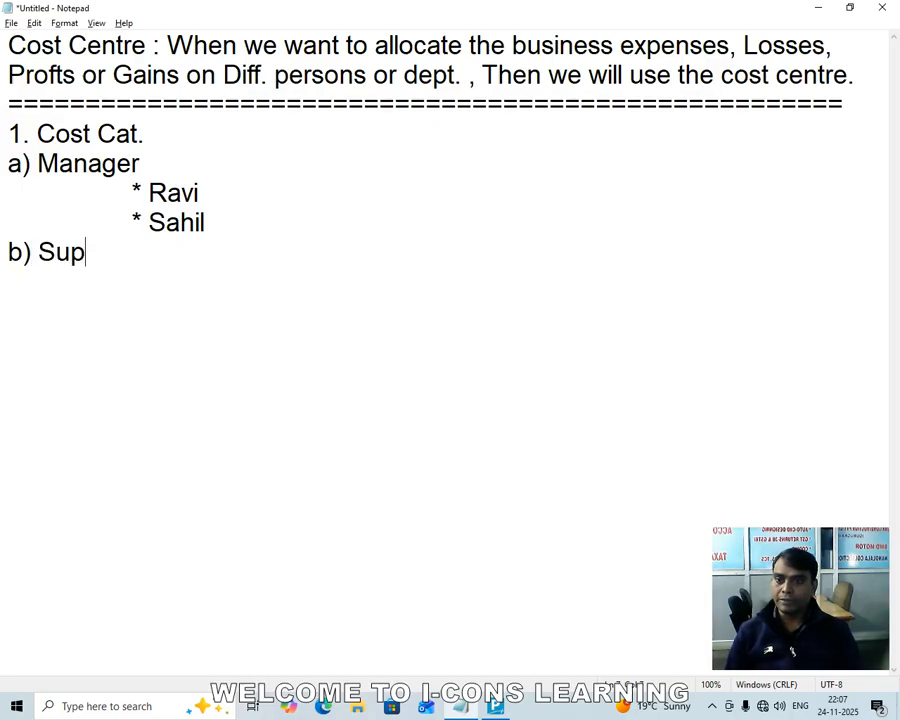
text(ervisor)
key(Return)
Step: List the two supervisors' first names under Supervisor as indented lines, each starting with an asterisk
key(Tab)
text(*)
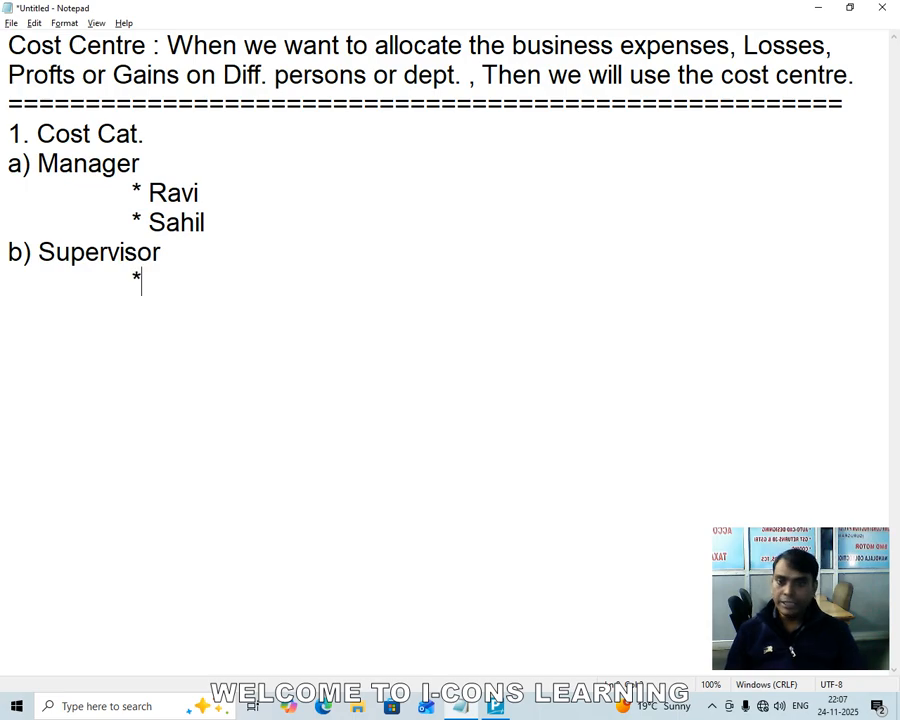
text( Taman)
key(Return)
key(Tab)
text(* )
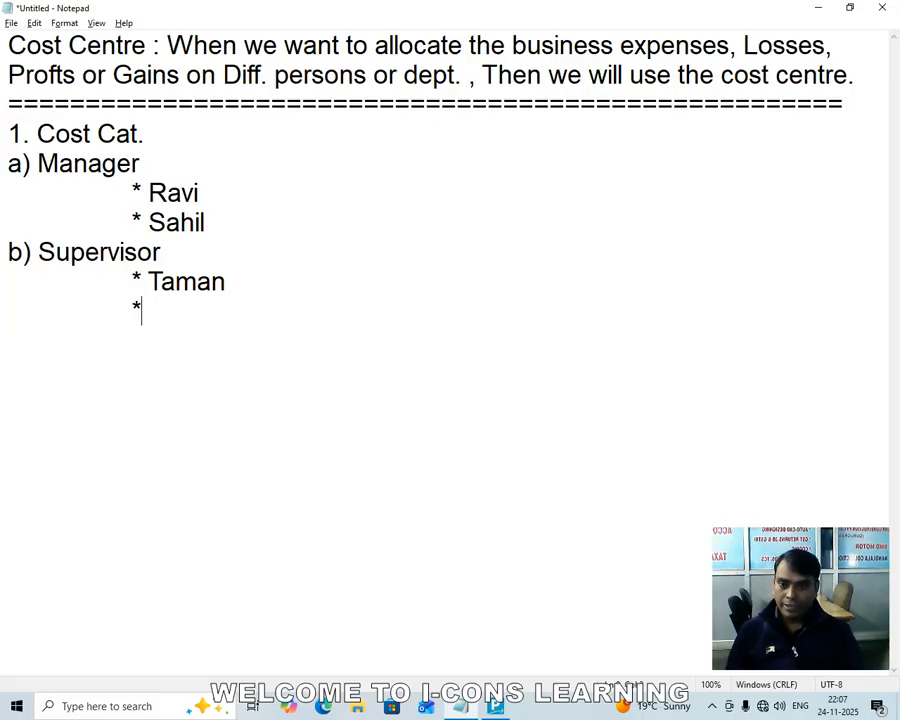
text(Khusi)
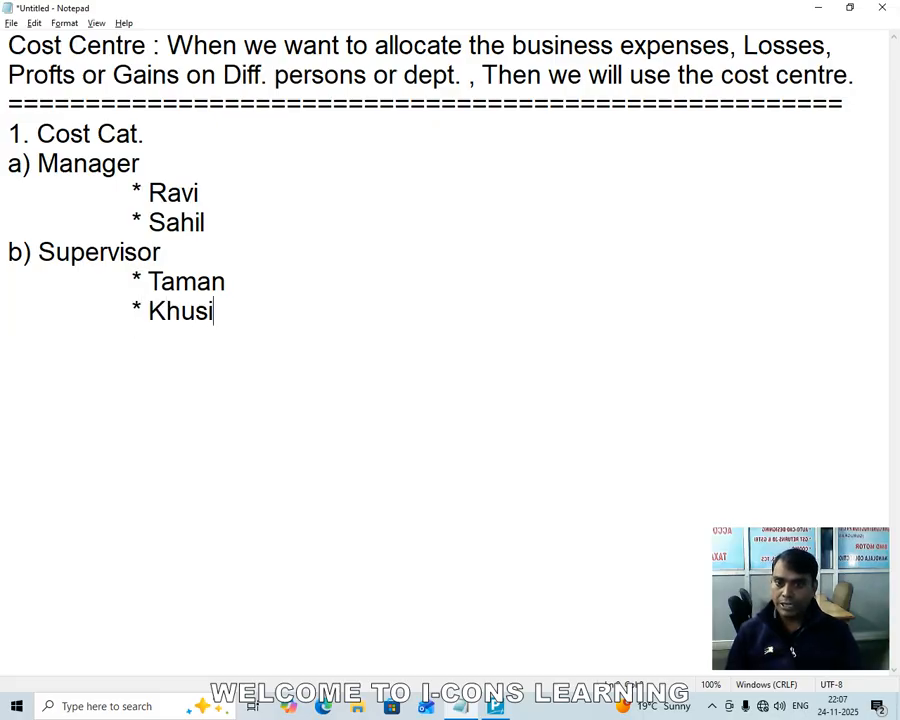
key(BackSpace)
key(BackSpace)
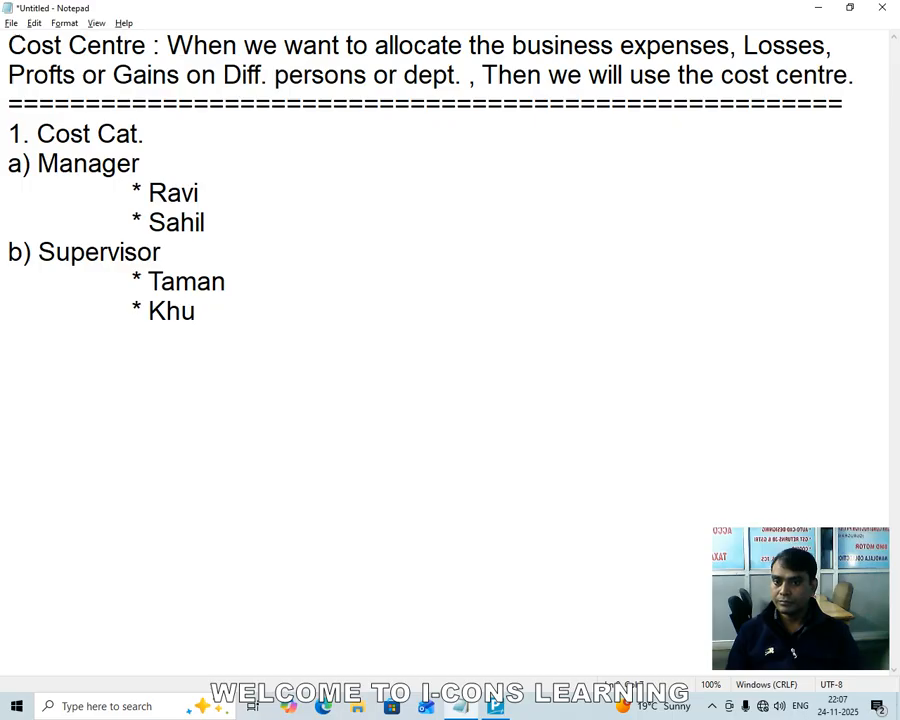
text(shi)
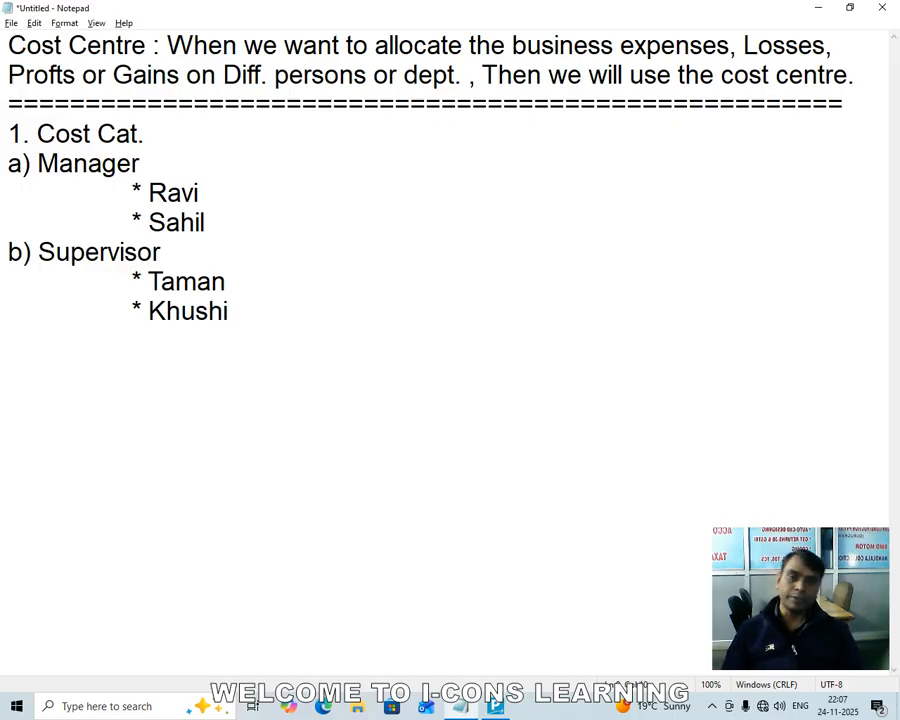
Step: Append the label "(Cost Cat.)" after Manager on the "a)" line
click(154, 257)
click(158, 162)
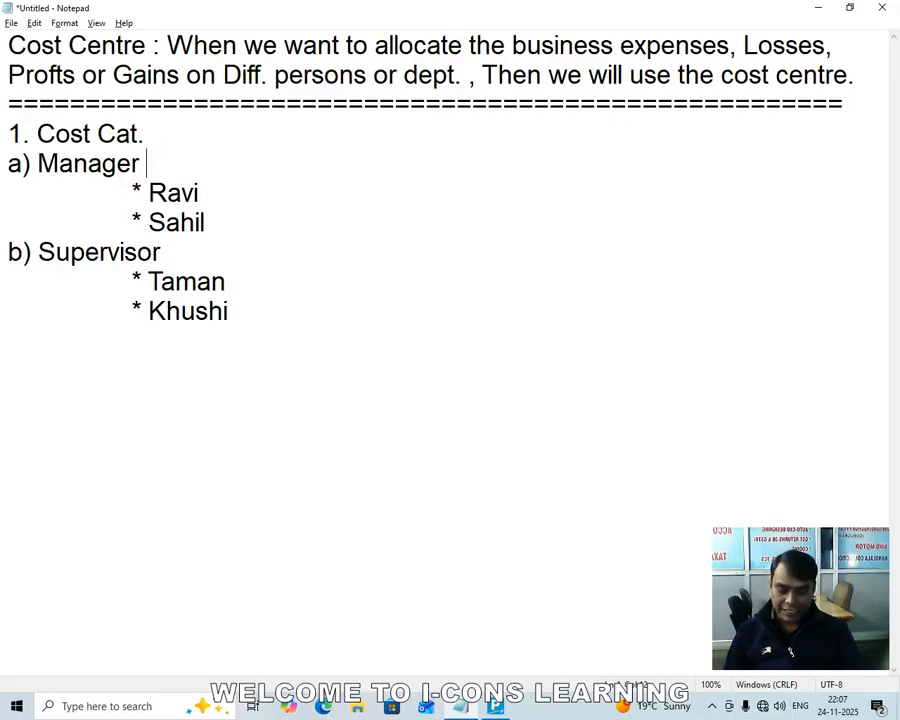
text((Cost )
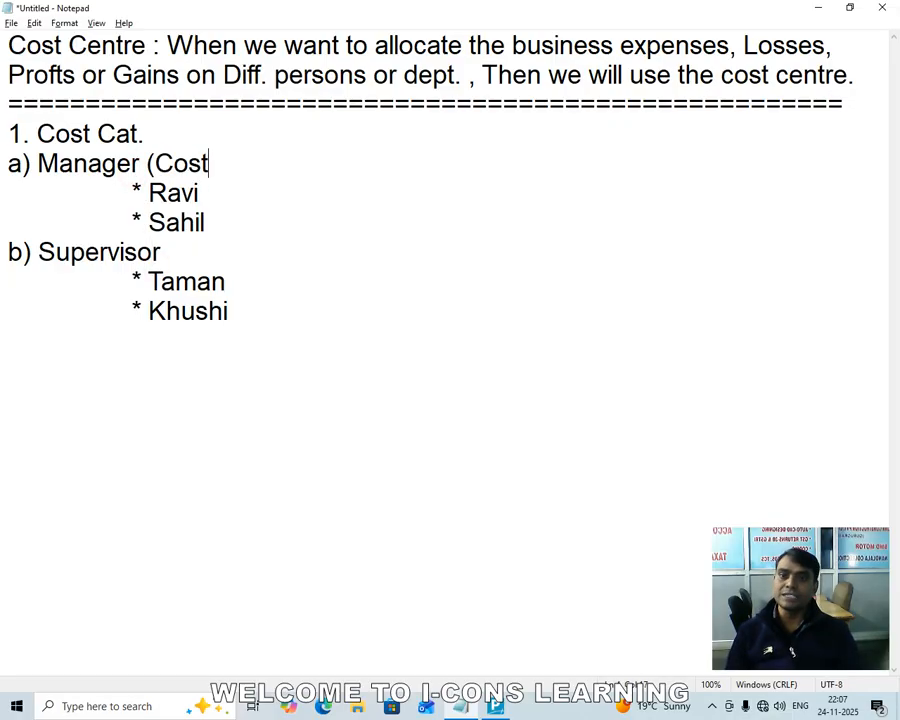
text(C)
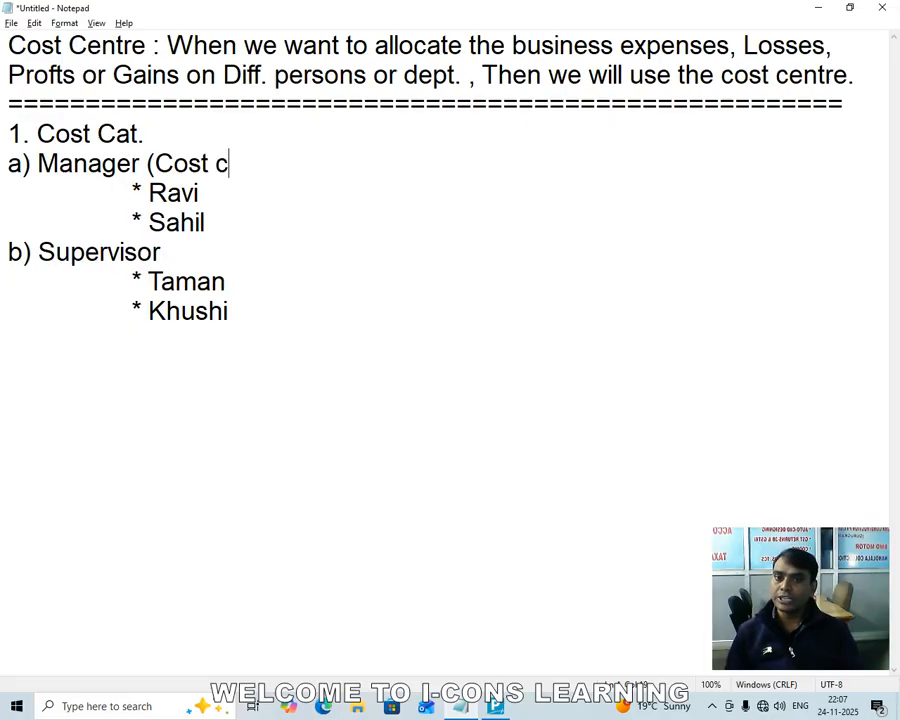
text(at)
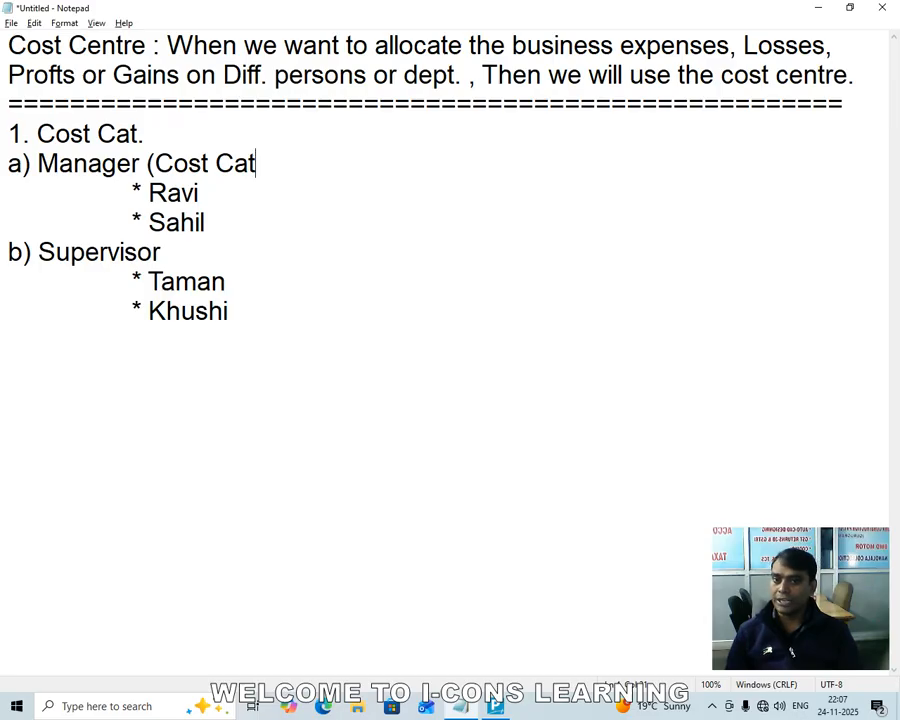
text(.))
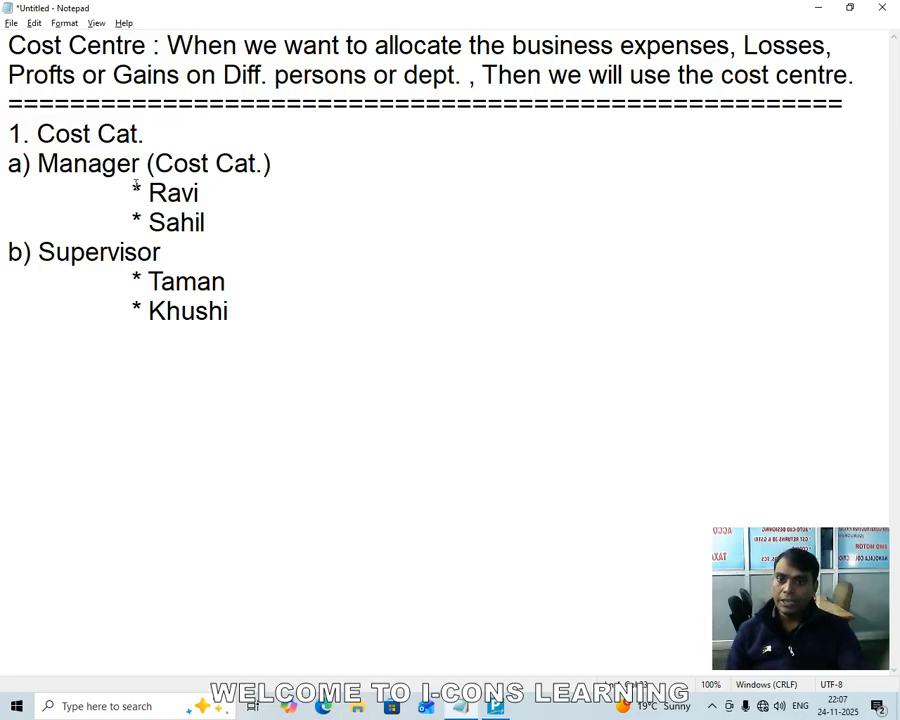
Step: Add the tabbed label "{ Cost Centre)" beside the second manager's name
click(224, 216)
key(Tab)
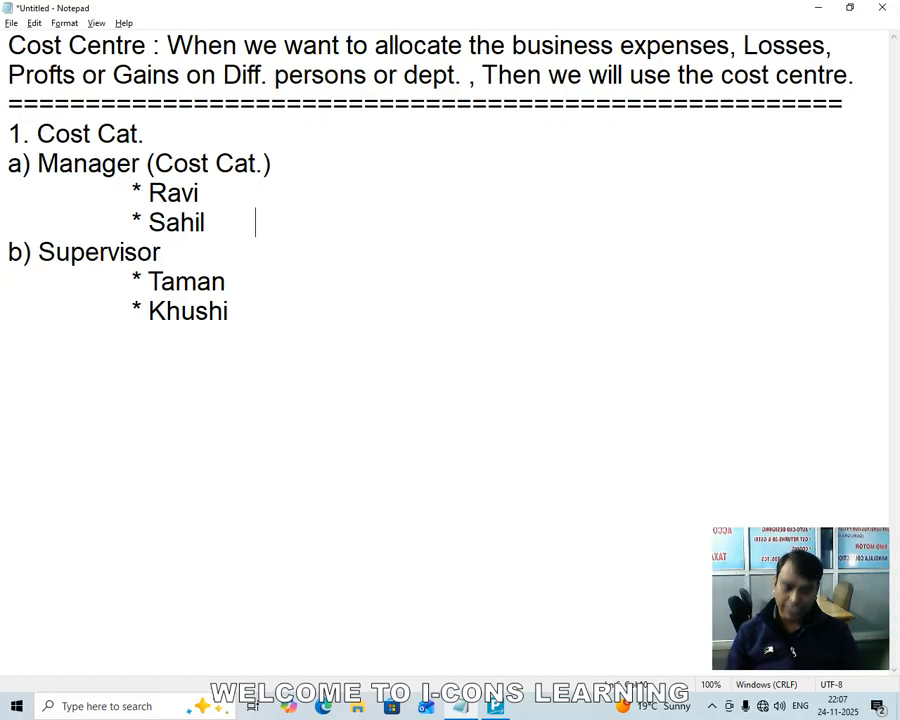
text({)
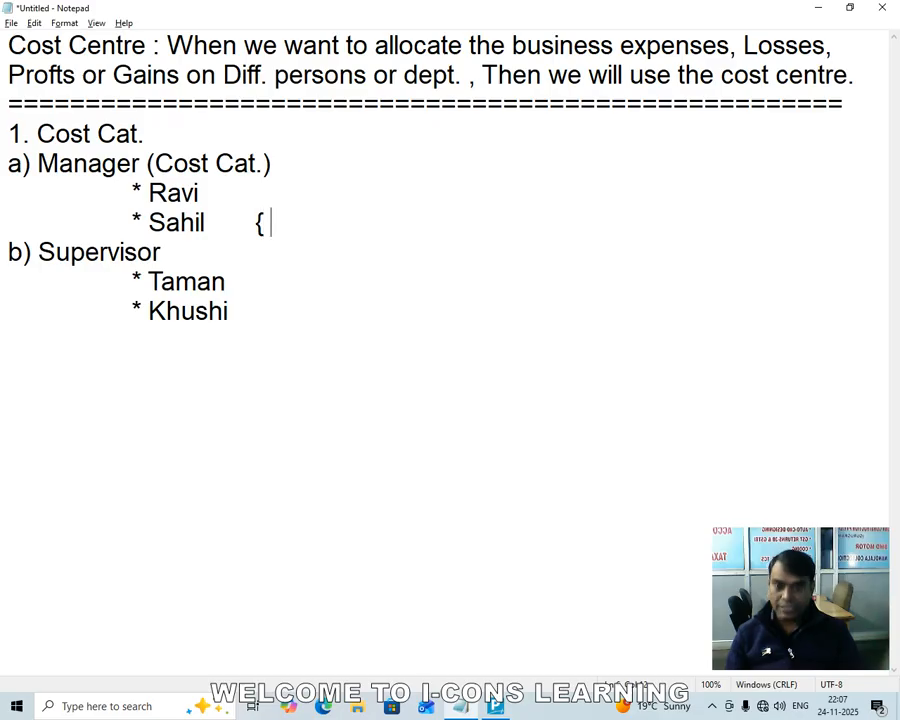
text( Cost Ce)
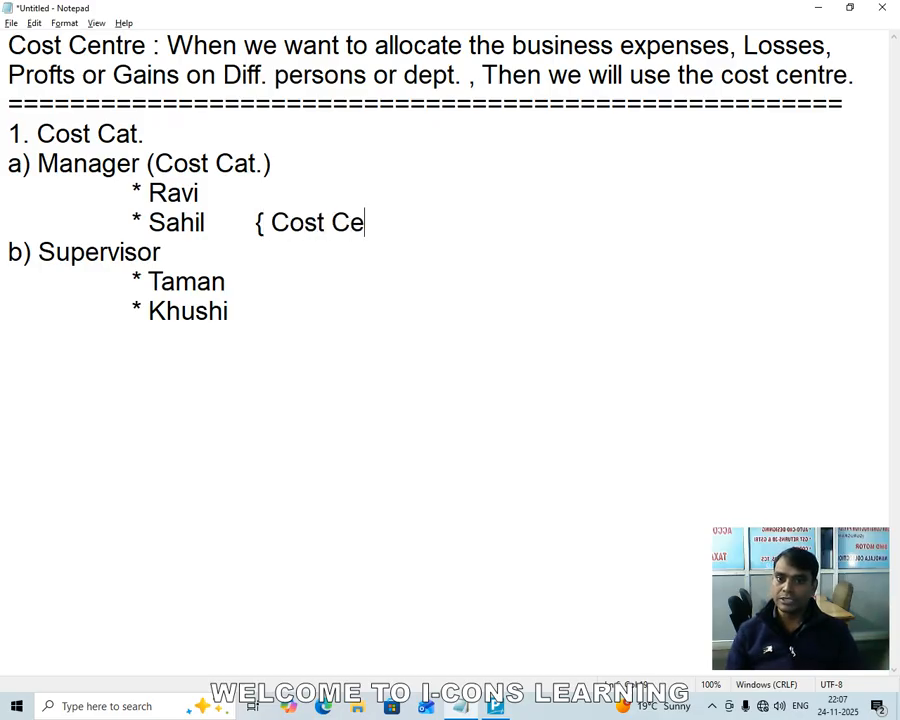
text(ntre))
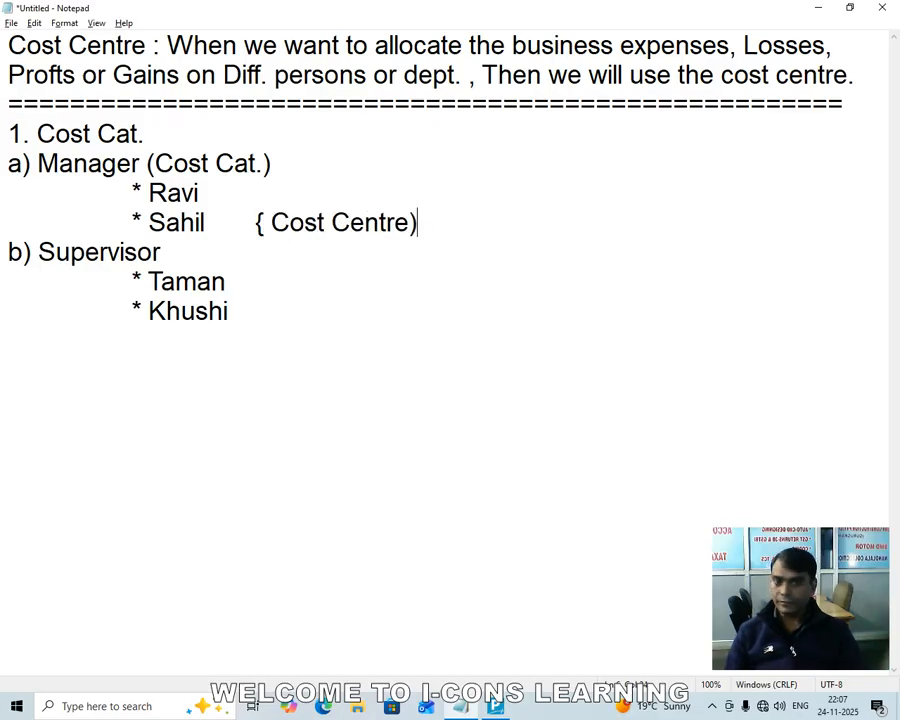
click(60, 251)
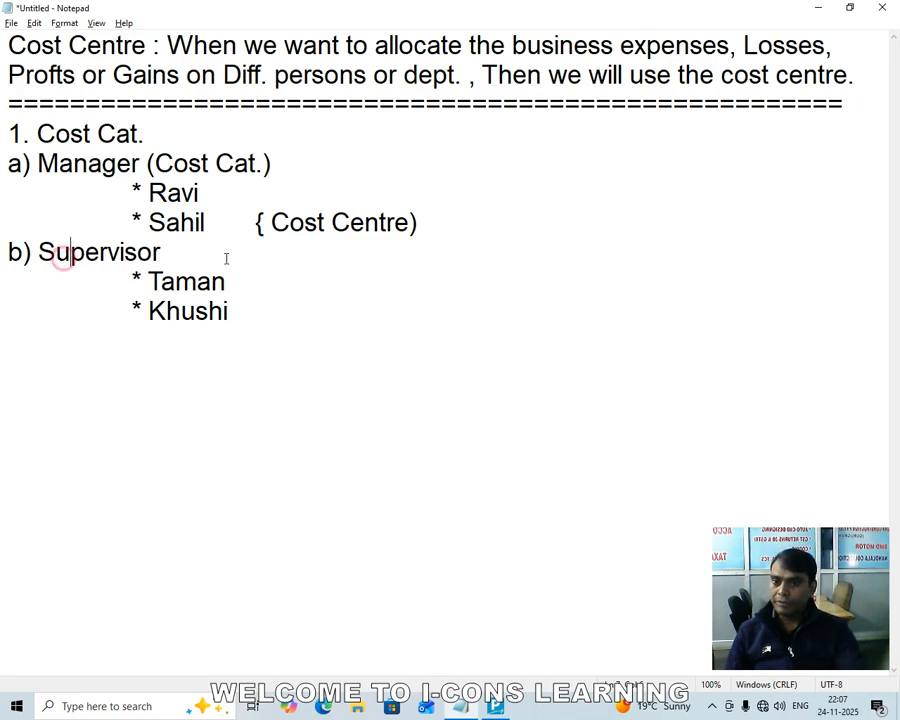
click(193, 258)
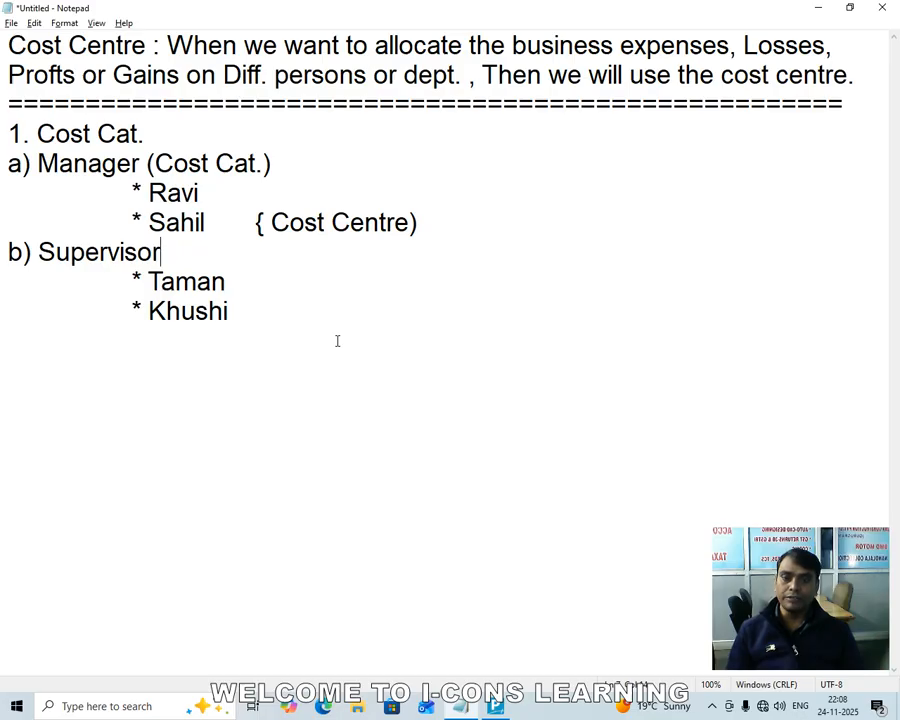
Step: Leave a blank line below the supervisor names and write "e.g Bonus pay to above Employee."
click(304, 362)
key(Return)
key(Return)
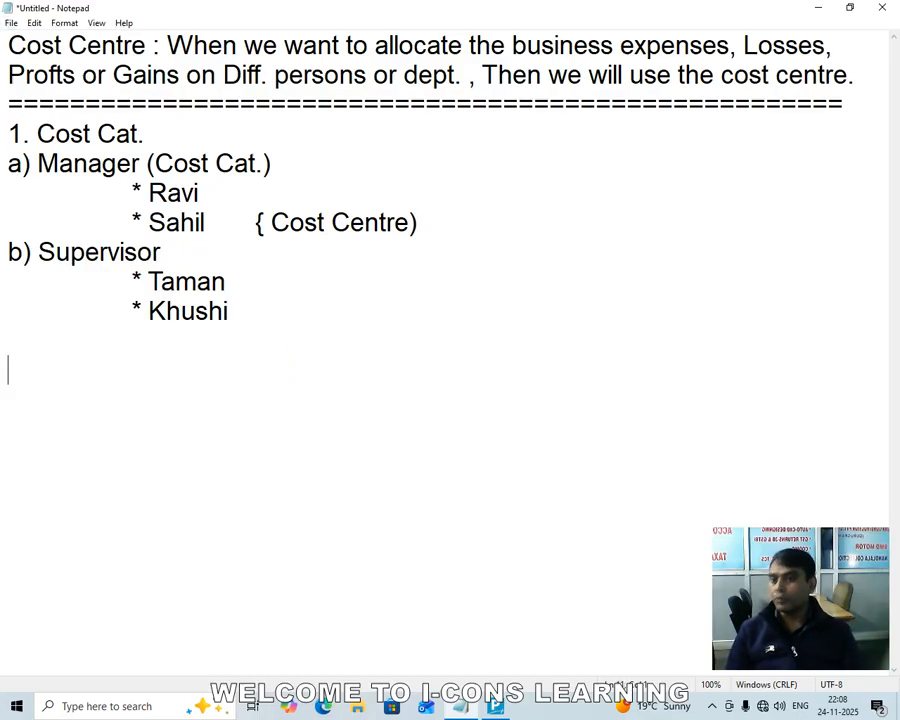
text(e.g )
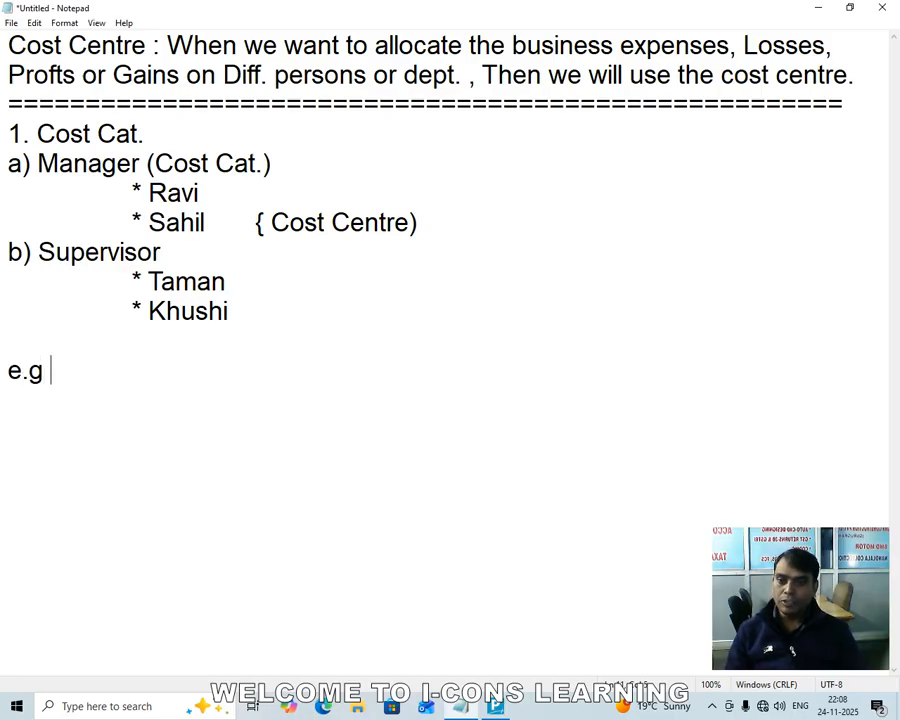
text(T)
key(BackSpace)
text(Bonus to)
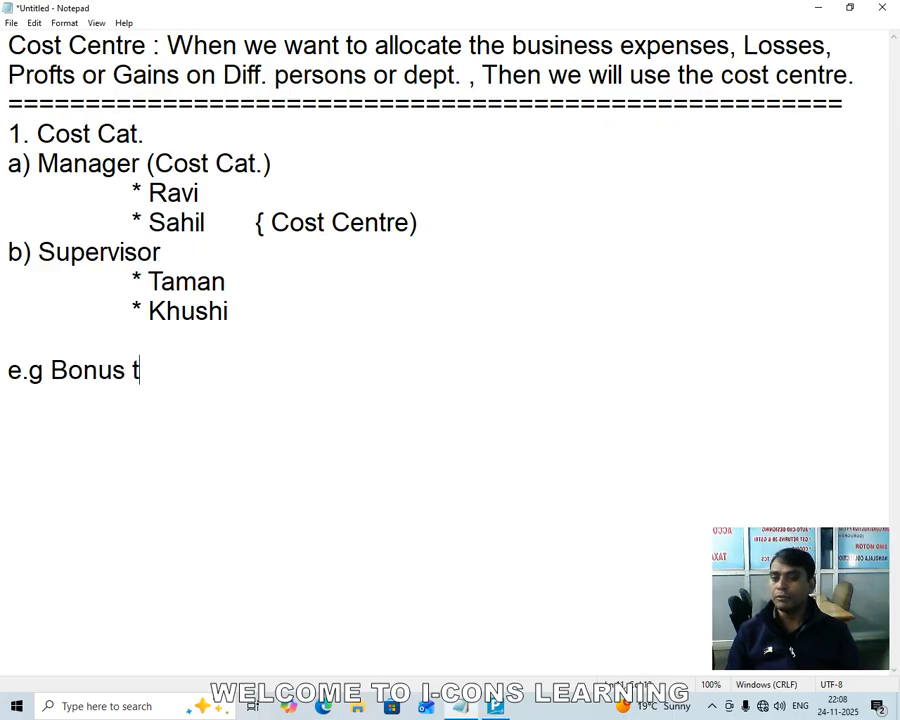
key(BackSpace)
key(BackSpace)
key(BackSpace)
text(pay)
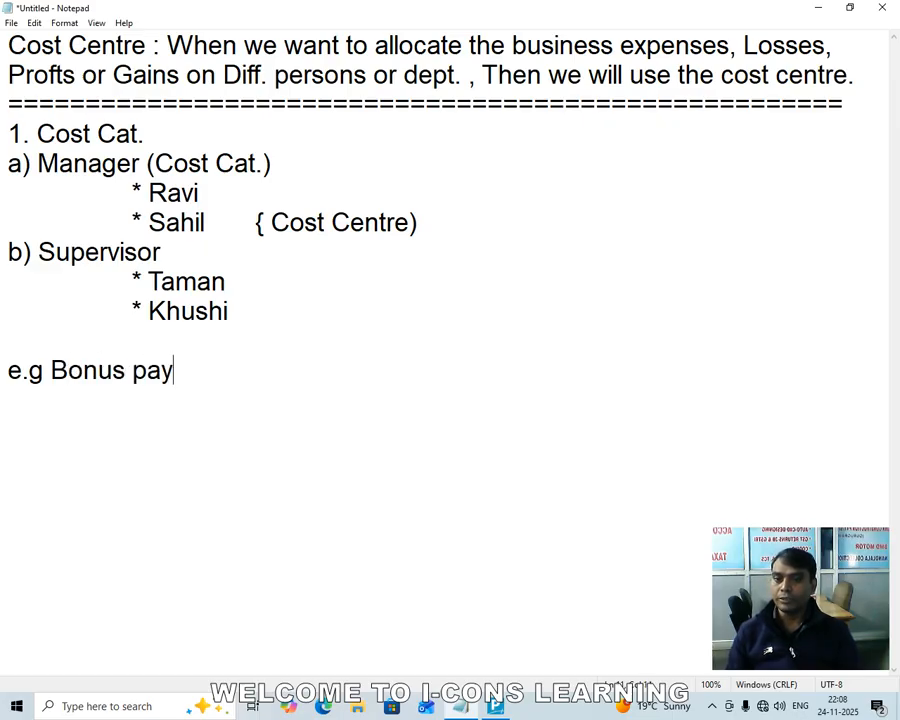
text( to abo)
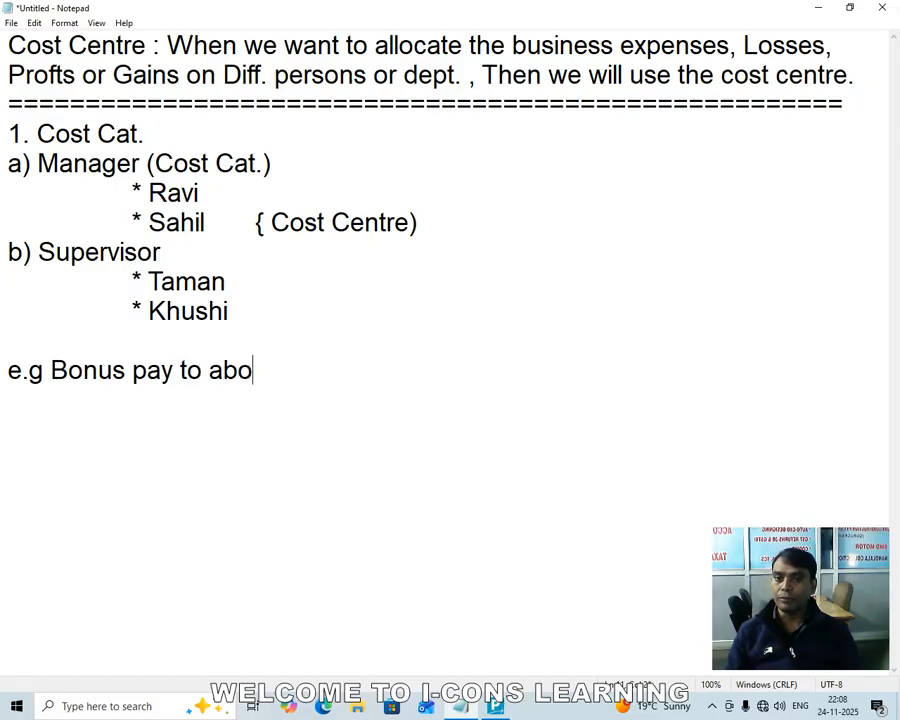
text(ve Emplo)
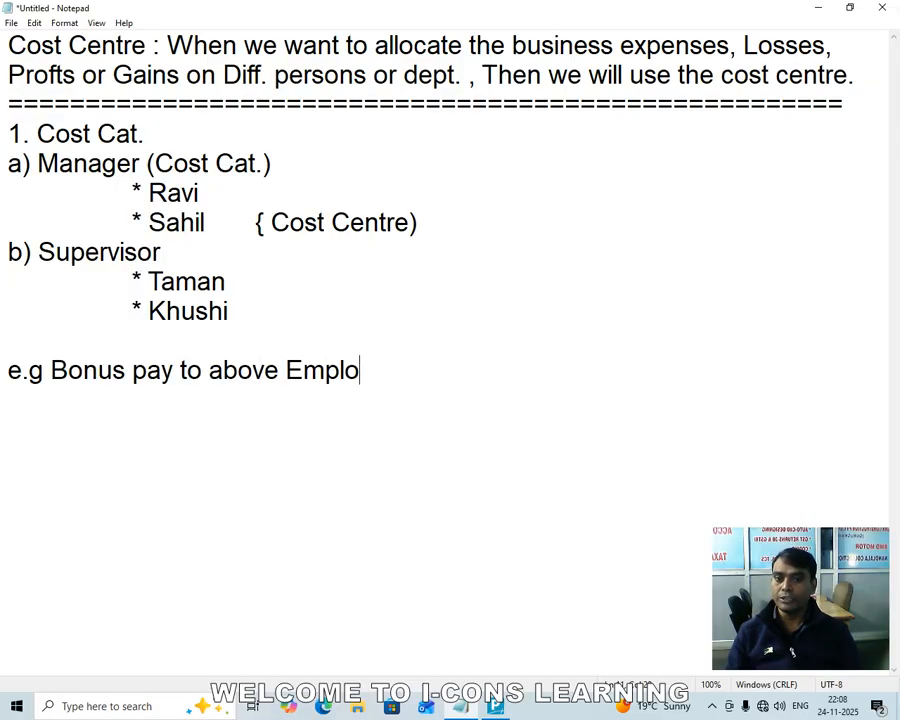
text(yee.)
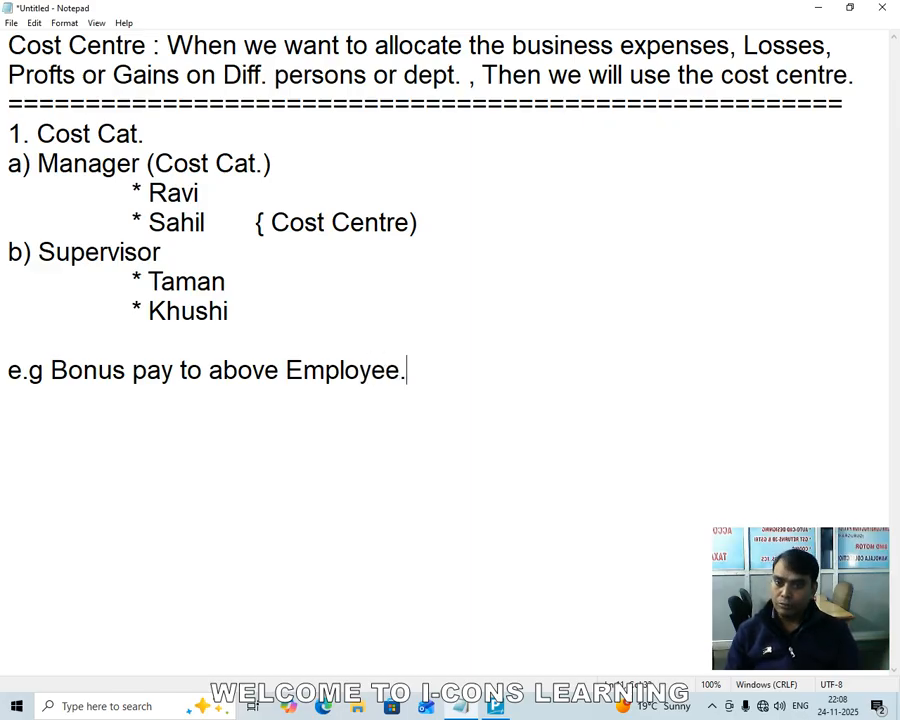
Step: Add the indented line "Manager Bonus= 50000/-" below the bonus example sentence
key(Return)
key(Tab)
text(Manage)
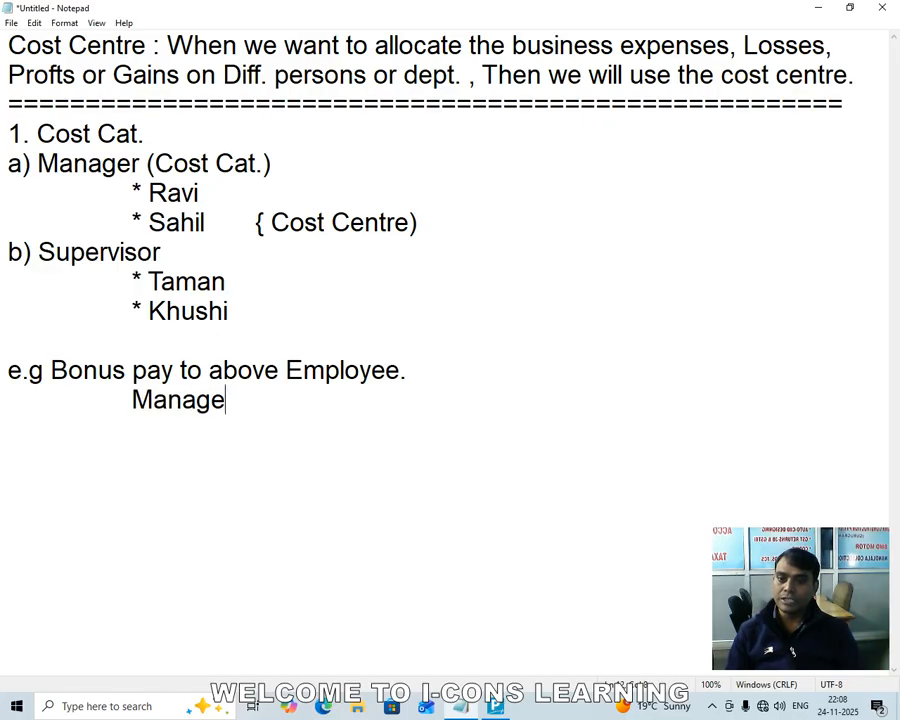
text(r Bonus)
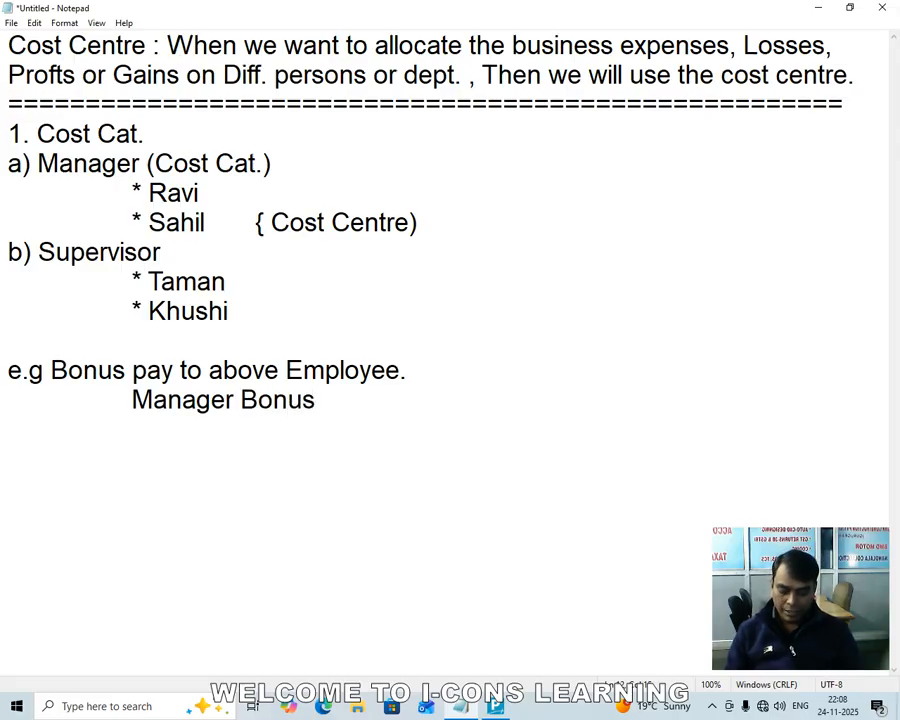
text(= 500)
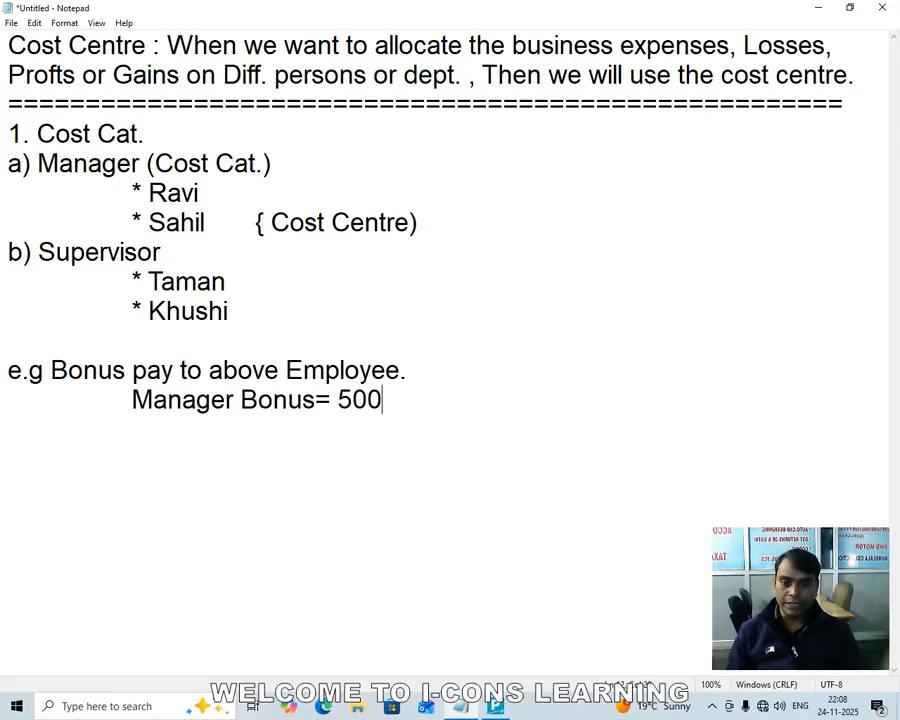
text(00/-)
Step: Add the indented line "Supervisor Bonus = 35000/-" below the manager bonus line
key(Return)
key(Tab)
text(Supv)
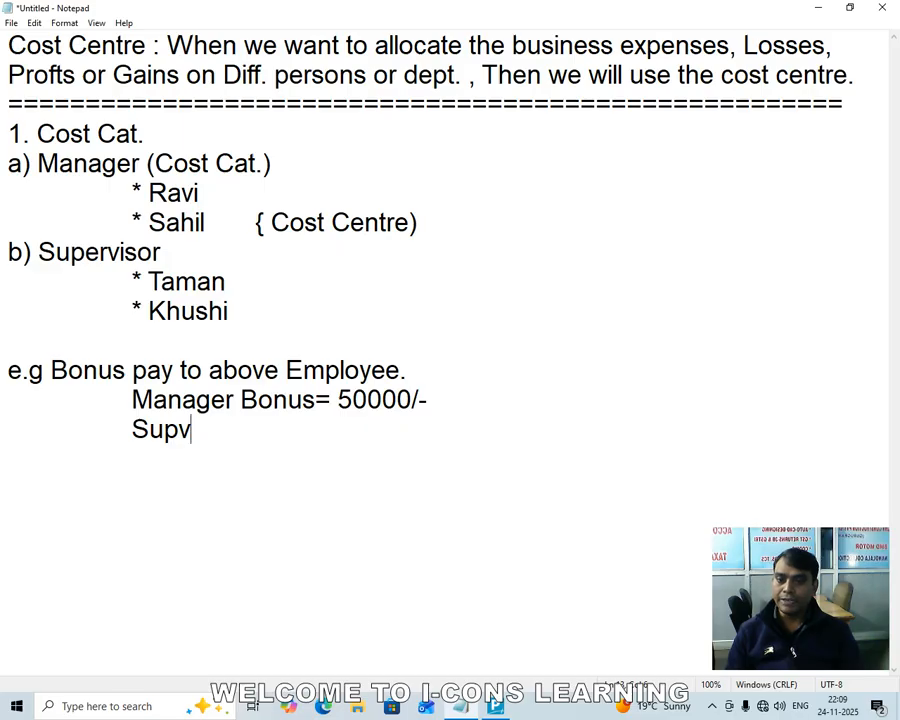
key(BackSpace)
text(e)
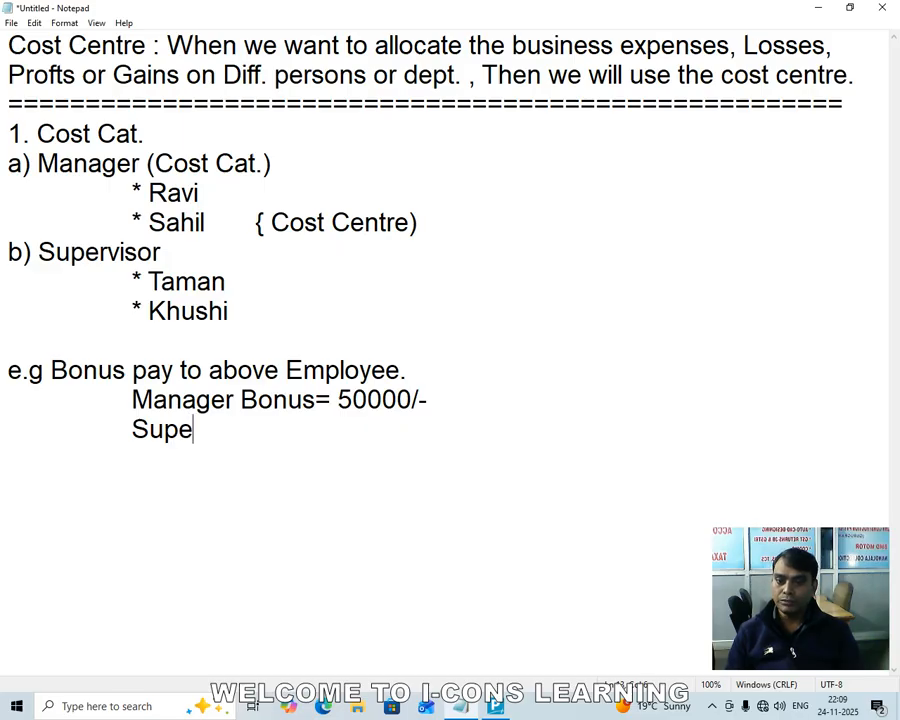
text(rvisor )
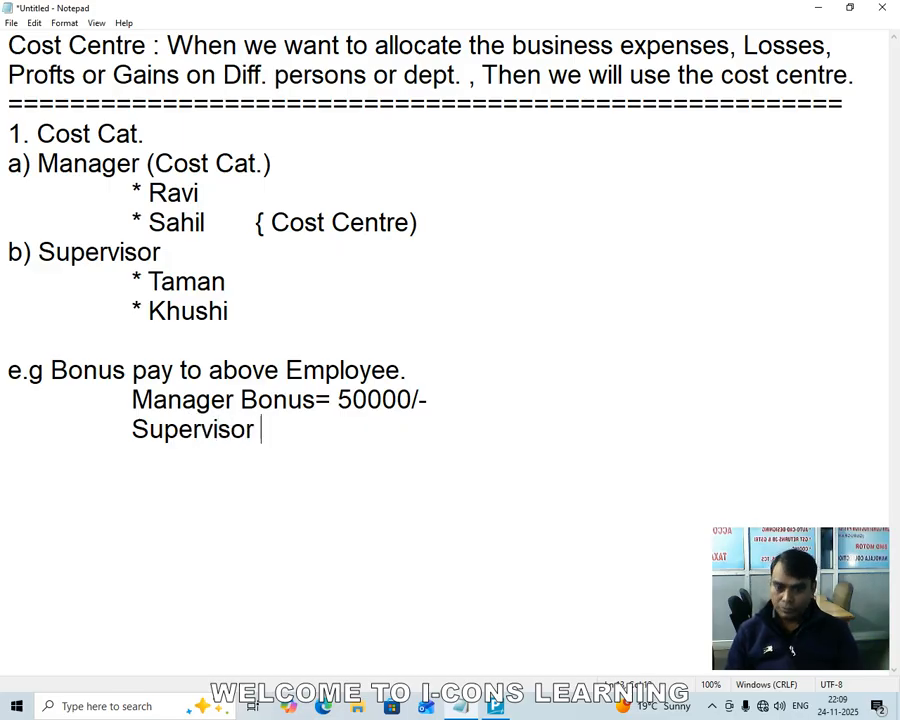
text(Bonus = )
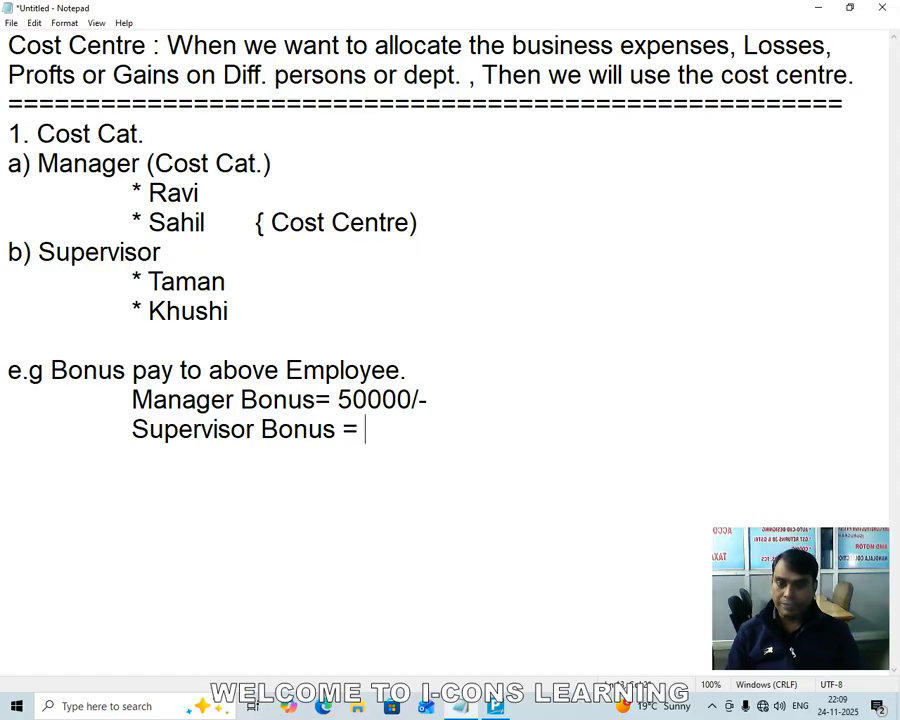
text(35000)
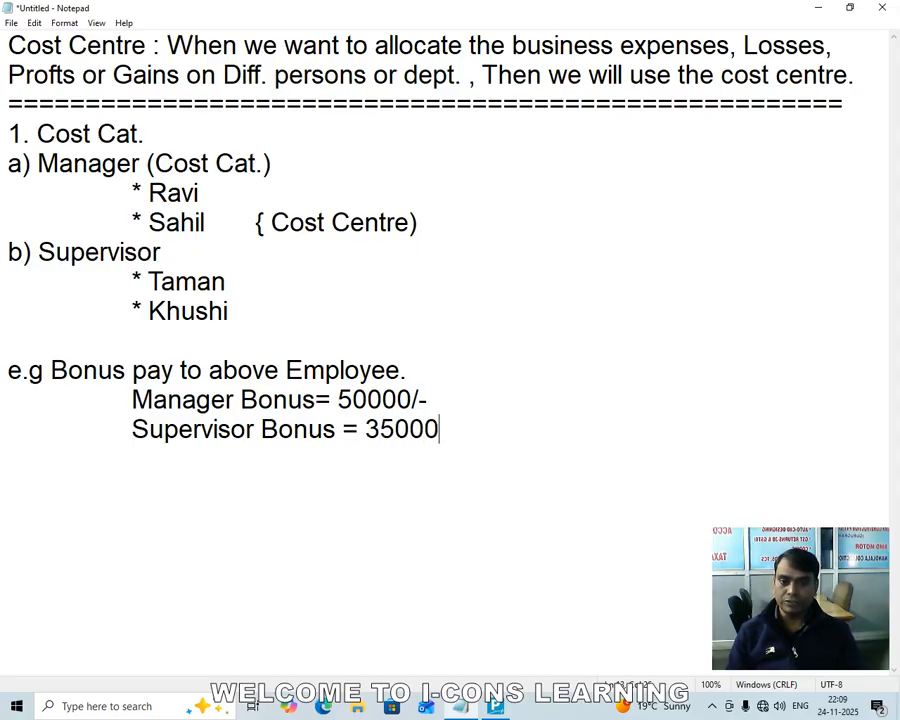
text(/-)
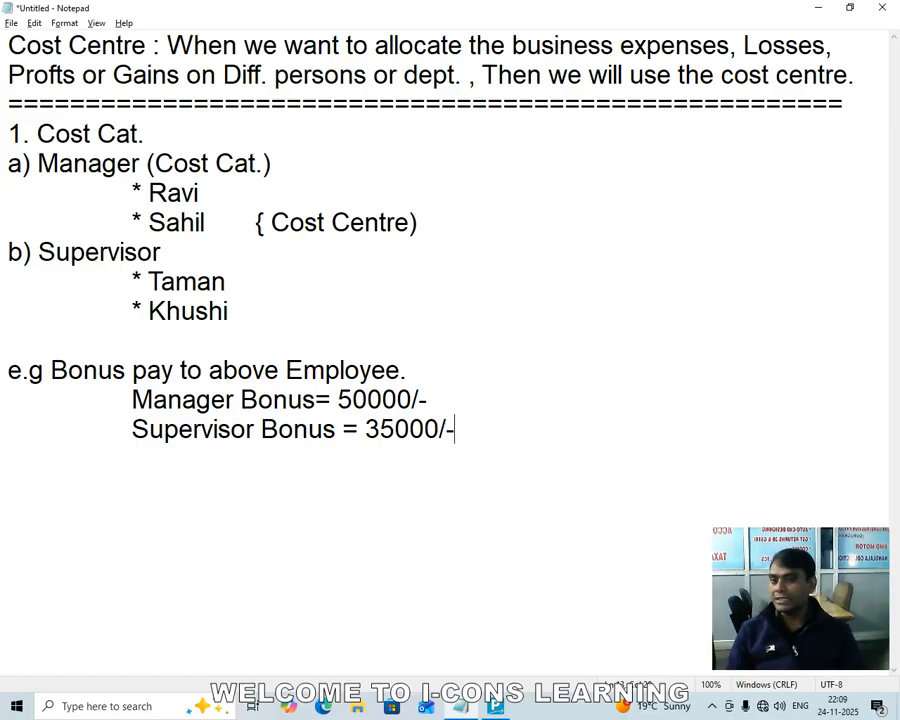
Step: Switch to TallyPrime and open the creation form for a new company
key(alt+Tab)
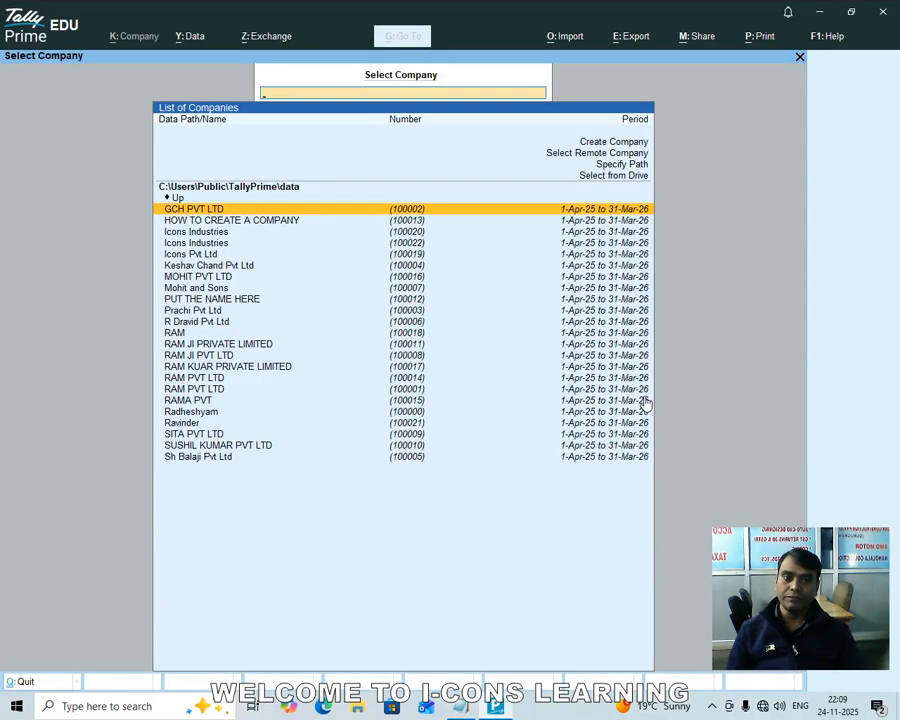
key(Up)
key(Up)
key(Up)
key(Up)
key(Up)
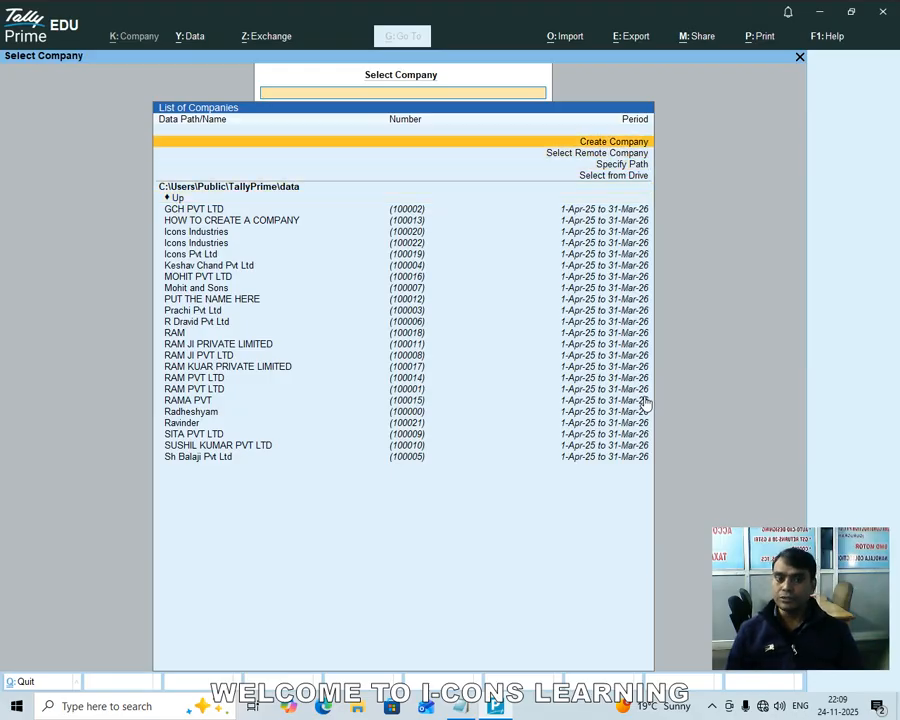
key(Return)
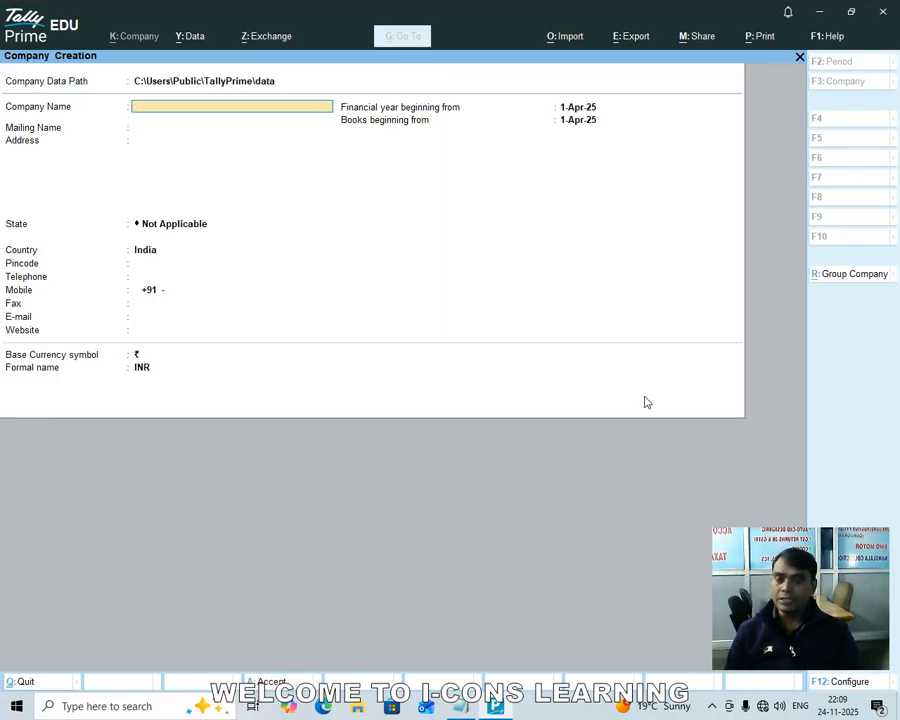
Step: Name the new company Icons Industries, keep the same mailing name, and fill in its two-line address
text(Ico)
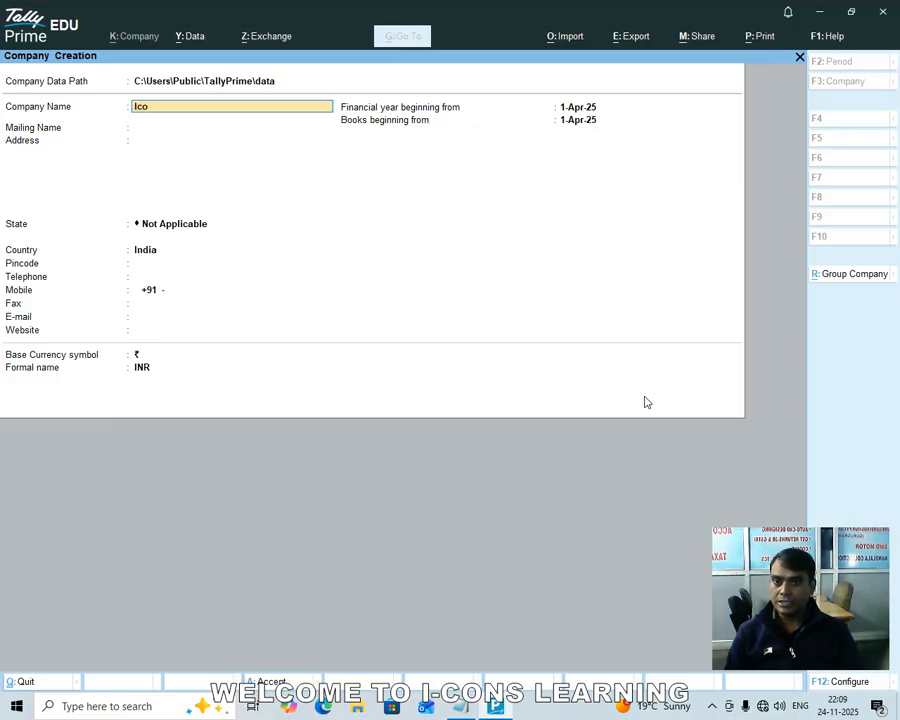
text(ns Industries)
key(Return)
text(Model town)
key(Return)
text(Rohtak)
key(Return)
key(Return)
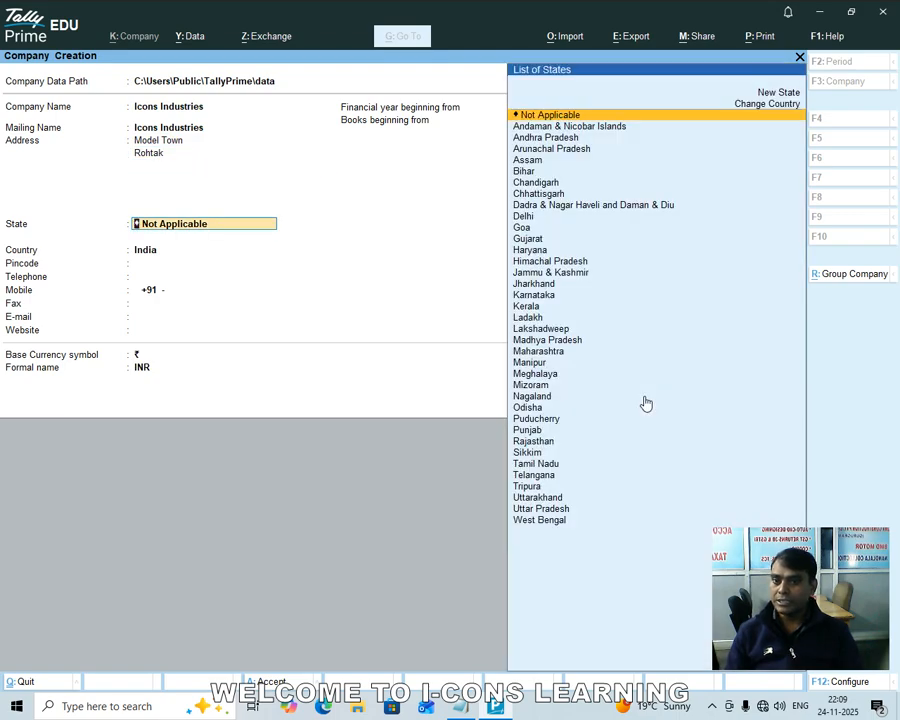
Step: Set the company's state to Haryana, leave the contact details blank, and create the company
text(Har)
key(Return)
key(Return)
key(Return)
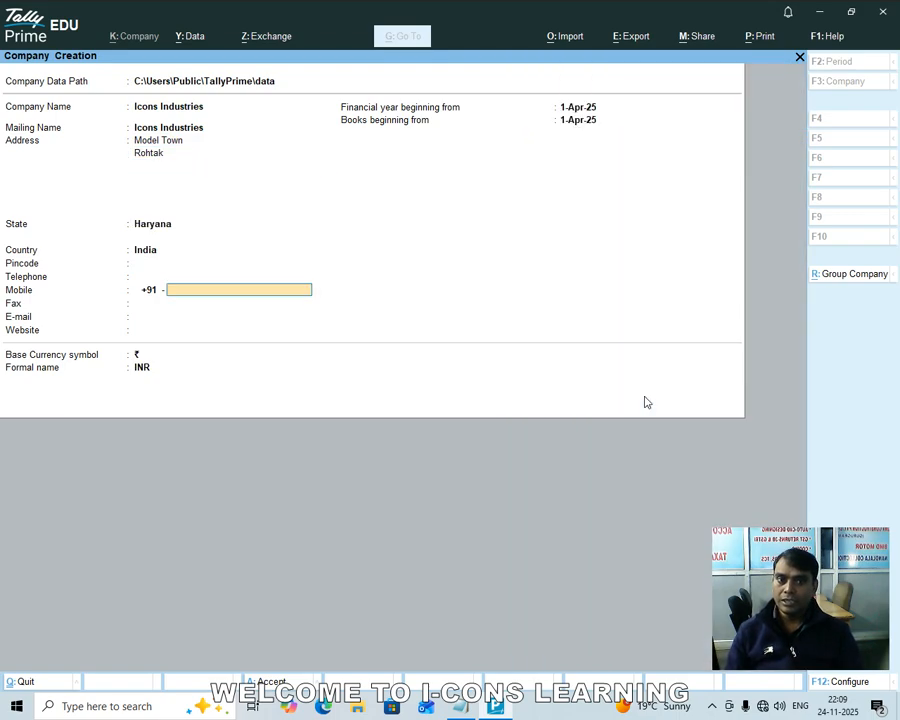
key(Return)
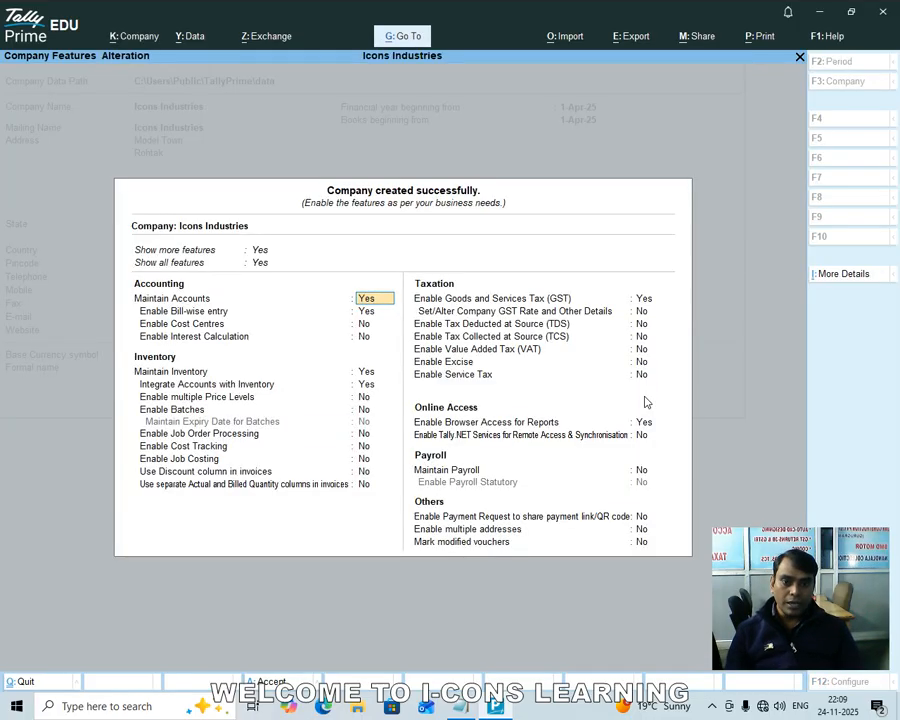
Step: Set Enable Cost Centres to Yes in the new company's accounting features
key(Return)
key(Return)
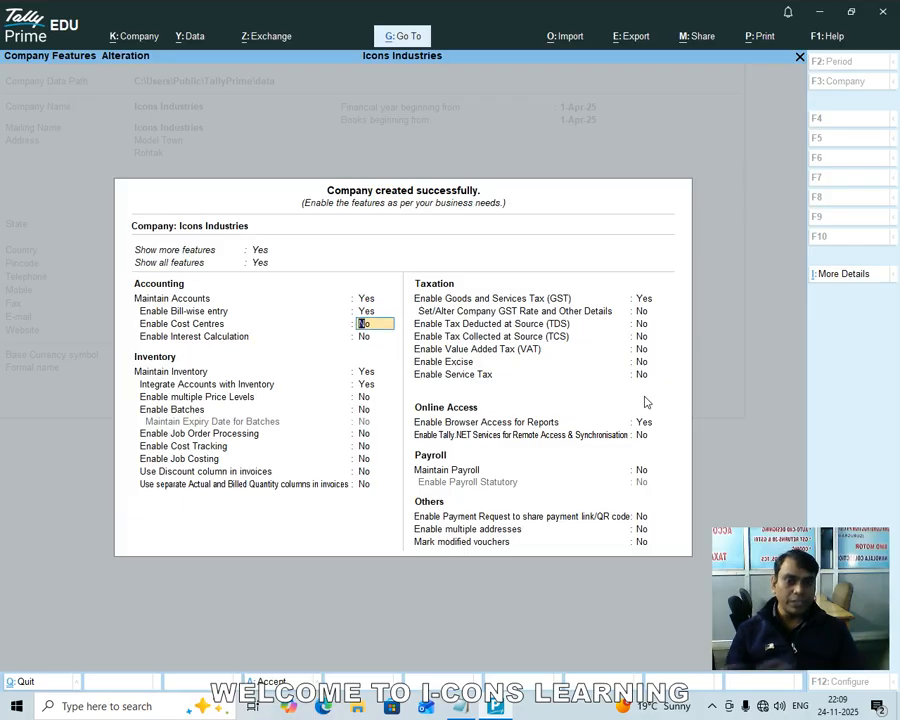
text(y)
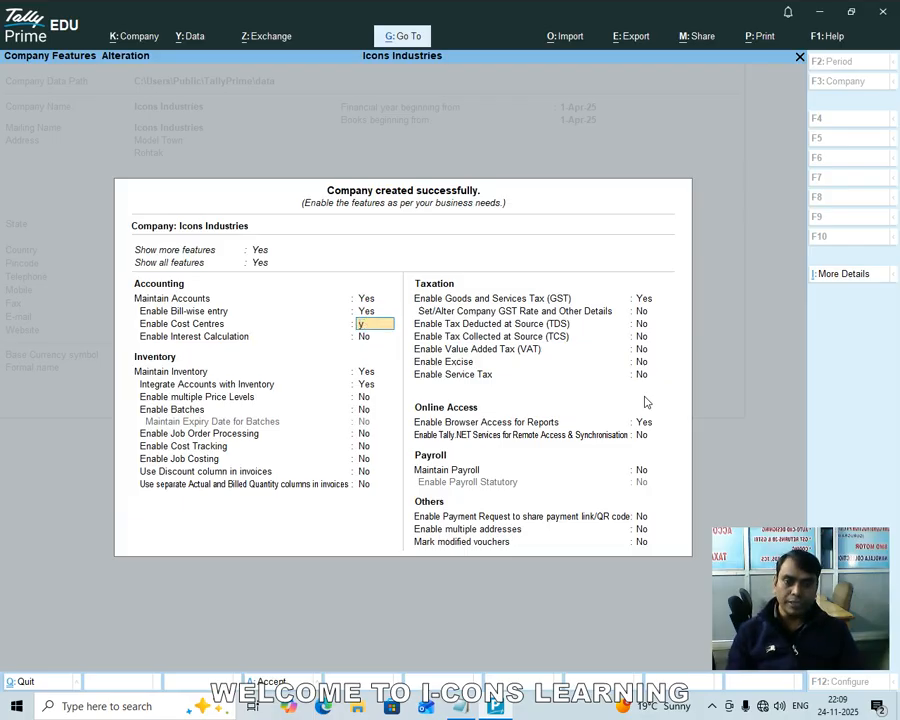
key(Return)
Step: Keep the interest and inventory feature settings and set Enable Goods and Services Tax (GST) to No
key(Return)
key(Return)
key(Return)
key(Return)
key(Return)
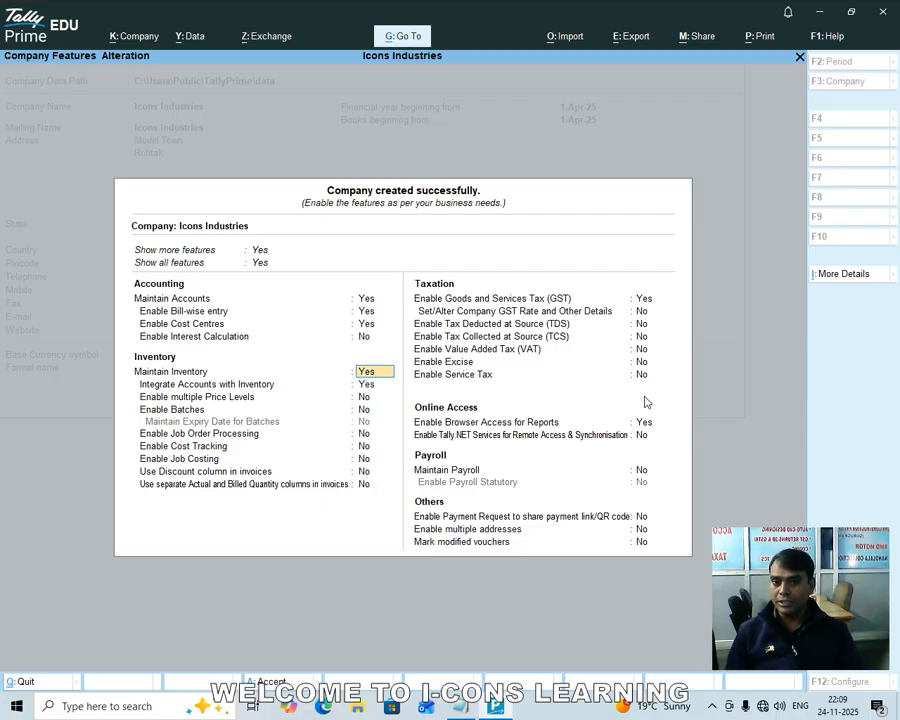
key(Return)
key(Return)
key(Return)
key(Return)
key(Return)
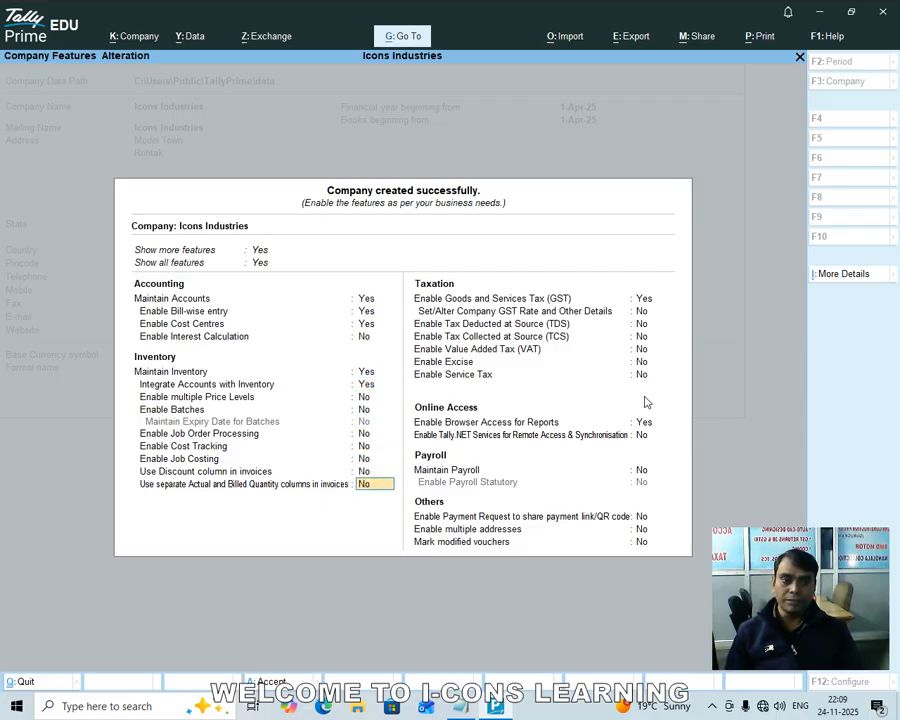
text(n)
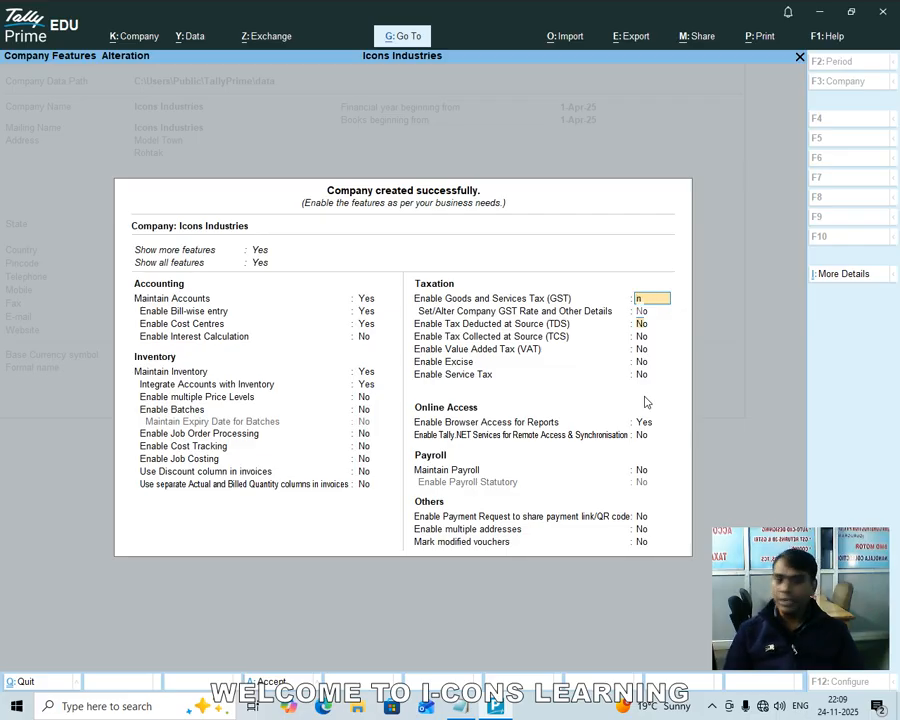
key(Return)
Step: Set Enable Browser Access for Reports to No and save the company features
key(Return)
key(Return)
key(Return)
key(Return)
key(Return)
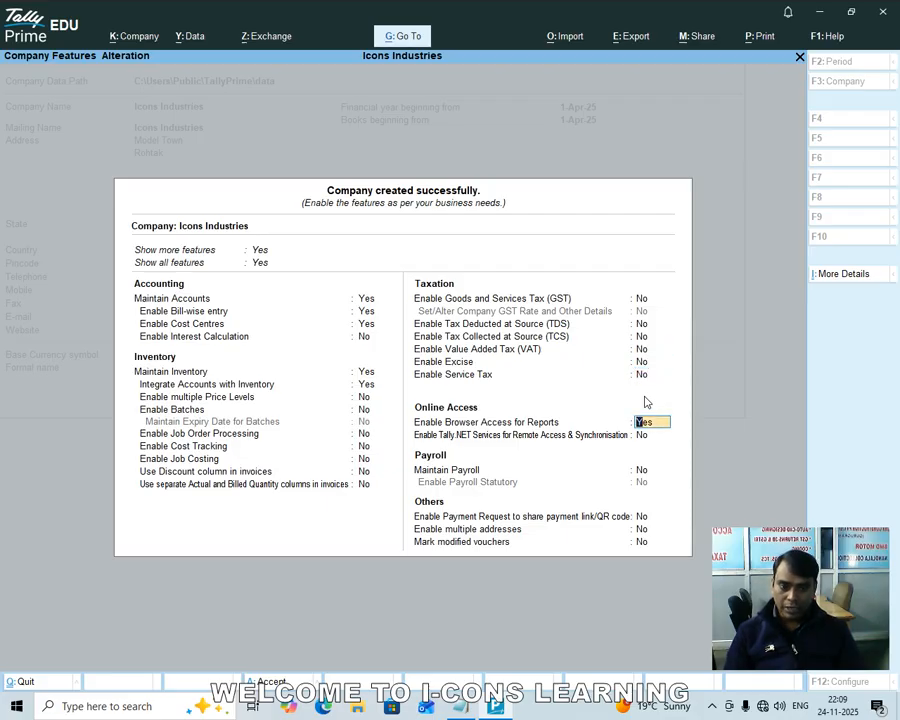
text(n)
key(Return)
key(Return)
key(Return)
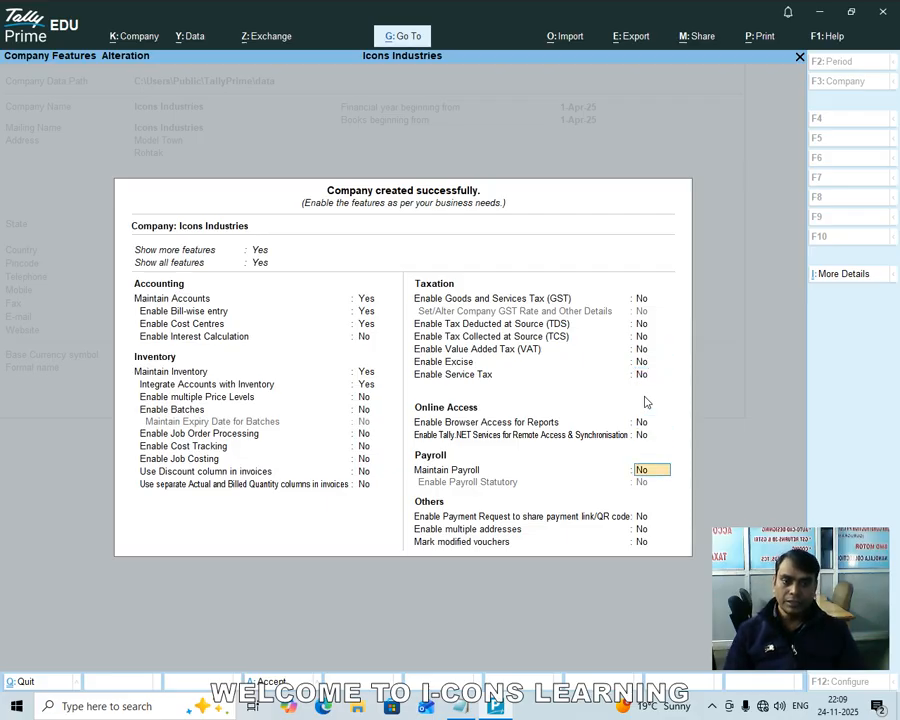
key(ctrl+a)
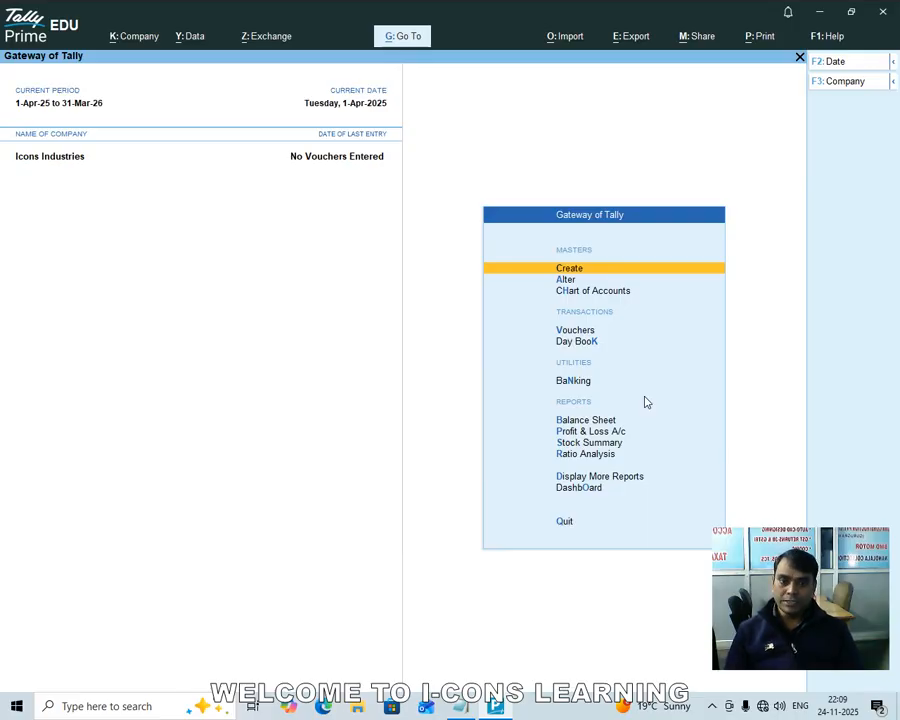
Step: Expand the list of masters to show all types and open the form for a new cost category
key(Return)
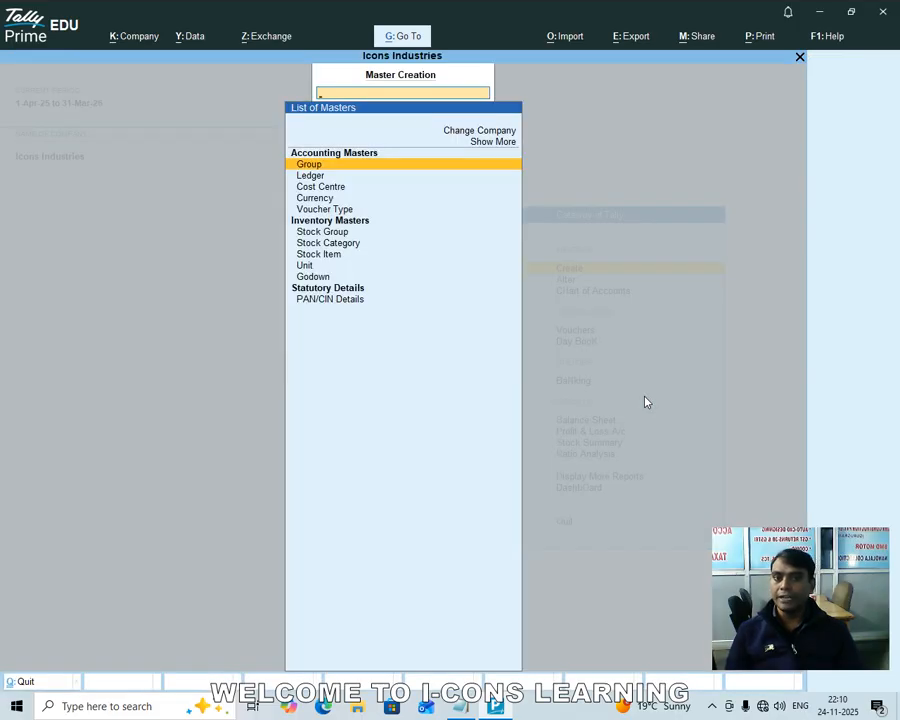
key(Up)
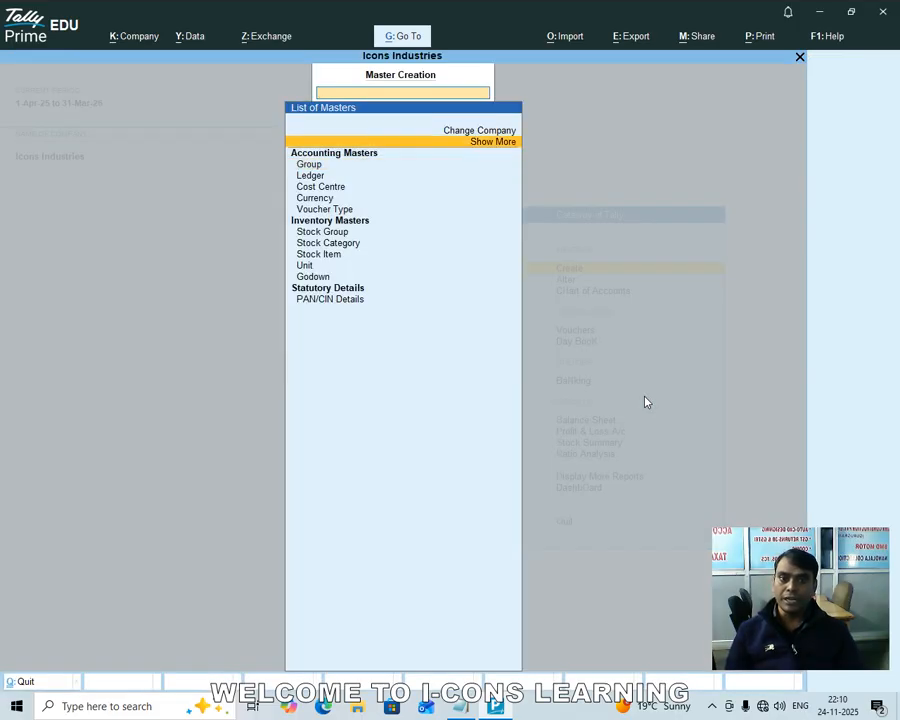
key(Return)
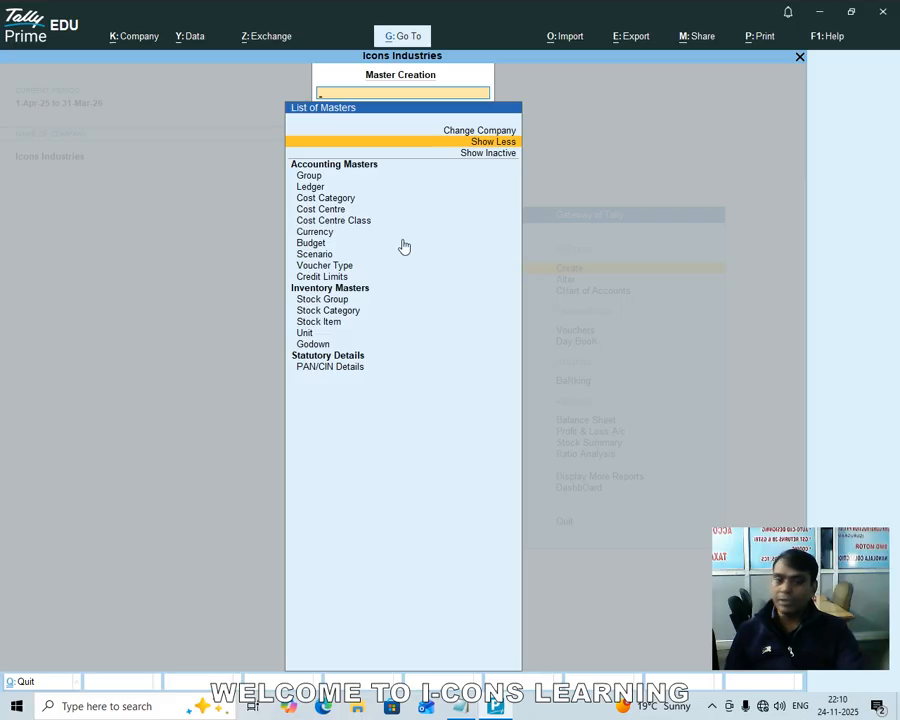
key(Down)
key(Down)
key(Down)
key(Down)
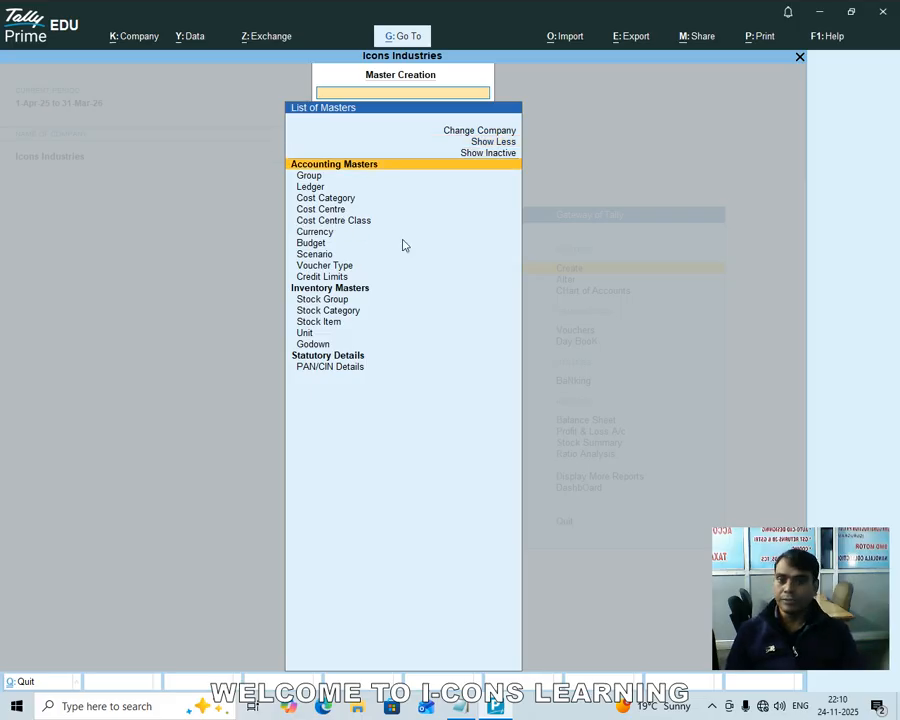
key(Return)
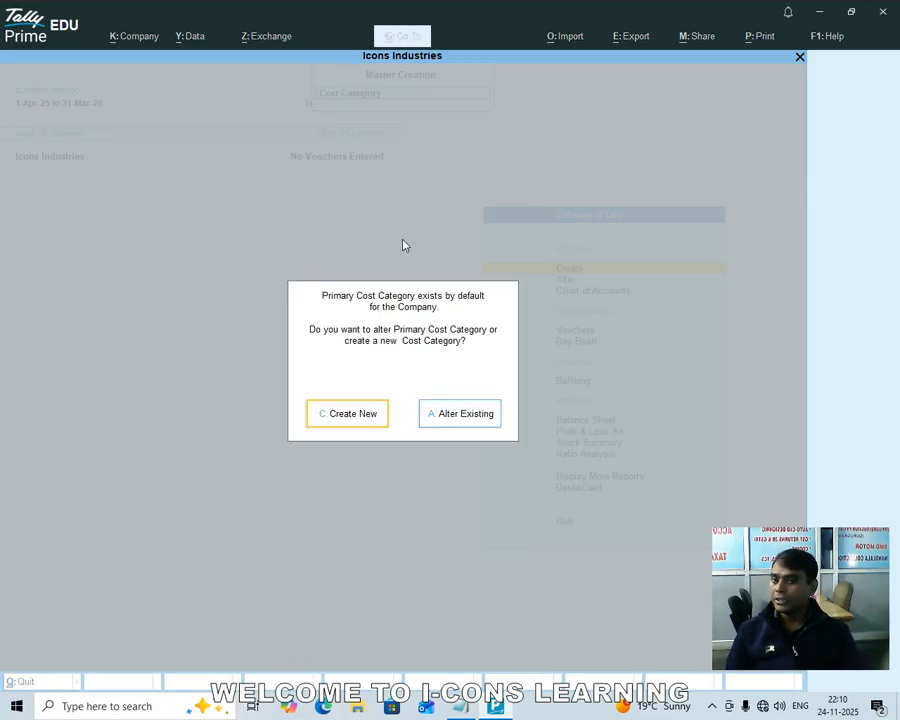
key(c)
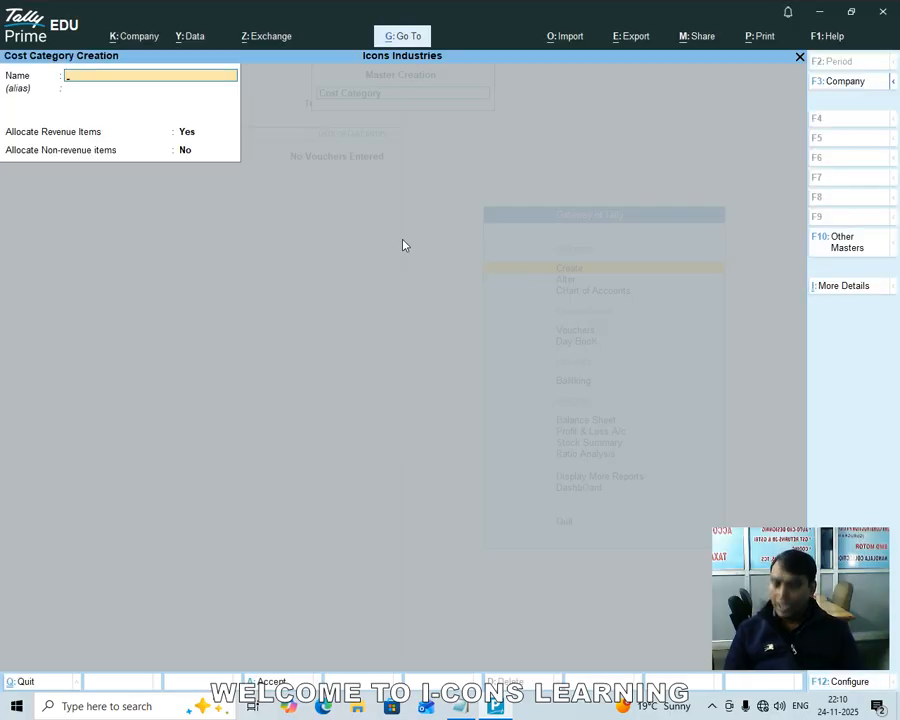
Step: Create the cost category Manager with both revenue and non-revenue item allocation set to Yes
text(Manager)
key(Return)
key(Return)
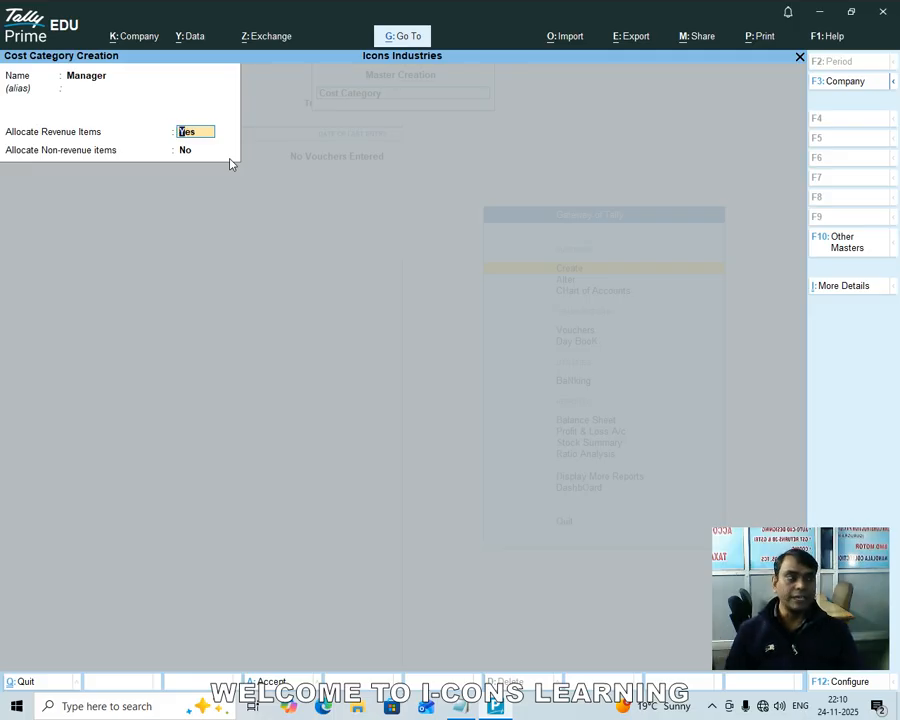
key(Return)
text(y)
key(Return)
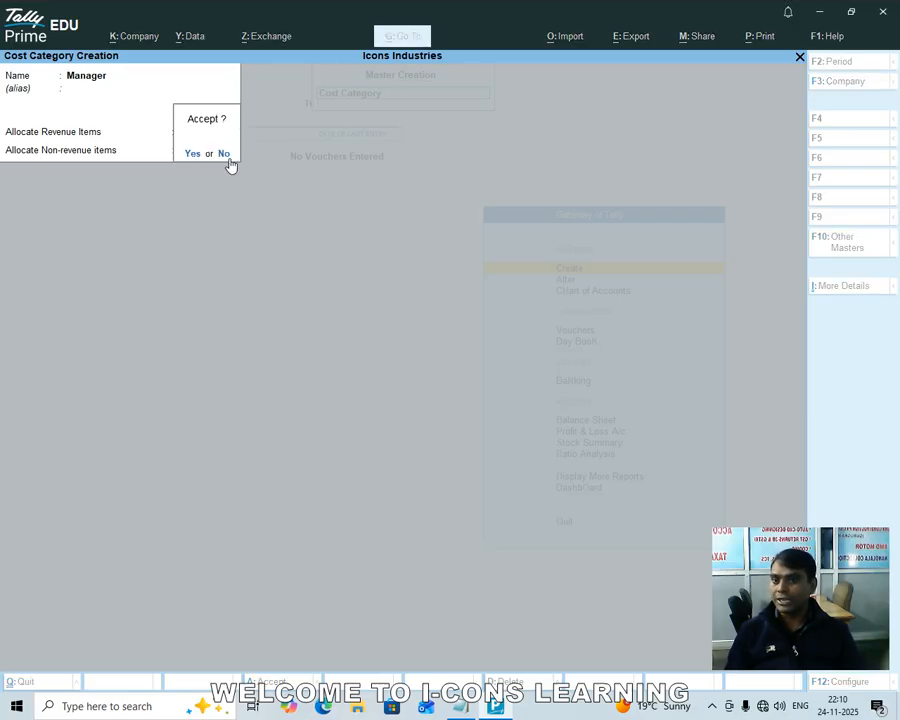
key(Return)
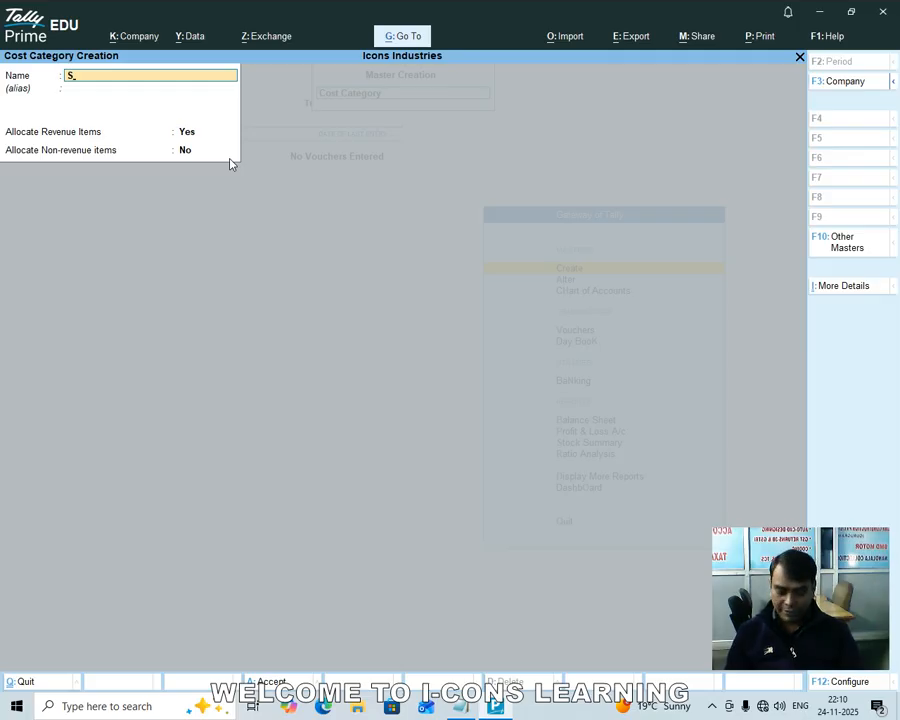
Step: Create the cost category Supervisor with revenue and non-revenue item allocation set to Yes, and return to the list of masters
text(Supervisor)
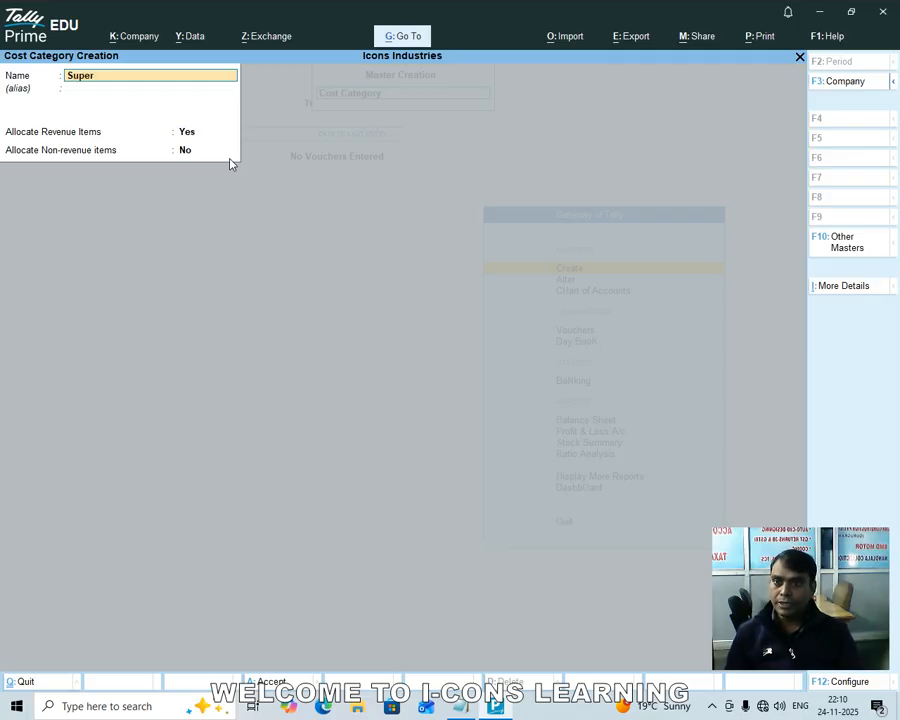
key(Return)
key(Return)
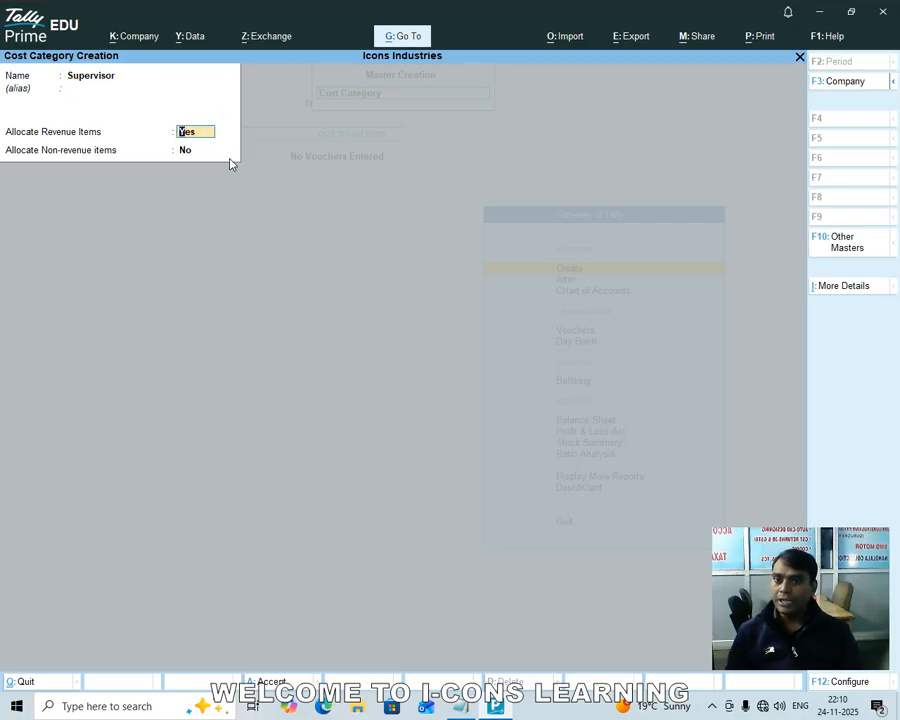
key(Return)
text(y)
key(Return)
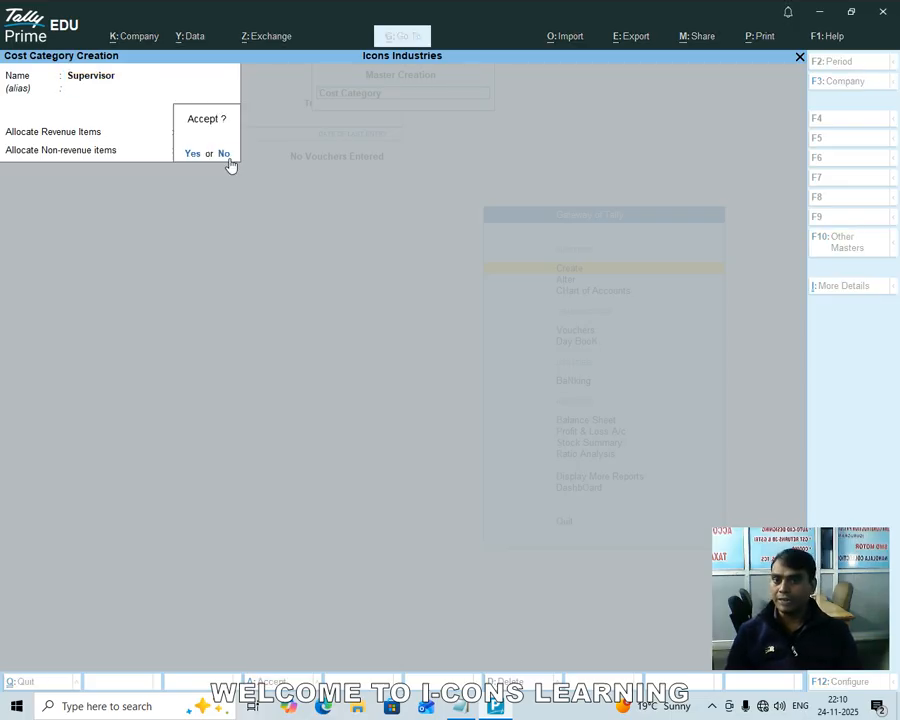
key(Return)
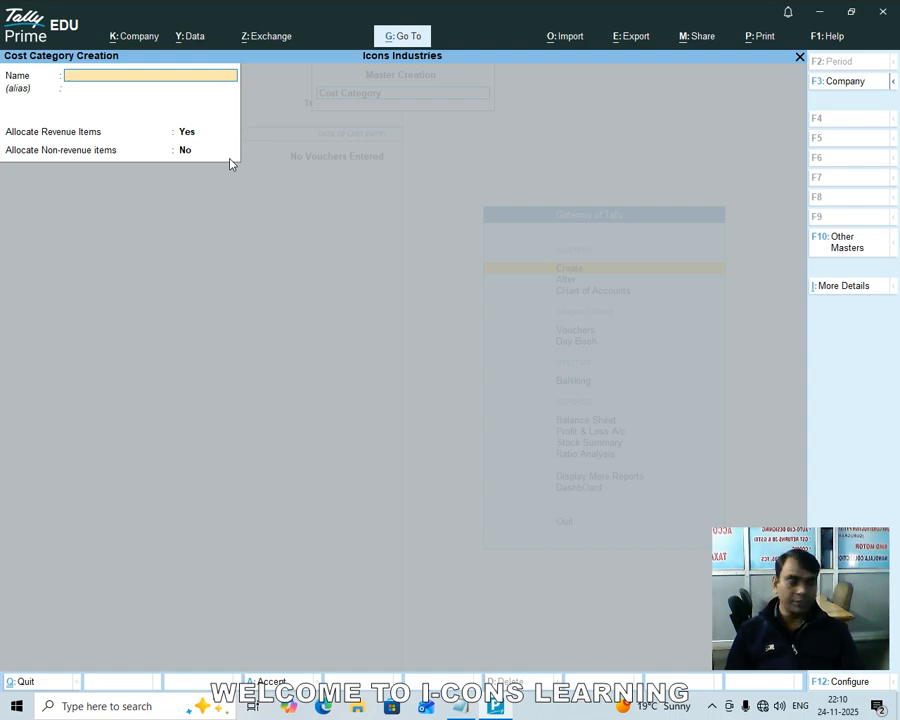
key(Escape)
key(Return)
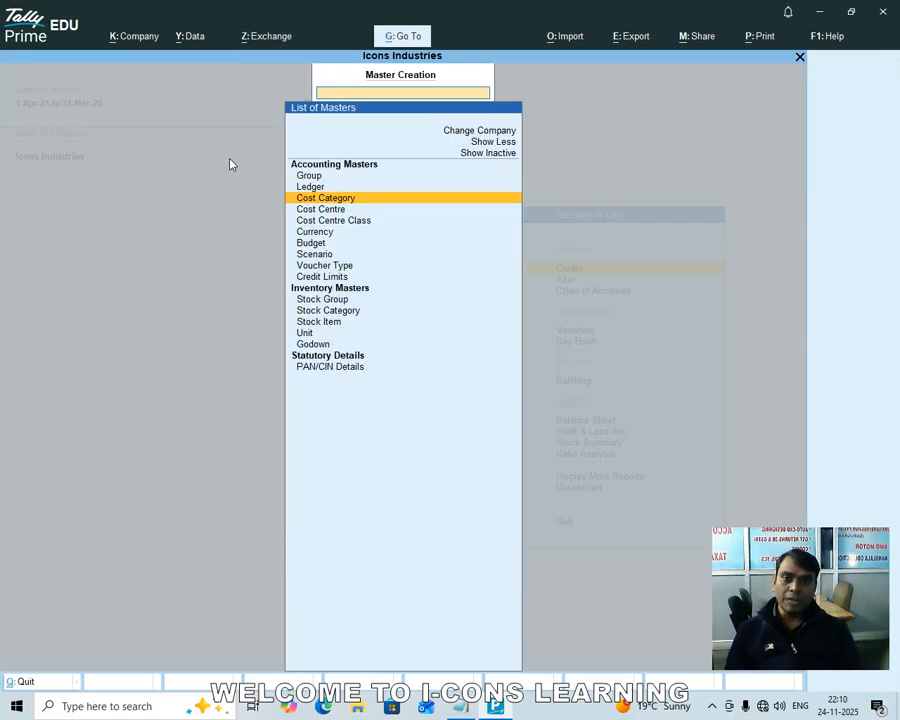
Step: Open the form for a new cost centre and set its category to Manager
key(Down)
key(Return)
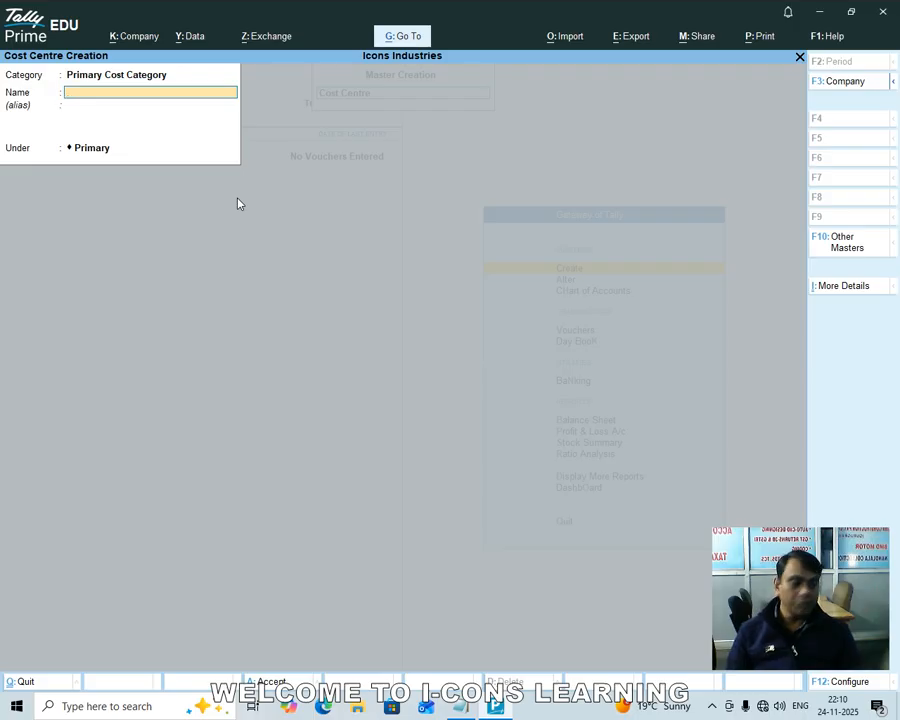
key(alt+Tab)
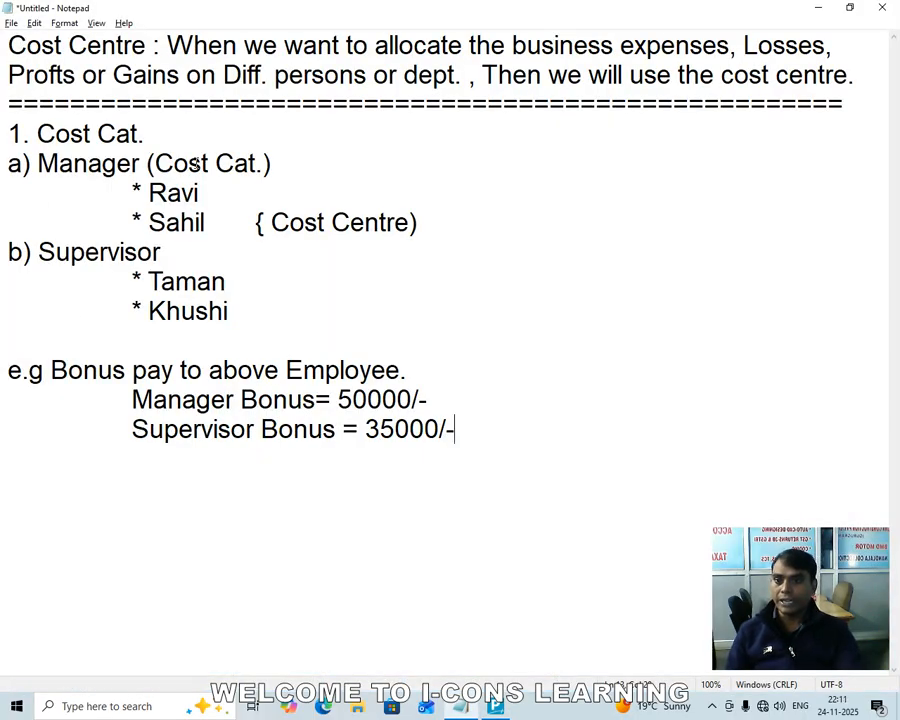
key(alt+Tab)
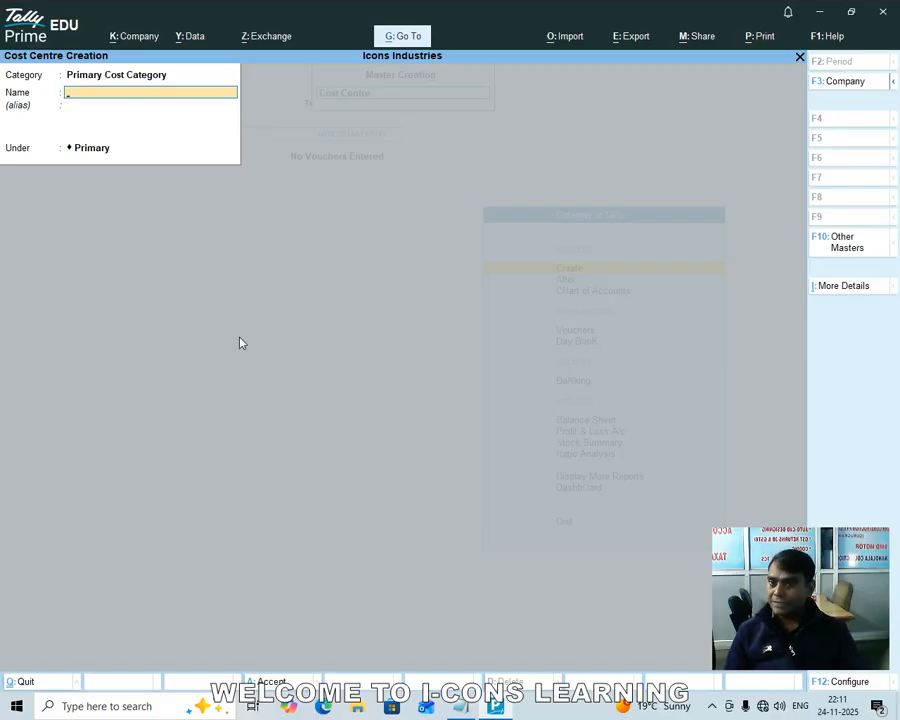
key(BackSpace)
key(space)
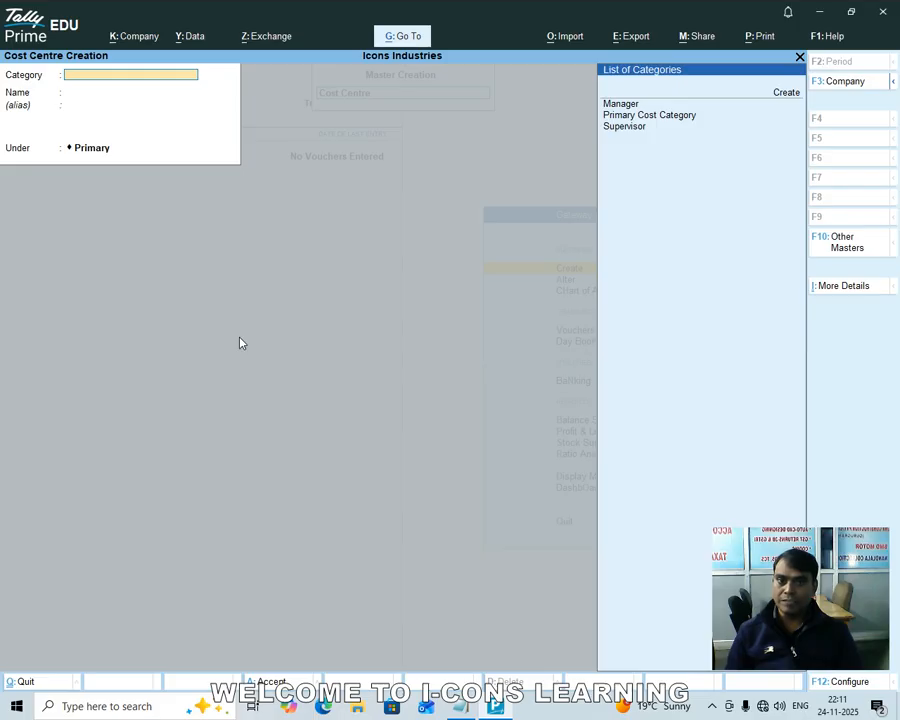
key(Down)
key(Down)
key(Up)
key(Up)
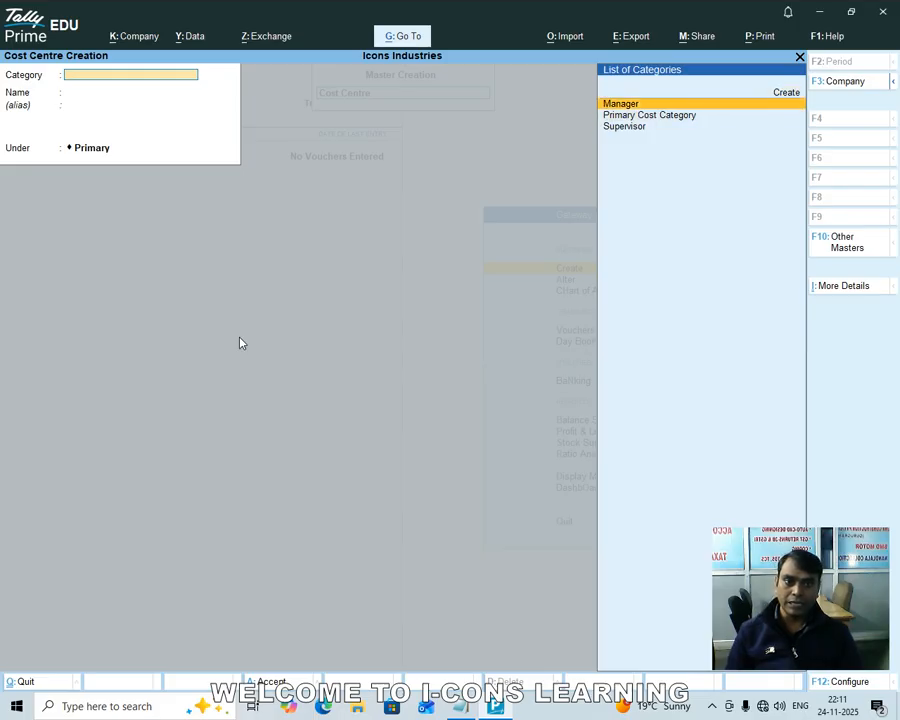
key(Return)
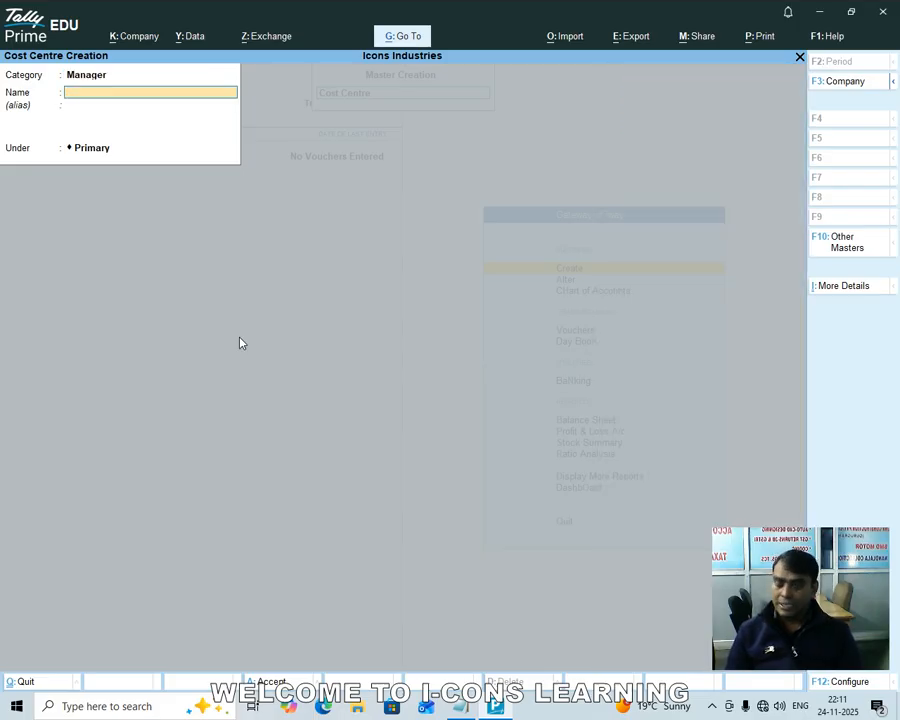
Step: Create a cost centre under Primary in the Manager category, named after the first manager in the notes
key(alt+Tab)
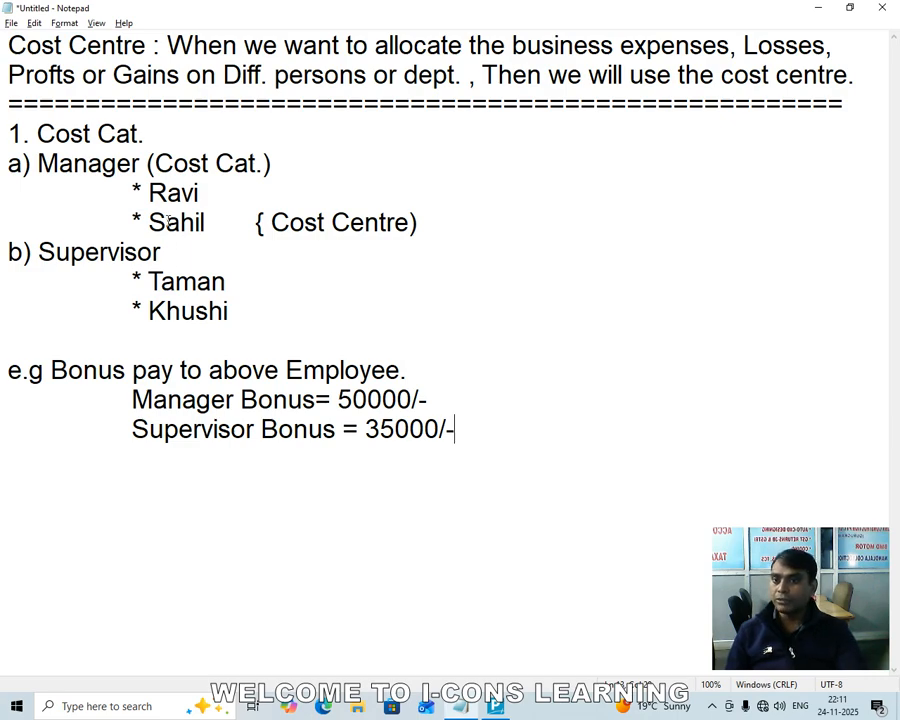
key(alt+Tab)
text(Ravi)
key(Return)
key(Return)
key(Return)
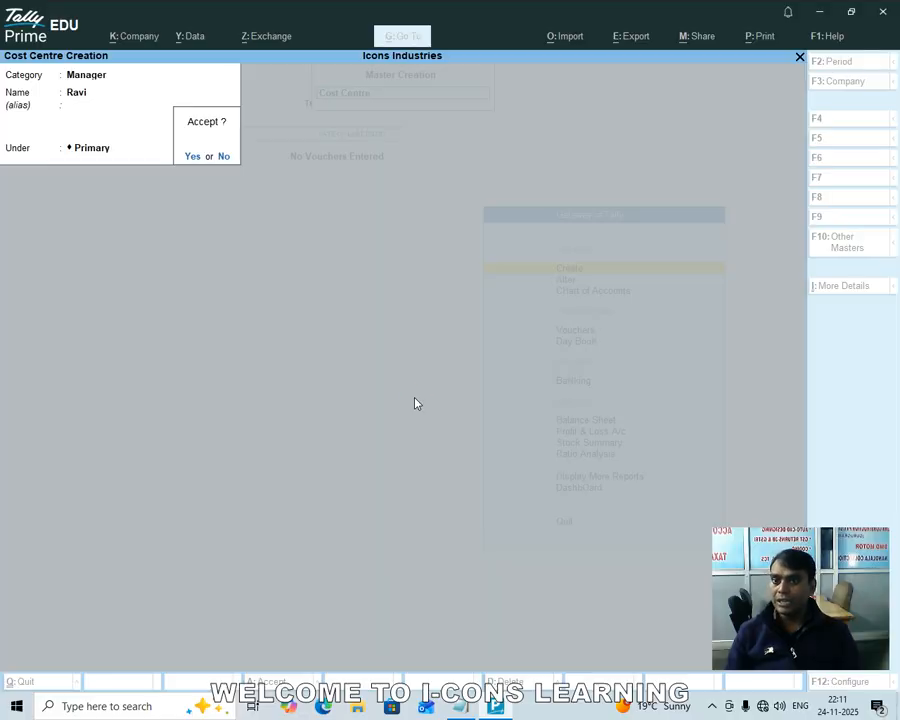
key(Return)
Step: Create a second Manager cost centre under Primary, using the second manager's name from the notes
text(Sahil)
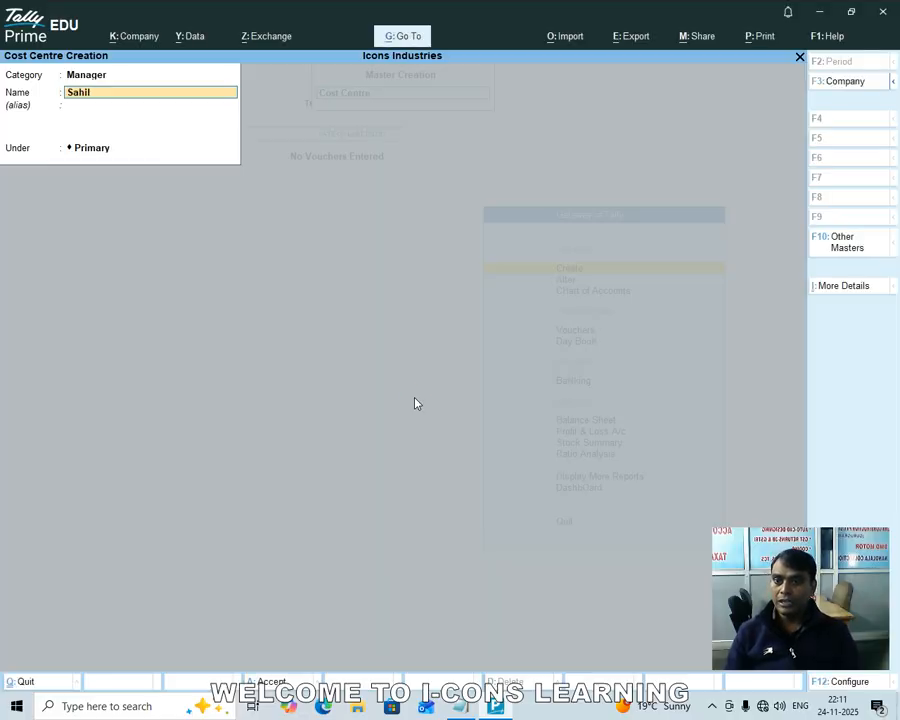
key(BackSpace)
key(BackSpace)
key(BackSpace)
text(Sahil)
key(Return)
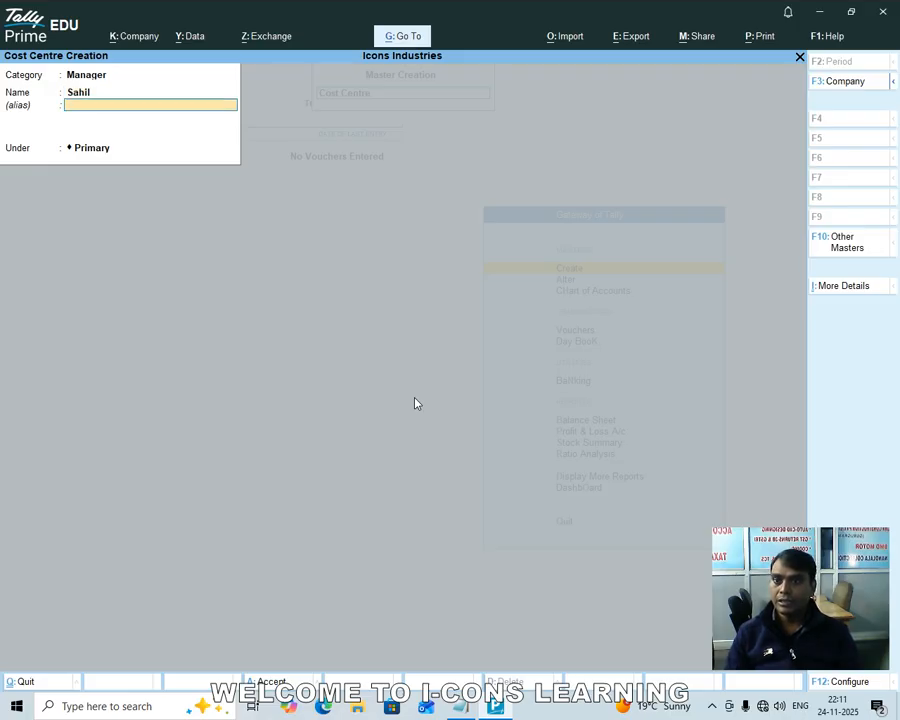
key(Return)
key(Return)
key(Return)
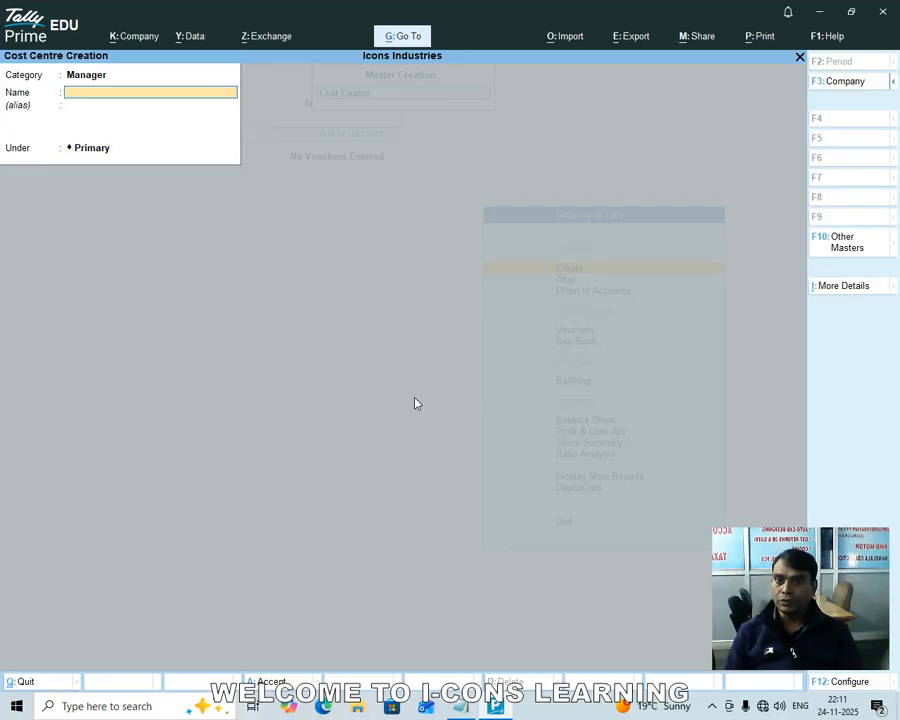
Step: Change the category of the new cost centre to Supervisor
key(BackSpace)
key(BackSpace)
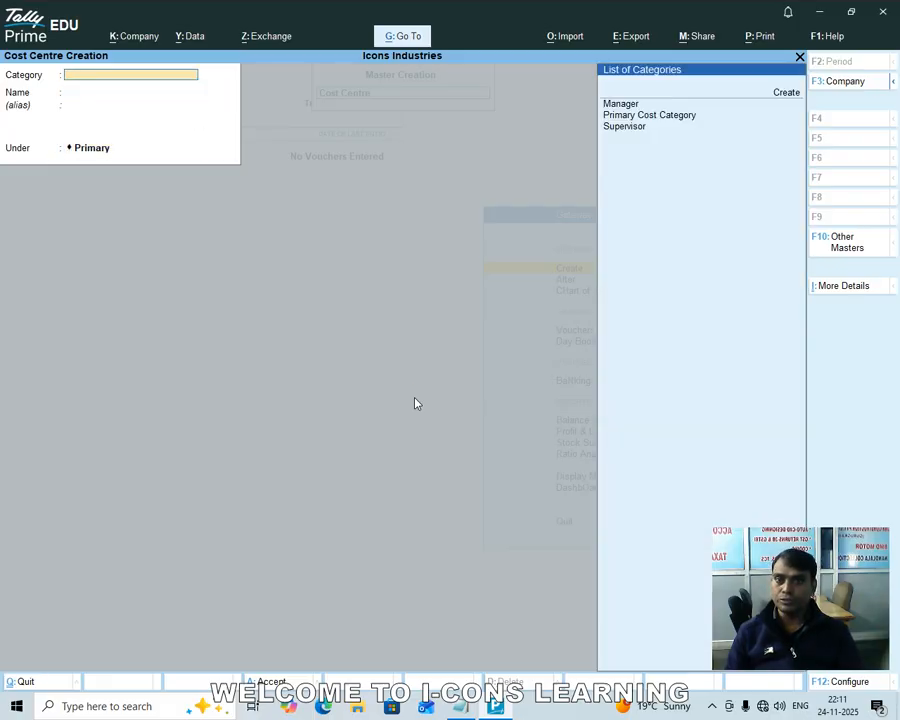
key(Down)
key(Down)
key(Down)
key(Return)
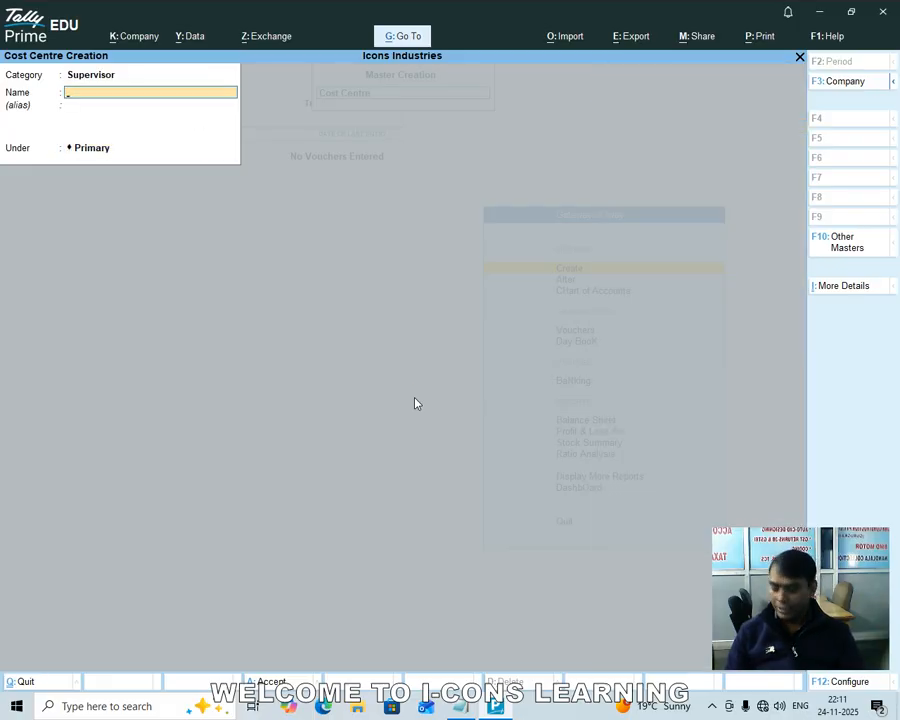
Step: Create a cost centre under Primary in the Supervisor category, named after the first supervisor in the notes
key(alt+Tab)
key(alt+Tab)
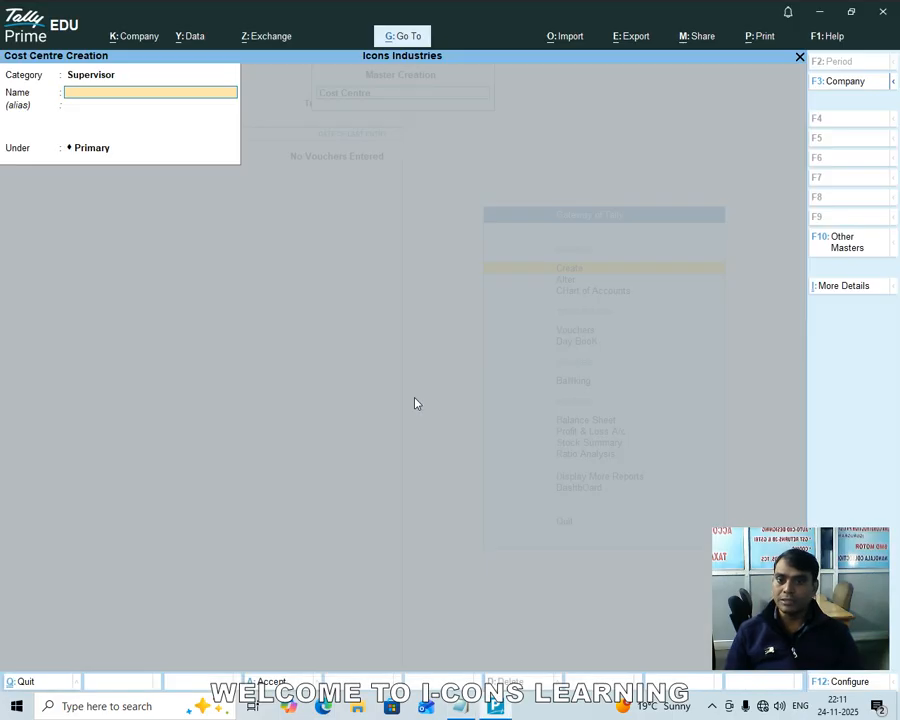
text(Tamsen)
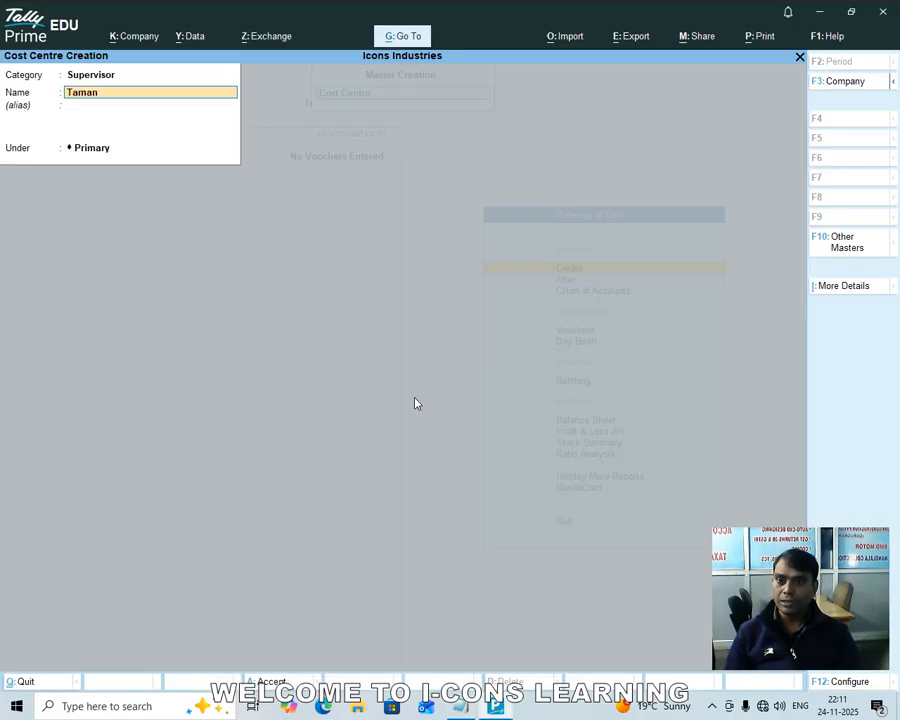
key(Return)
key(Return)
key(Return)
Step: Create another Supervisor cost centre under Primary, using the second supervisor's name from the notes
text(Khushi)
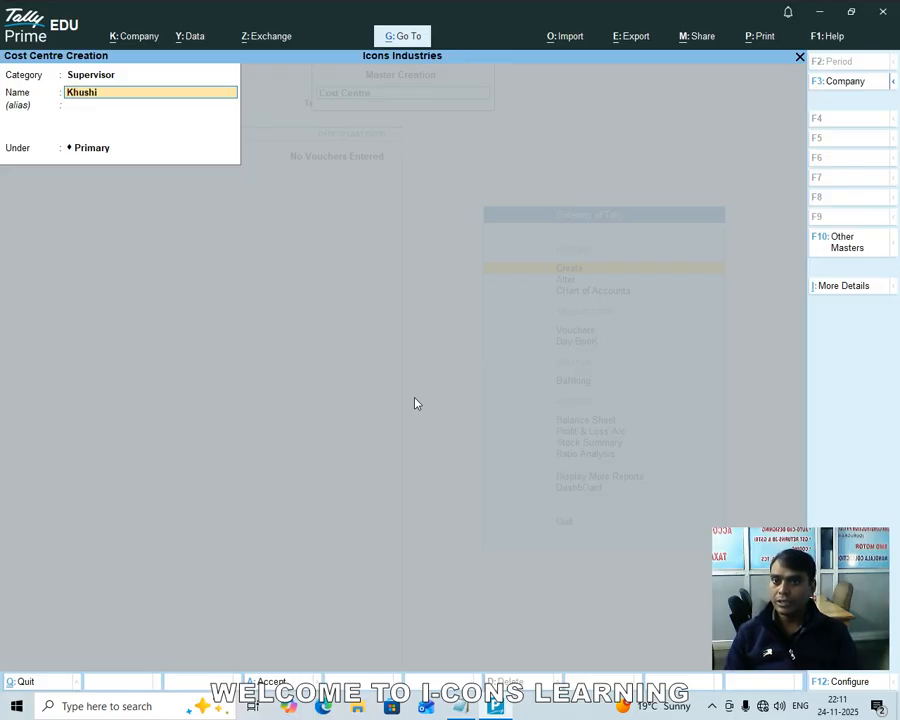
key(Return)
key(Return)
key(Return)
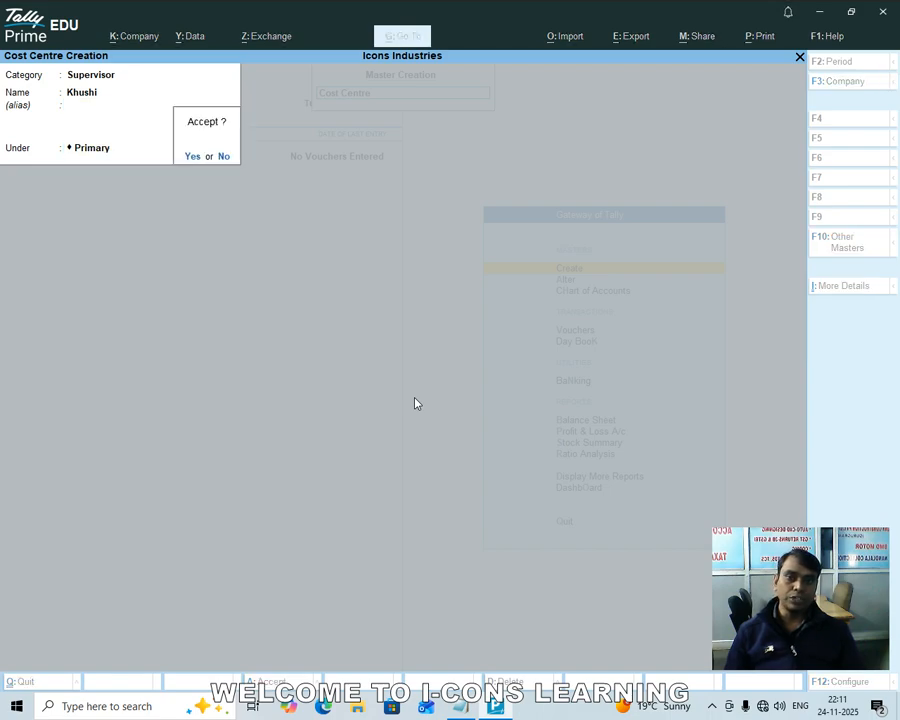
key(Return)
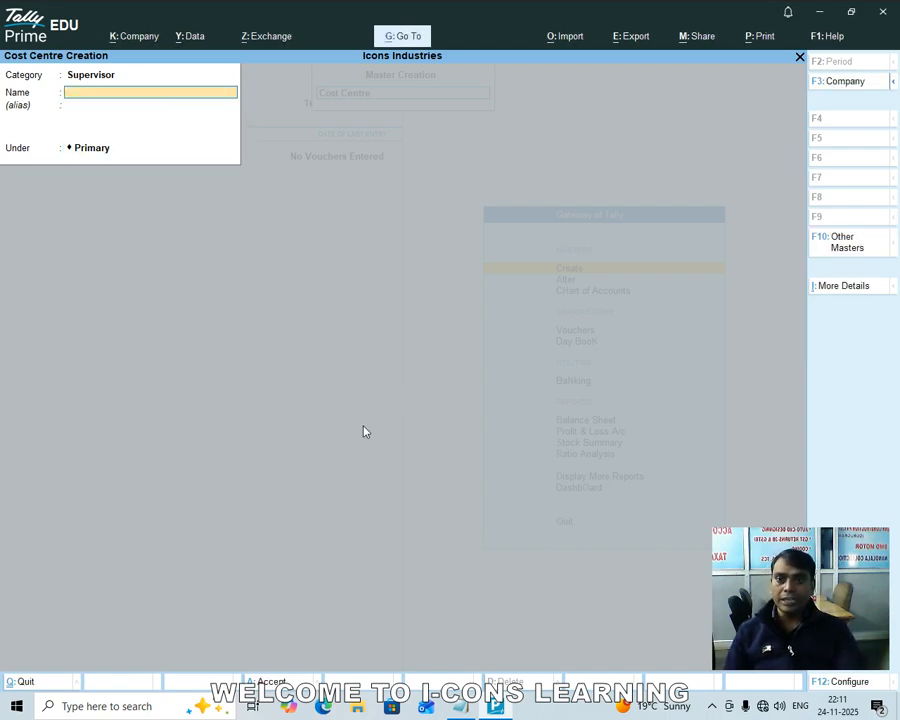
Step: Check the bonus example in the notes, leave cost centre creation, and open the form for a new ledger
key(alt+Tab)
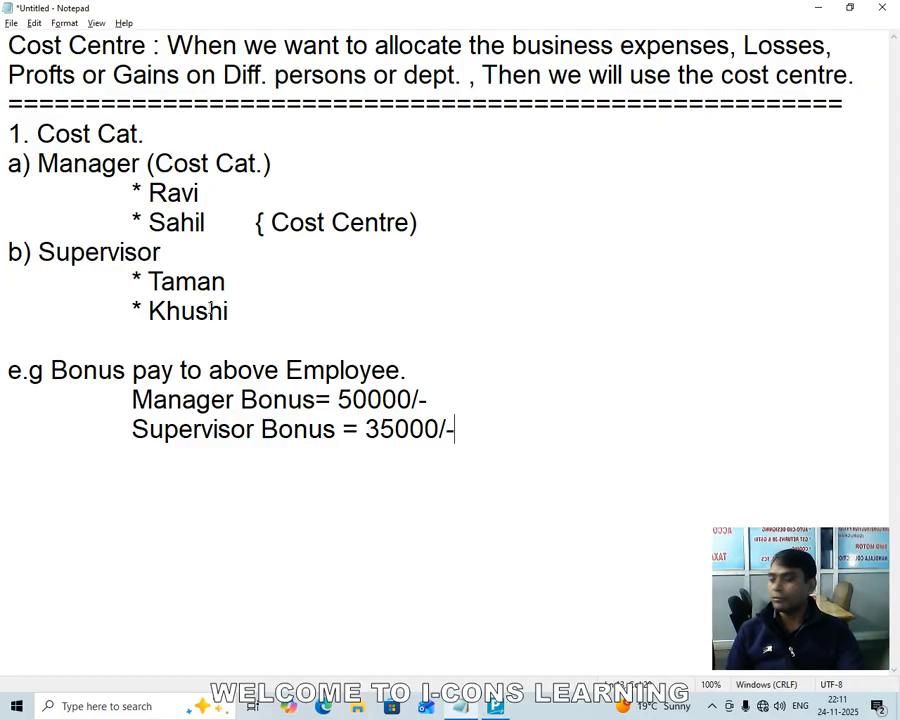
key(alt+Tab)
key(alt+Tab)
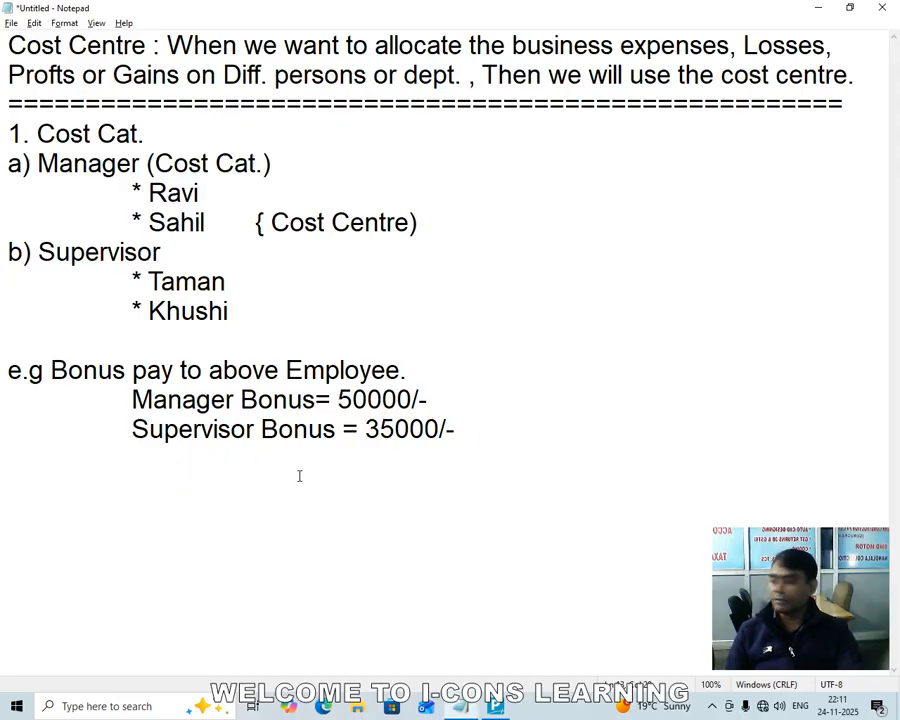
key(alt+Tab)
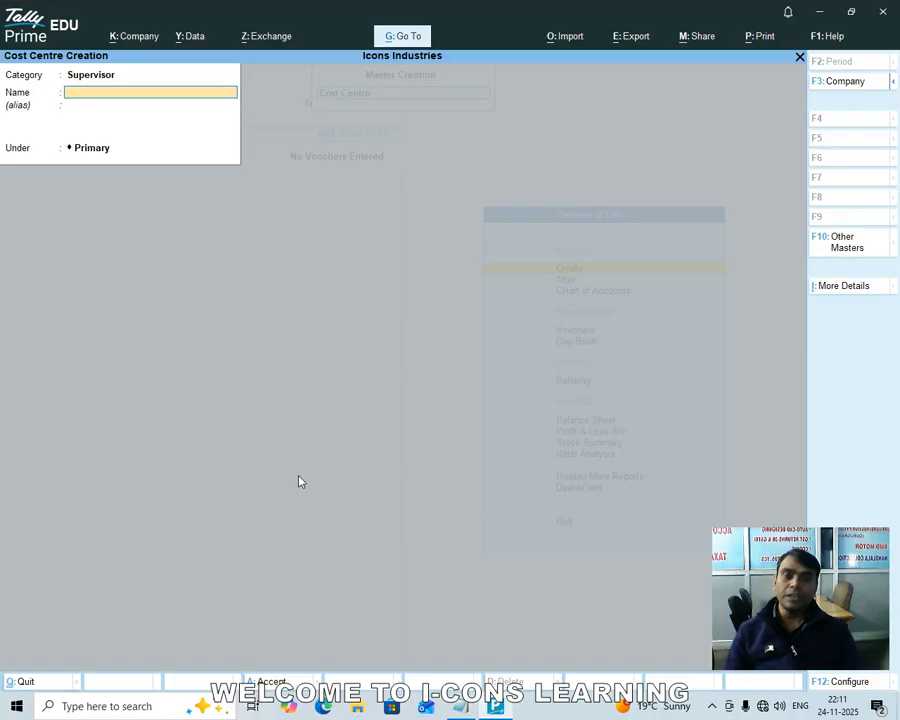
key(Escape)
key(Down)
key(Up)
key(Up)
key(Up)
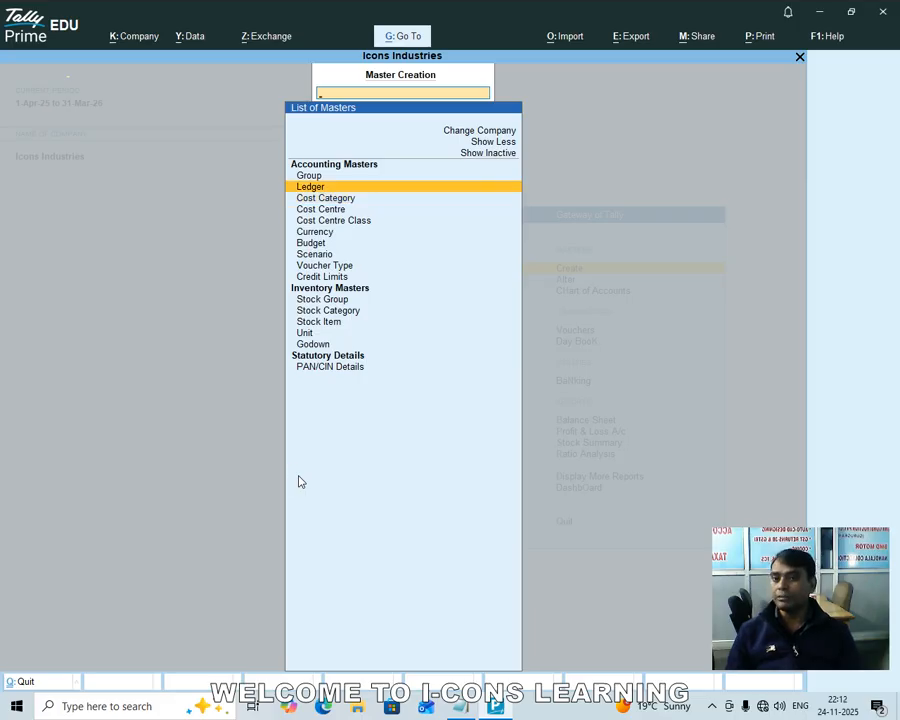
key(Return)
Step: Name the ledger Bonus, group it under Indirect Expenses, and keep cost centres applicable as Yes and bank details as No
text(B)
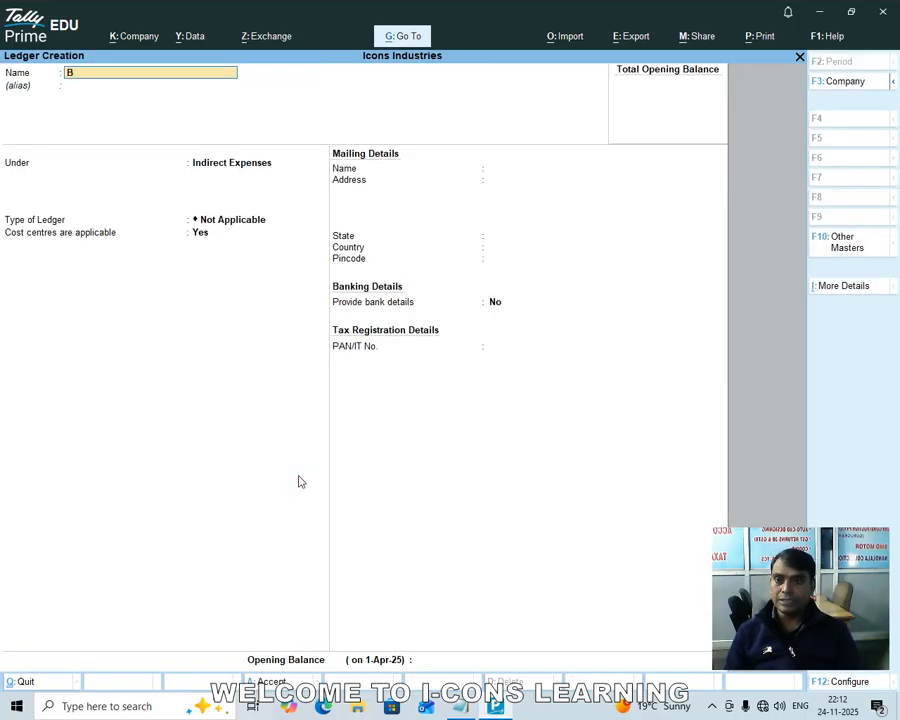
text(onus)
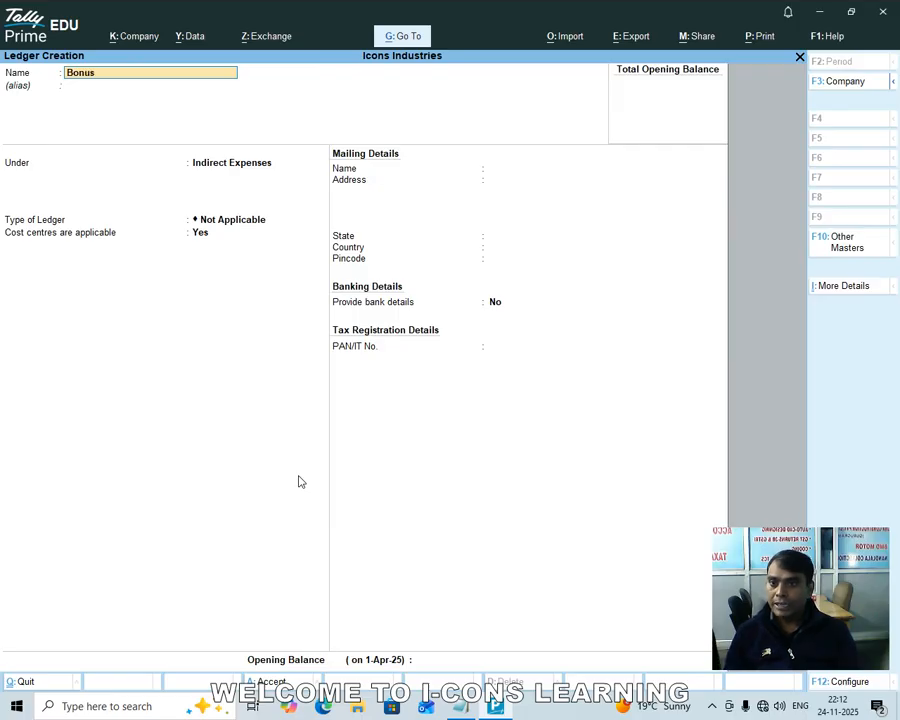
key(Return)
key(Return)
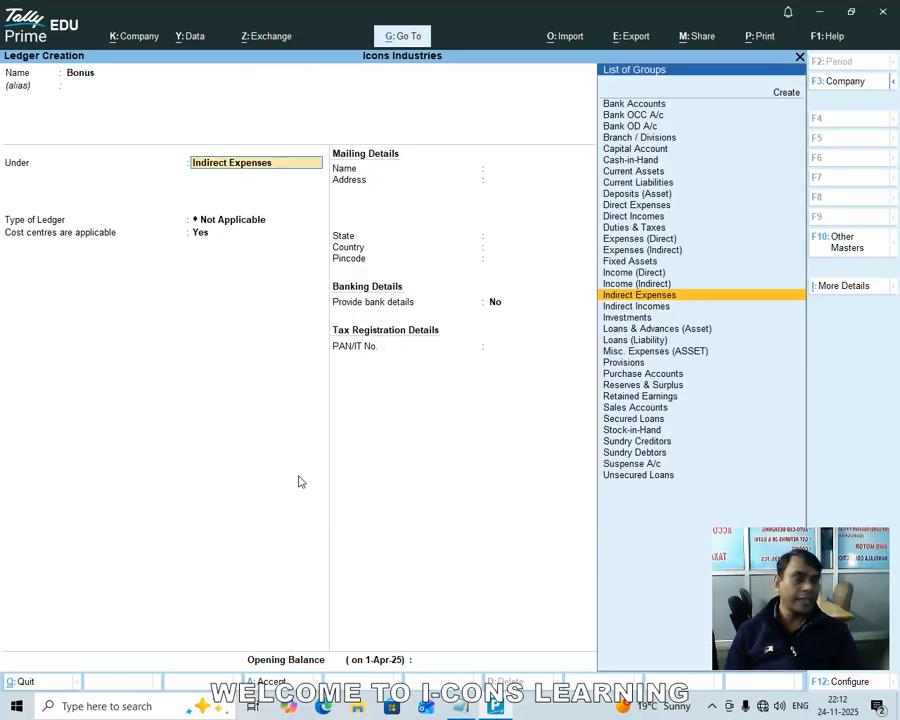
text(E)
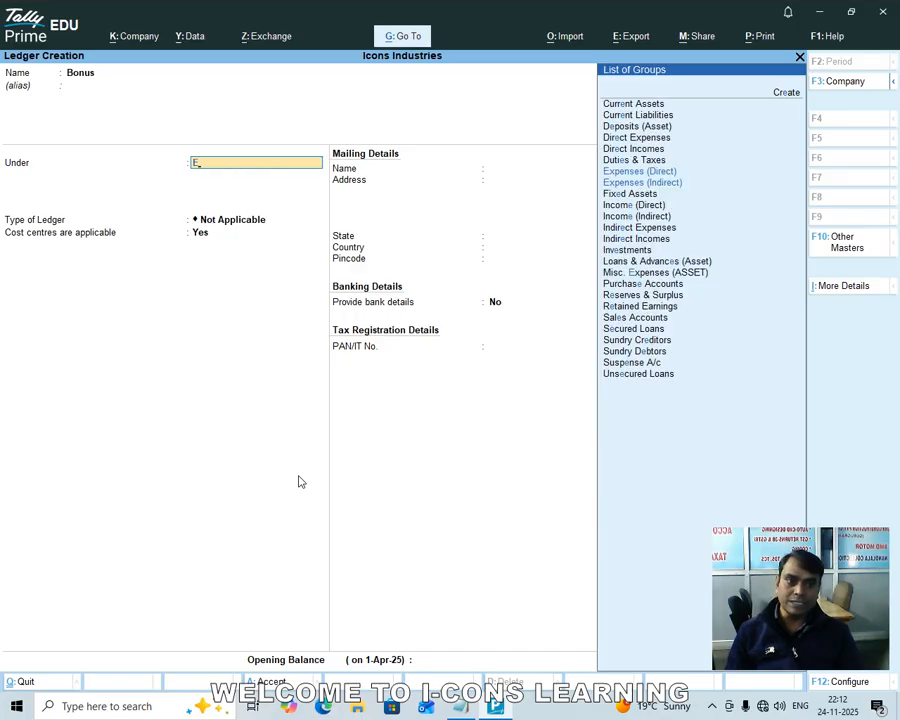
key(Return)
key(Return)
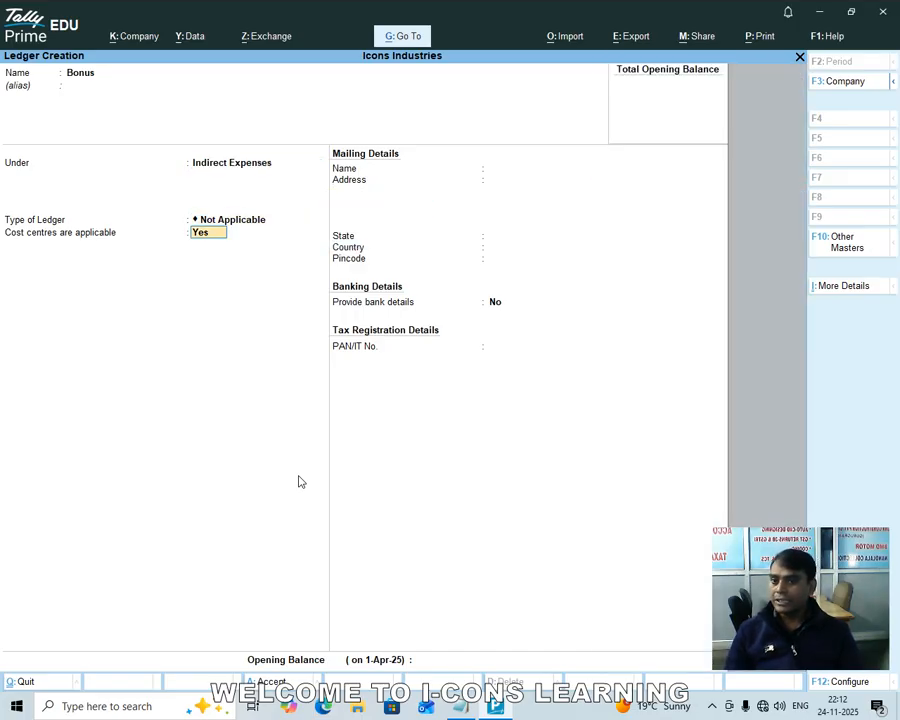
key(Return)
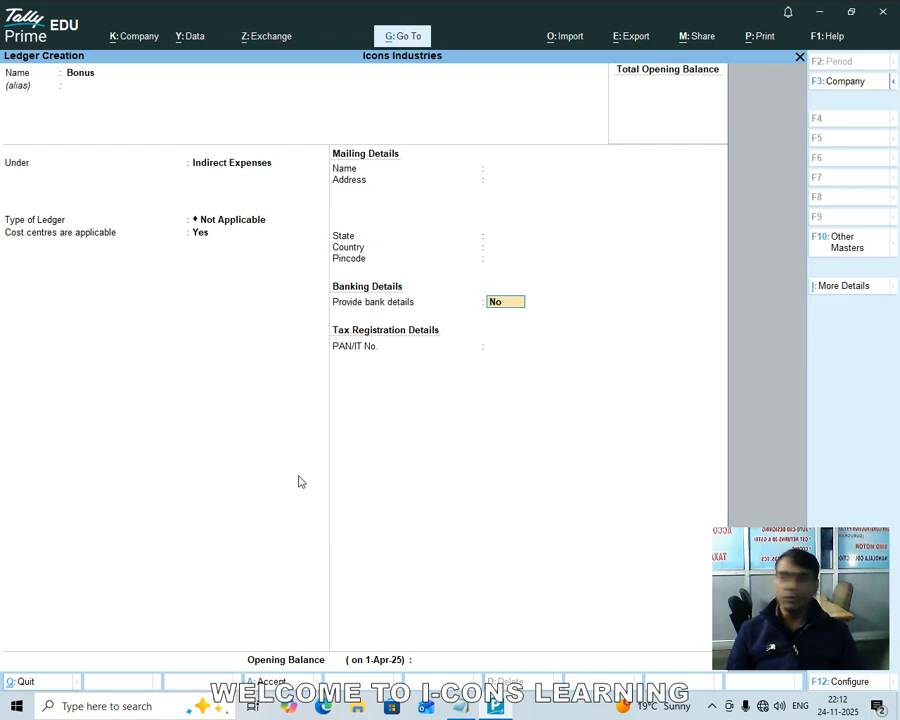
key(Return)
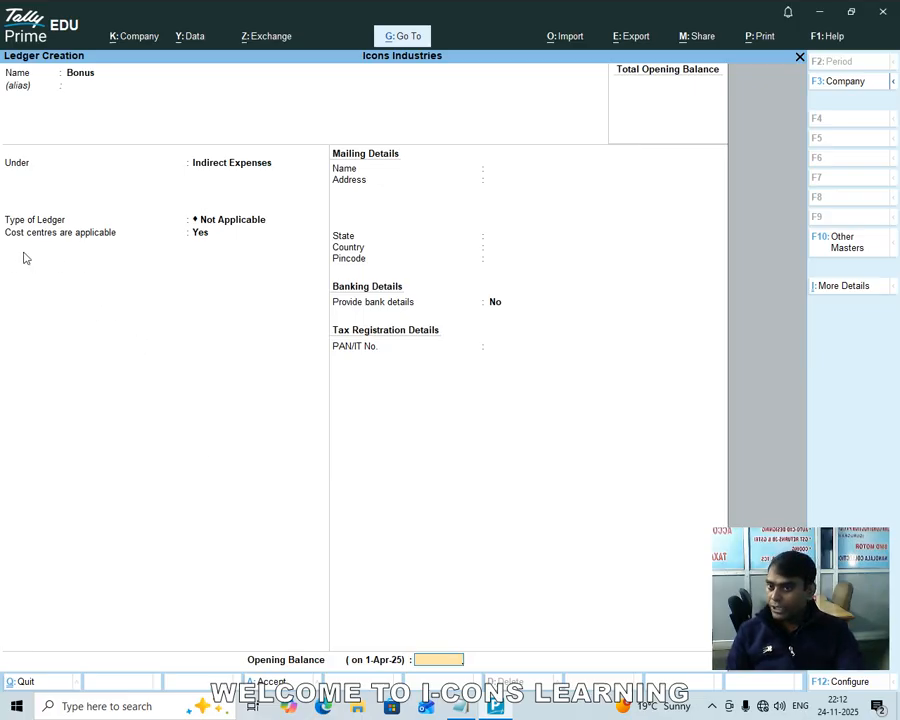
Step: Check the Apply Cost Centres for Ledgers option in the ledger configuration, and save the Bonus ledger without an opening balance
key(F12)
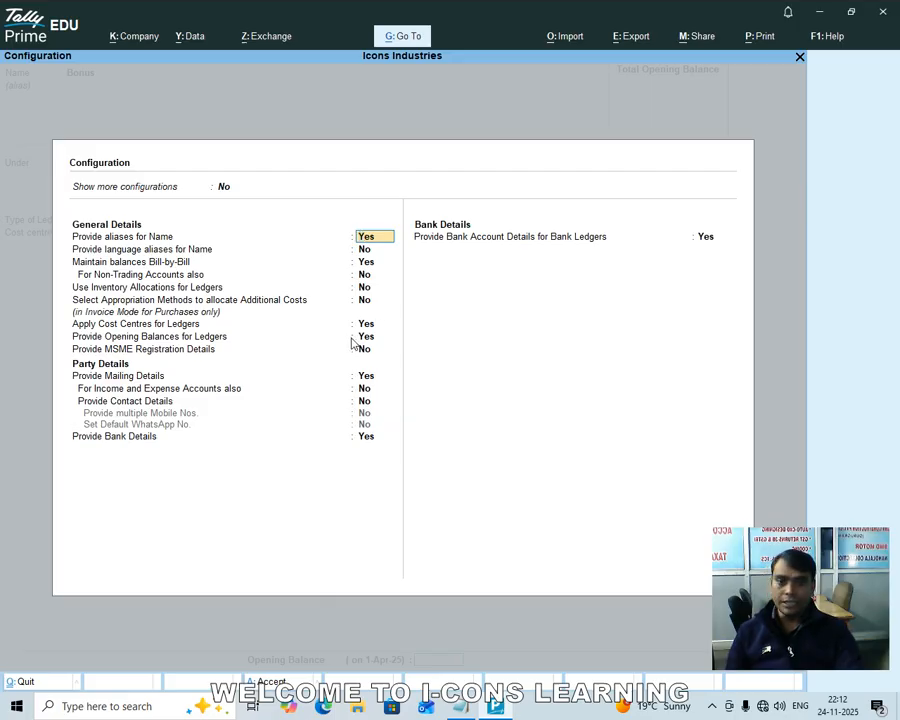
key(Down)
key(Down)
key(Down)
key(Down)
key(Down)
key(Down)
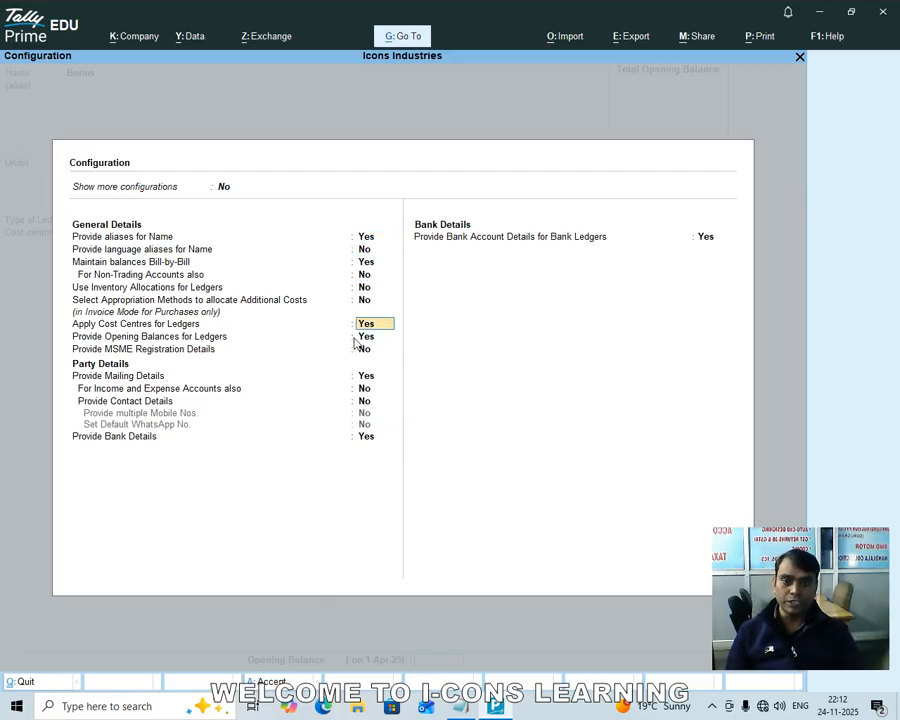
key(ctrl+a)
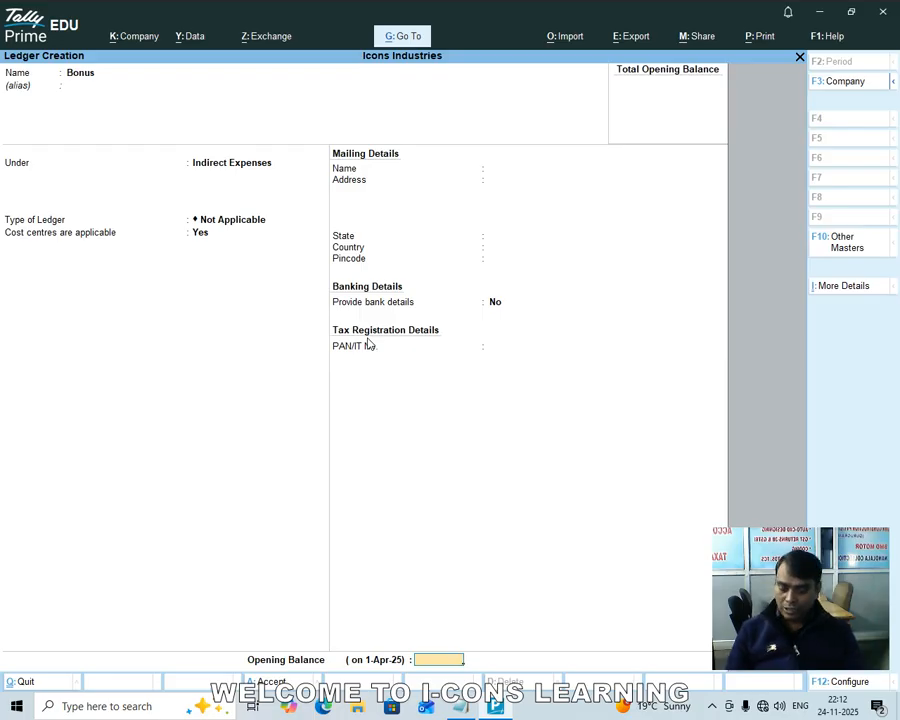
key(ctrl+a)
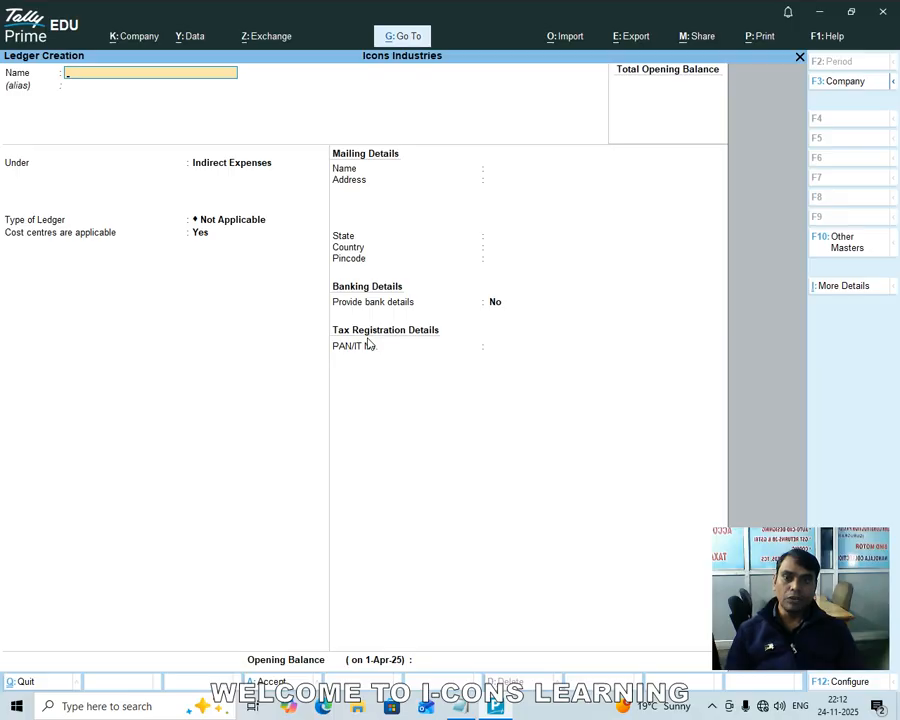
Step: Leave ledger creation, return to the Gateway of Tally, and open a new payment voucher
key(Escape)
key(Escape)
key(Down)
key(Down)
key(Down)
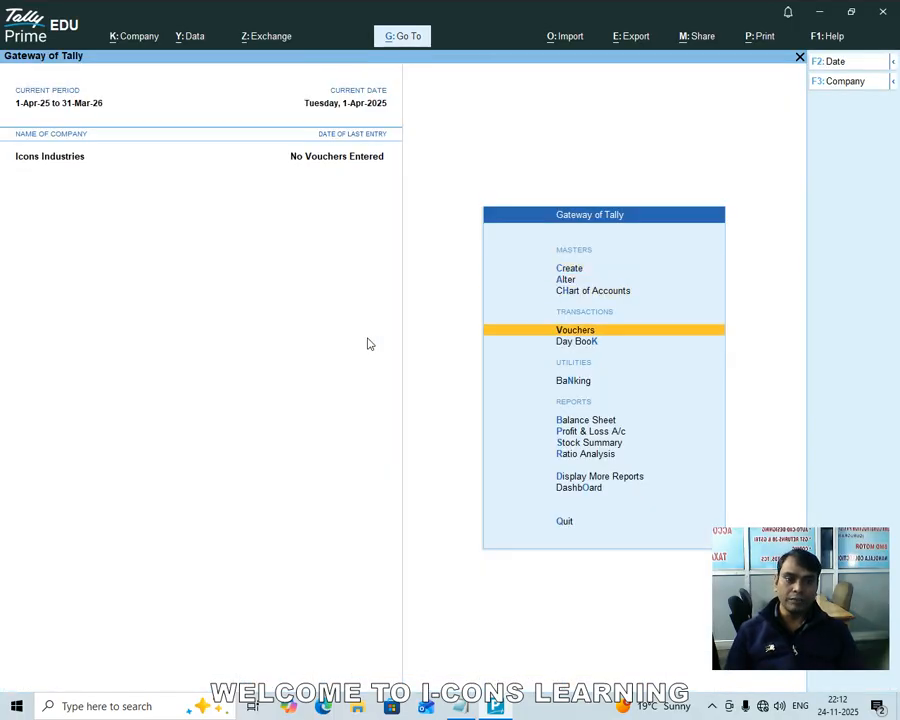
key(Return)
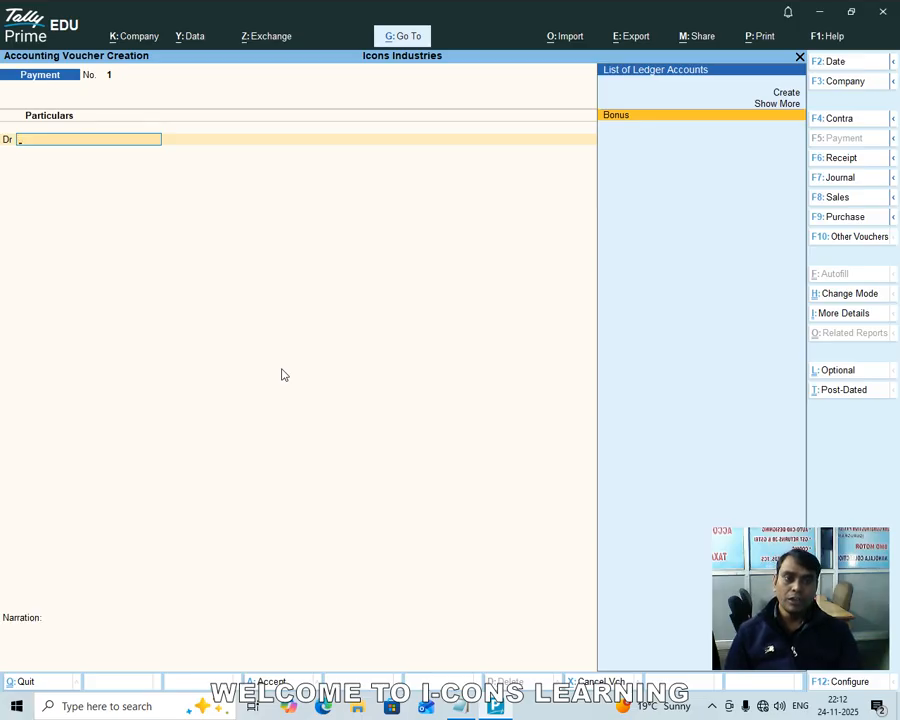
Step: Debit the Bonus ledger with 50,000 and choose Manager as its cost category
key(Return)
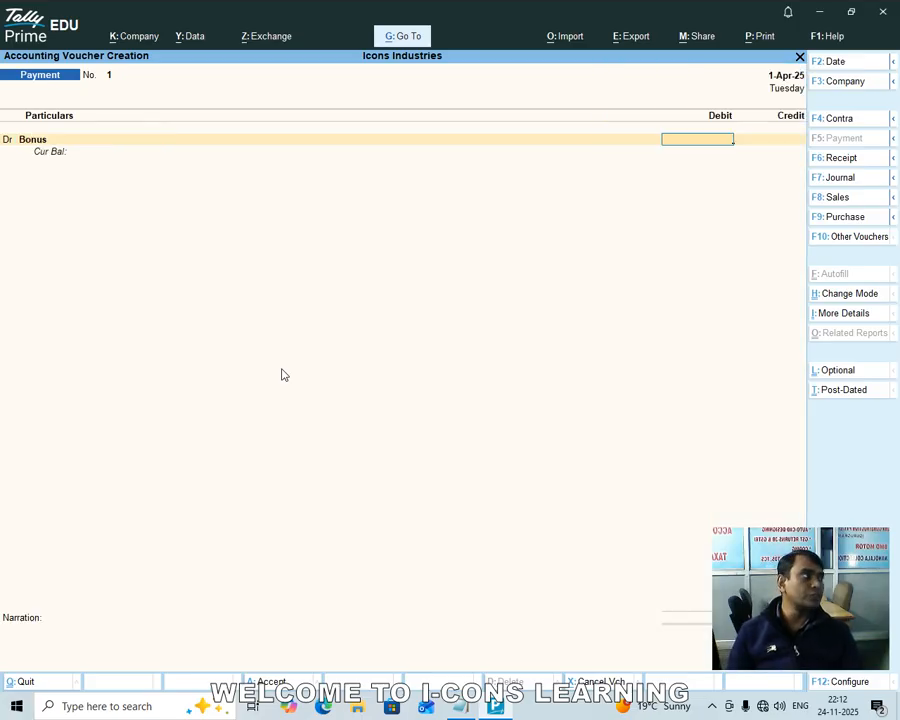
text(50000)
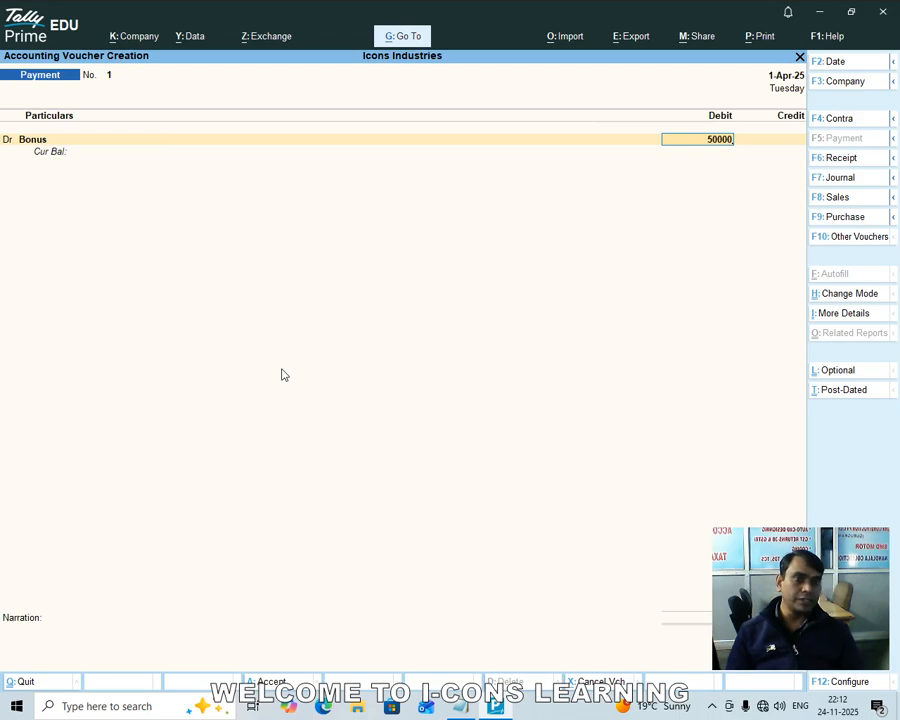
key(Return)
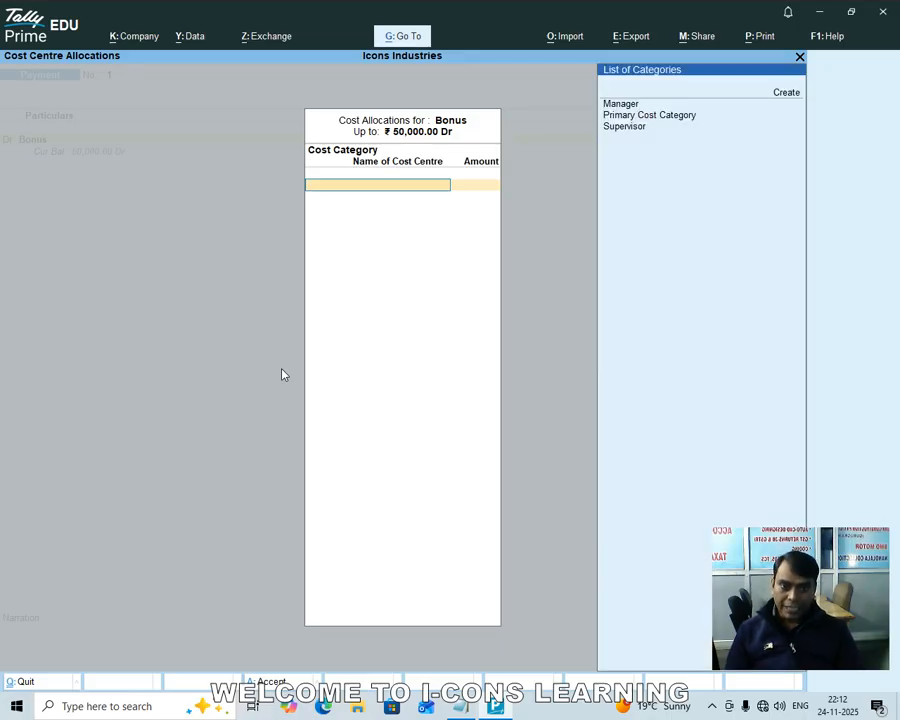
key(Down)
key(Return)
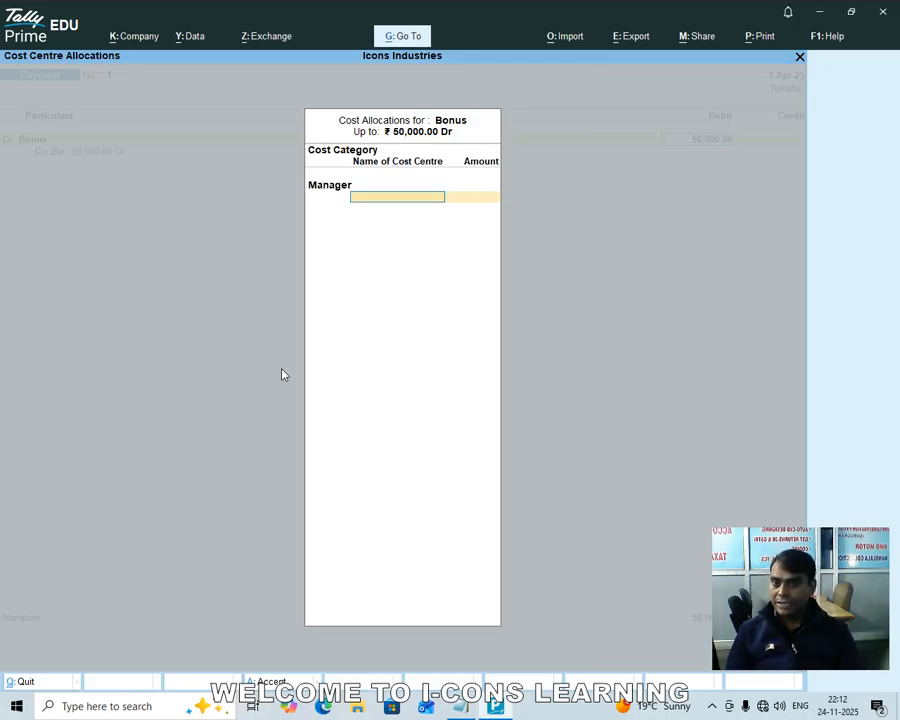
Step: Allocate 35,000 of the bonus to the first manager's cost centre and the remaining 15,000 to the second manager's
key(Down)
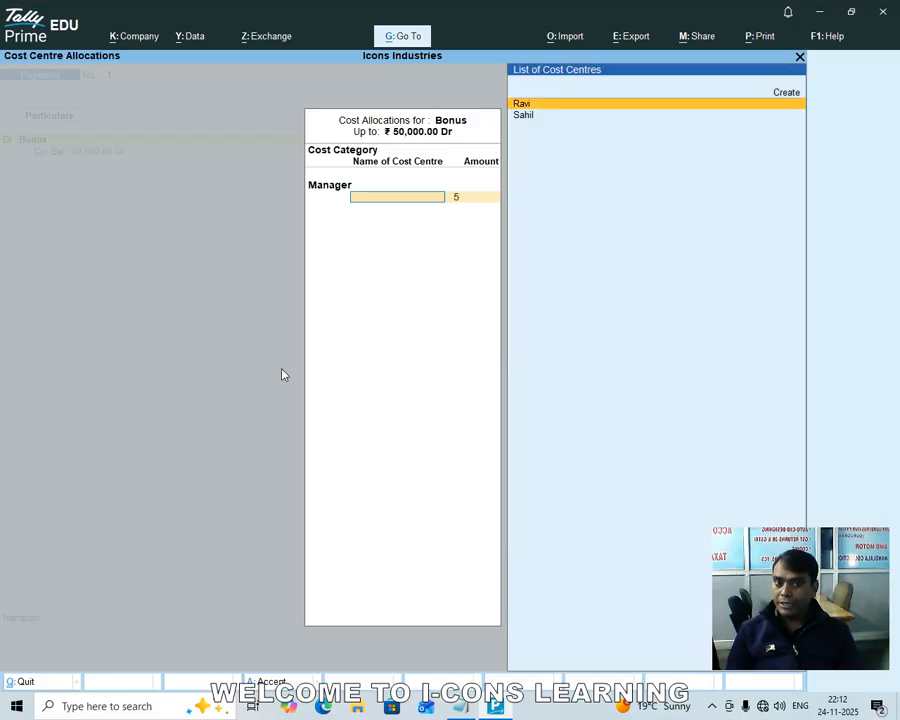
key(Return)
key(BackSpace)
text(35000)
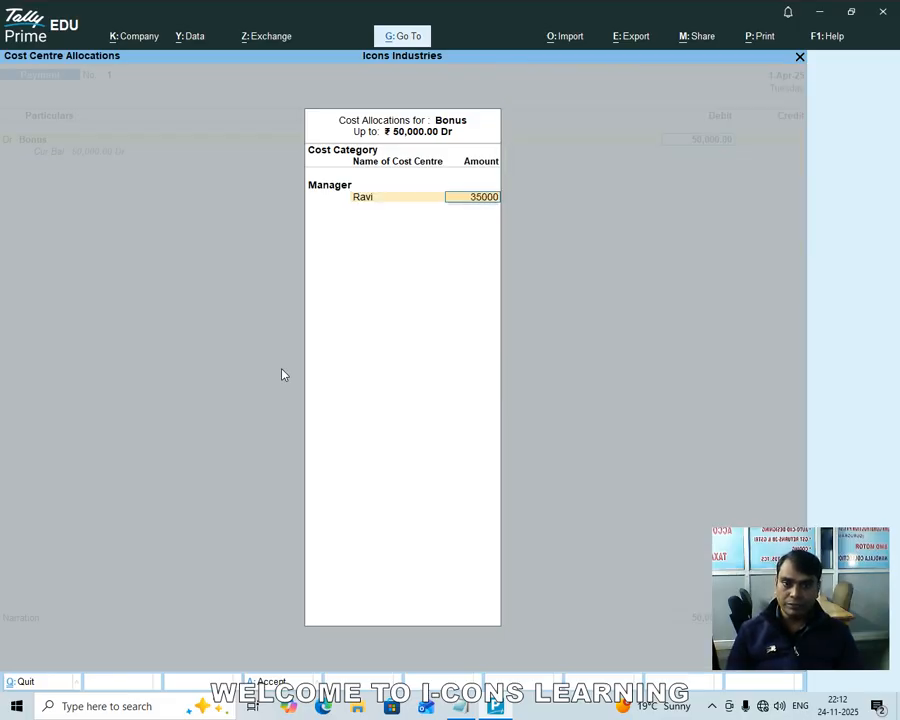
key(Return)
key(Down)
key(Down)
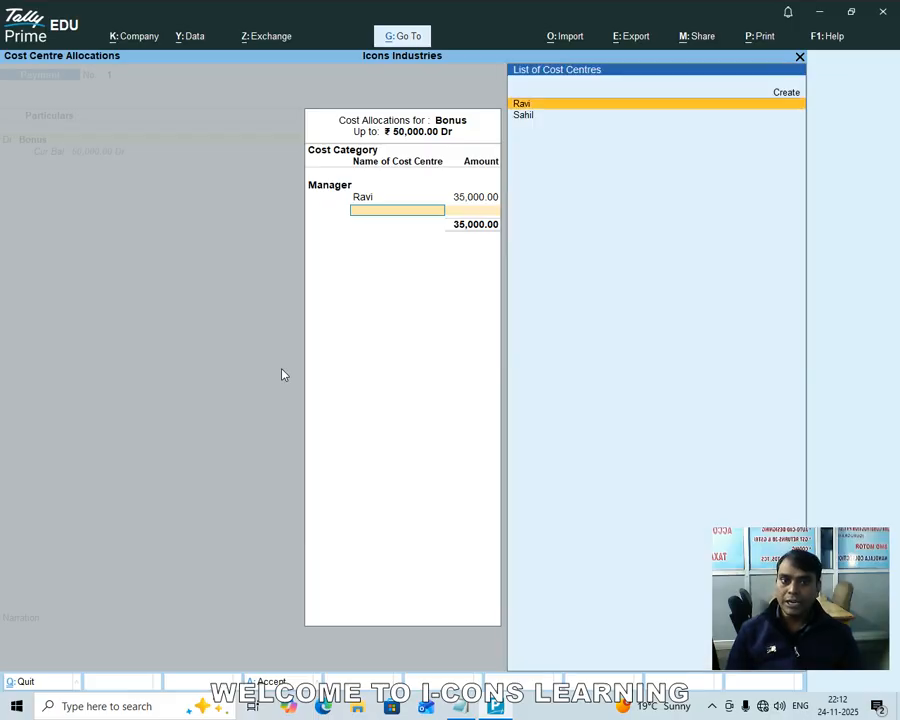
key(Return)
key(Return)
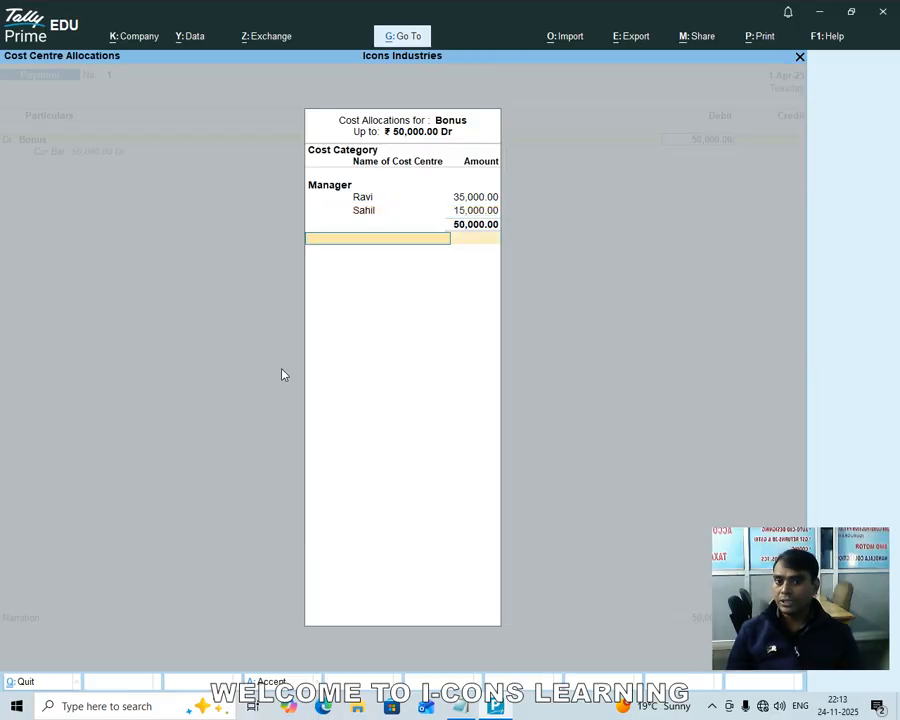
key(Return)
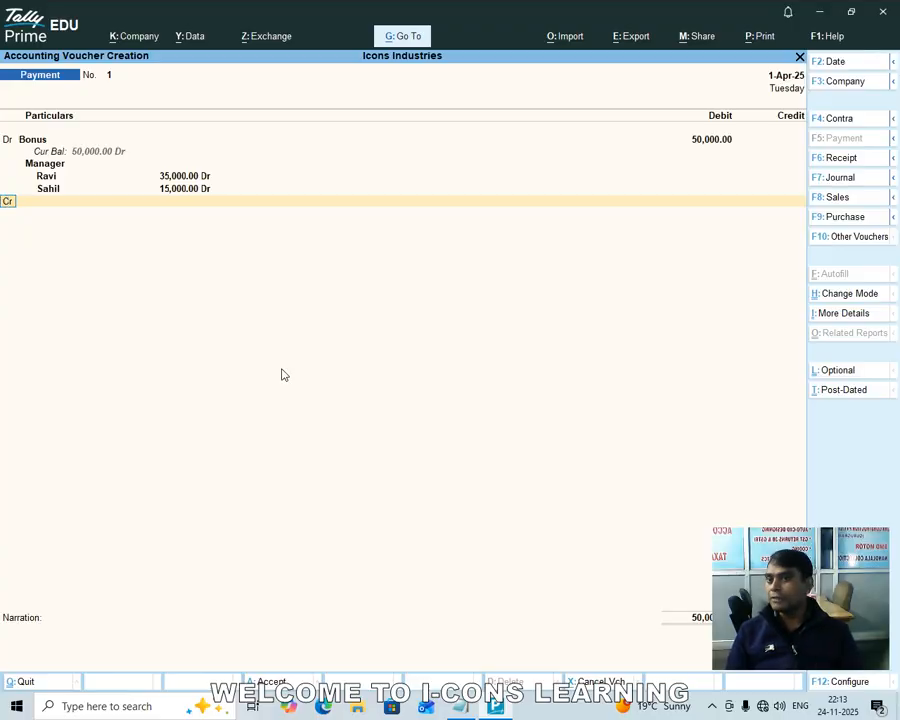
key(Return)
text(Cas)
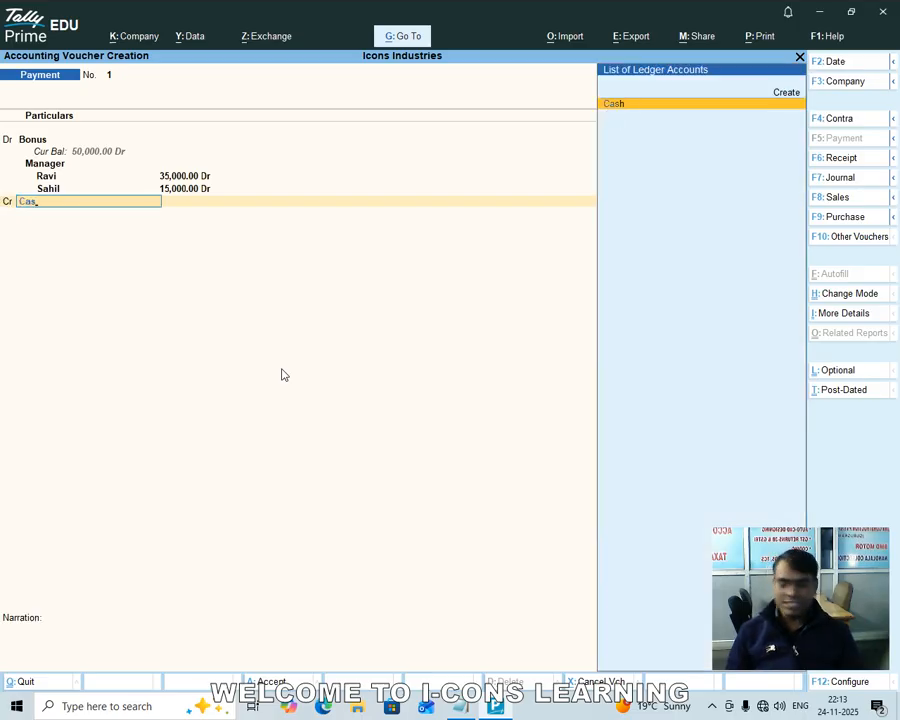
key(BackSpace)
key(BackSpace)
key(BackSpace)
Step: Add a second Bonus debit line for the supervisor amount in the notes, 35,000, and choose Supervisor as its cost category
text(d)
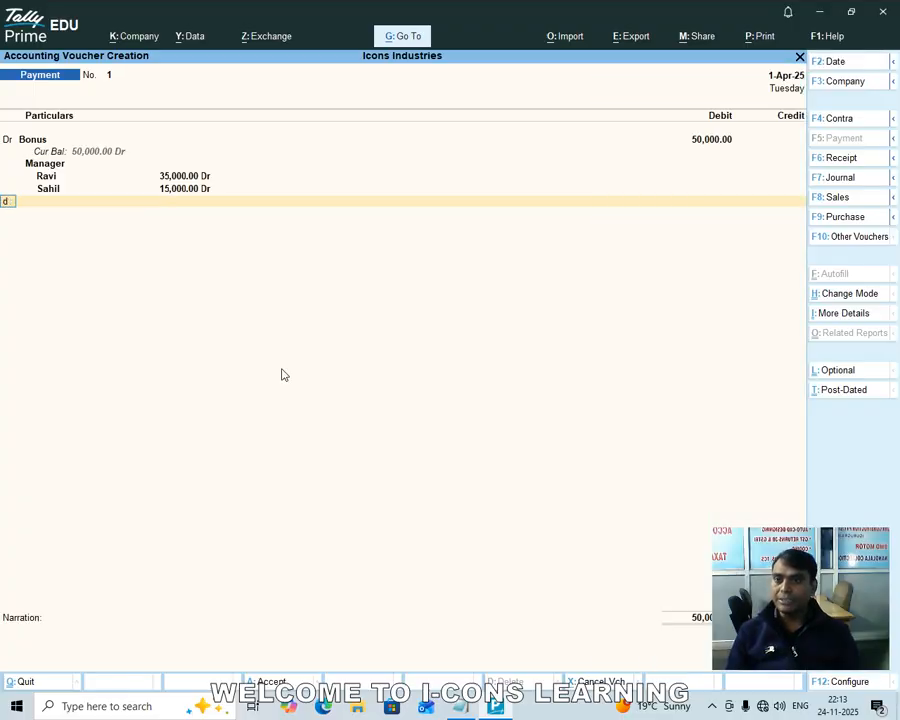
key(Return)
key(Return)
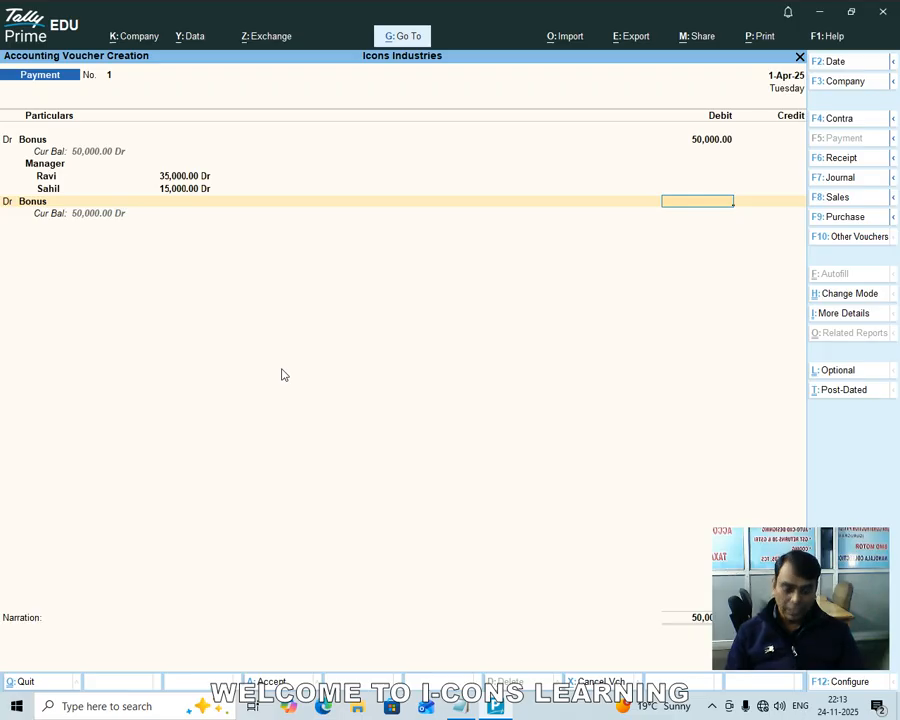
key(alt+Tab)
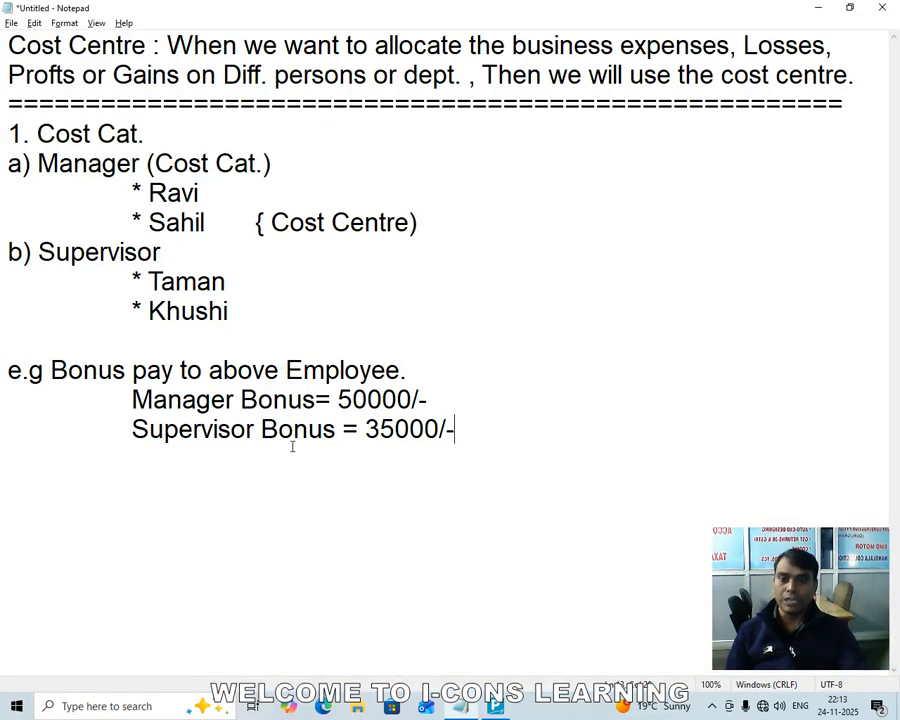
key(alt+Tab)
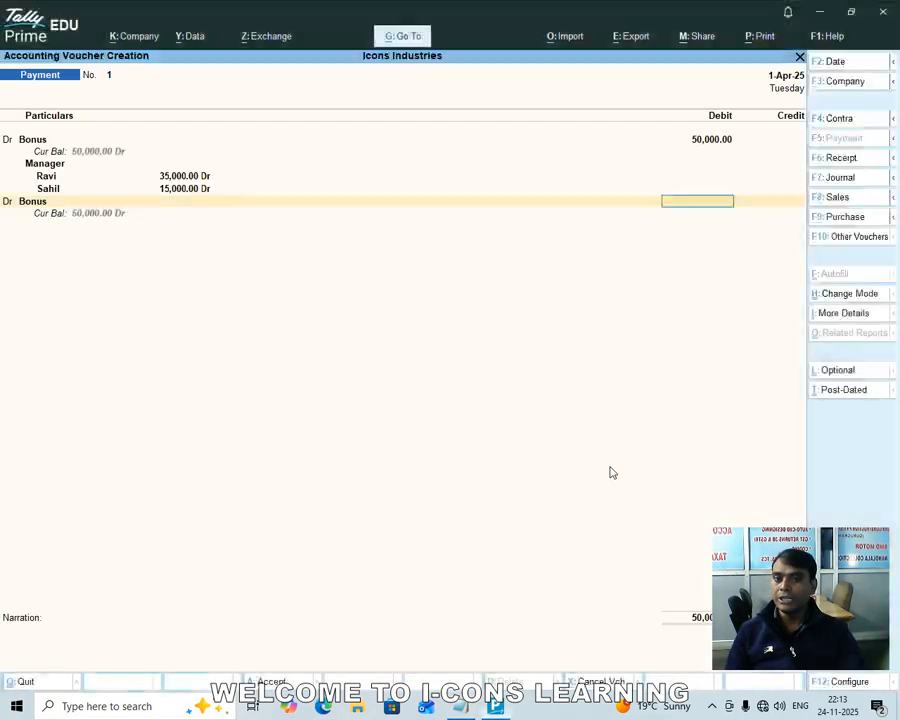
text(000)
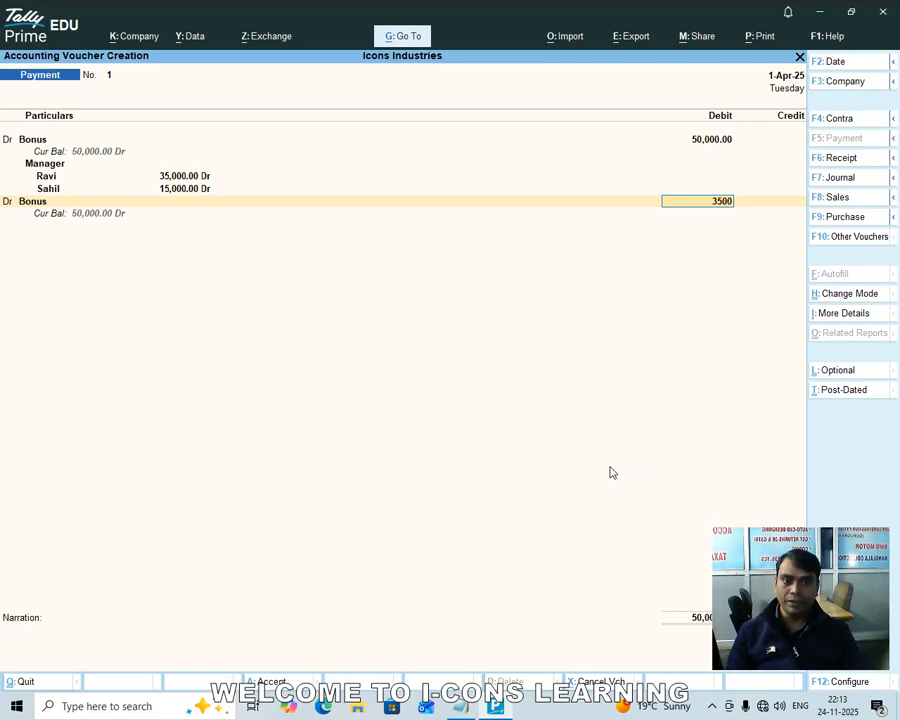
key(Return)
key(Down)
key(Down)
key(Down)
key(Return)
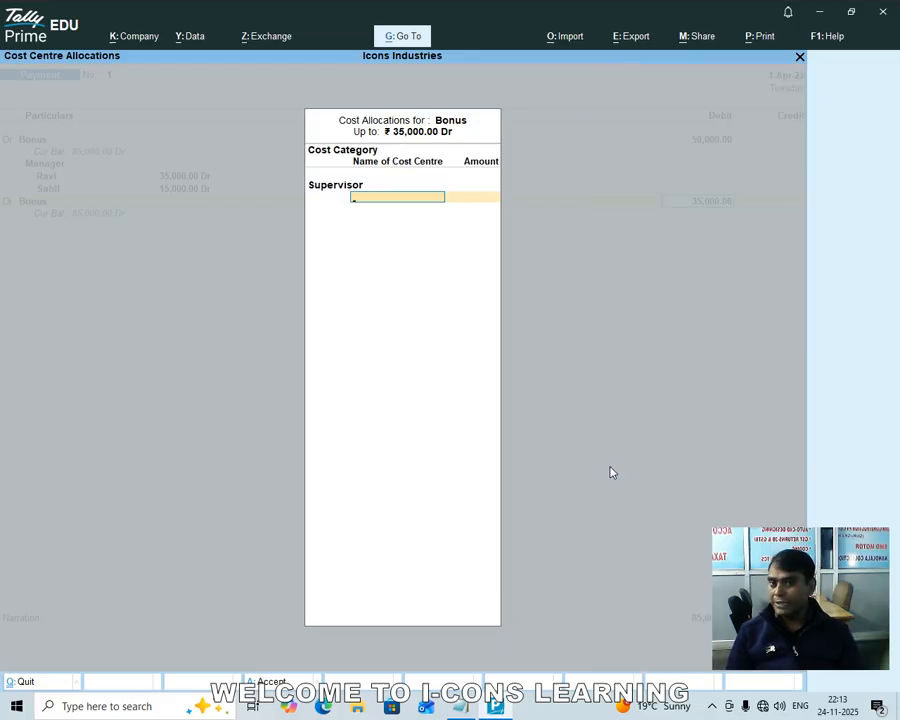
Step: Allocate 15,000 to the first listed supervisor's cost centre and the remaining 20,000 to the second supervisor's
key(Down)
key(Return)
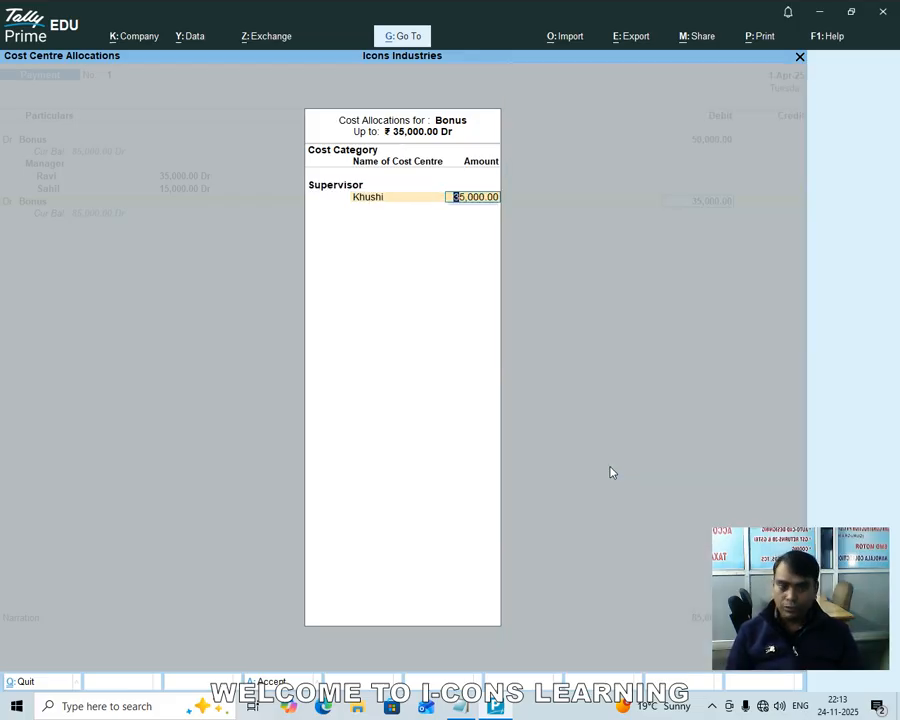
text(15000)
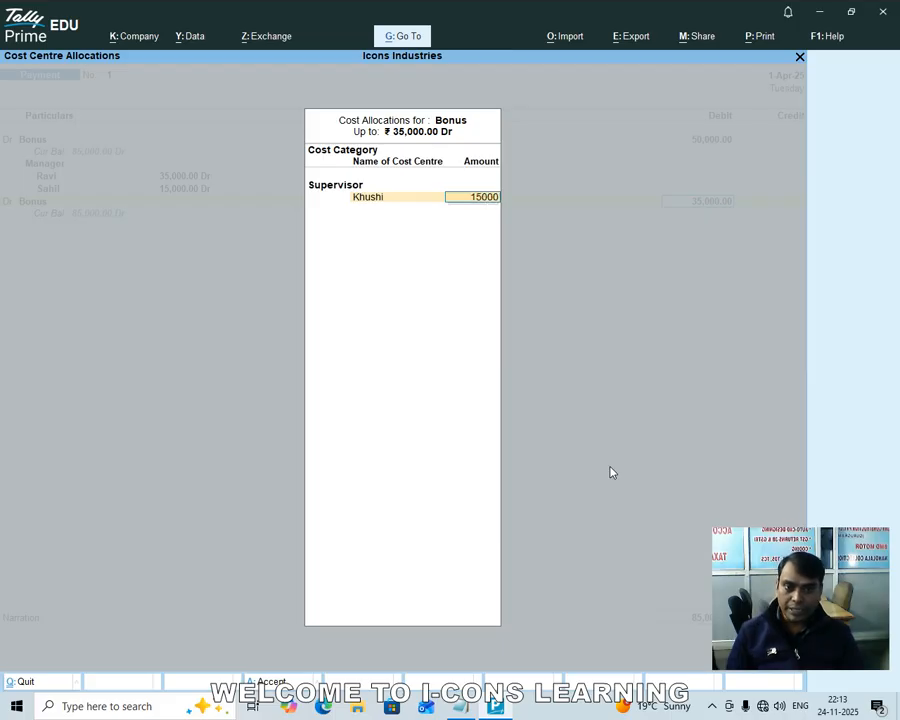
key(Return)
key(Down)
key(Down)
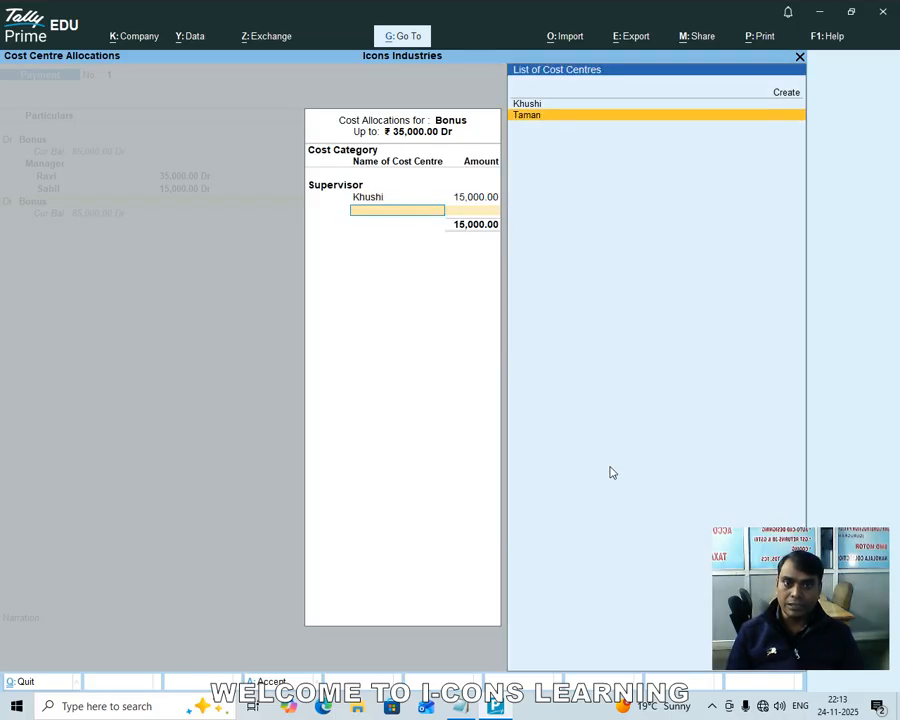
key(Return)
key(Return)
key(Return)
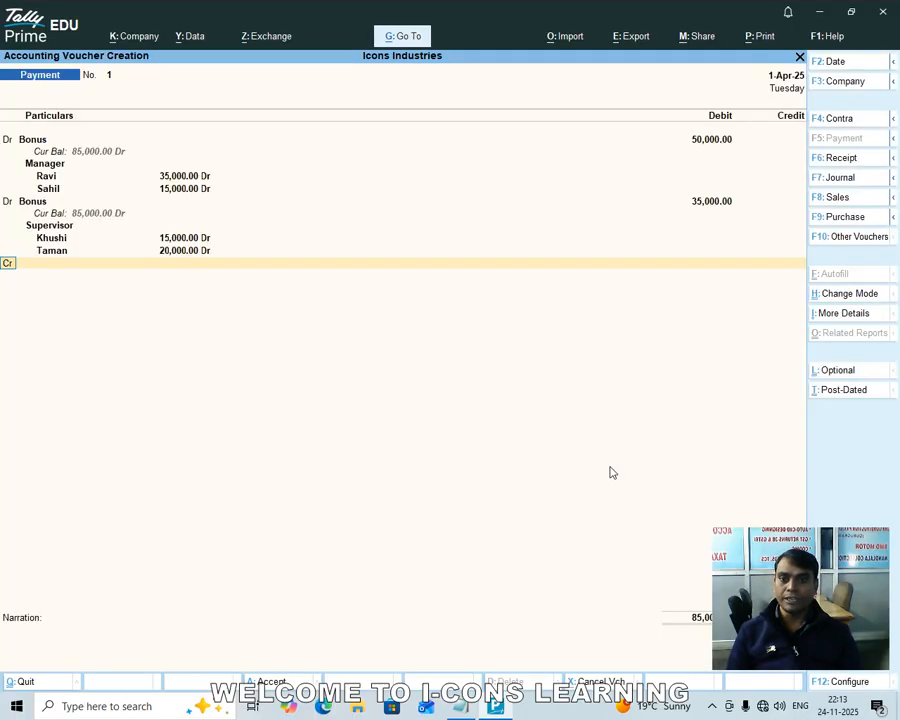
Step: Credit the Cash ledger with 85,000 and alter that ledger to have an opening balance of 50,000
text(Cash)
key(Return)
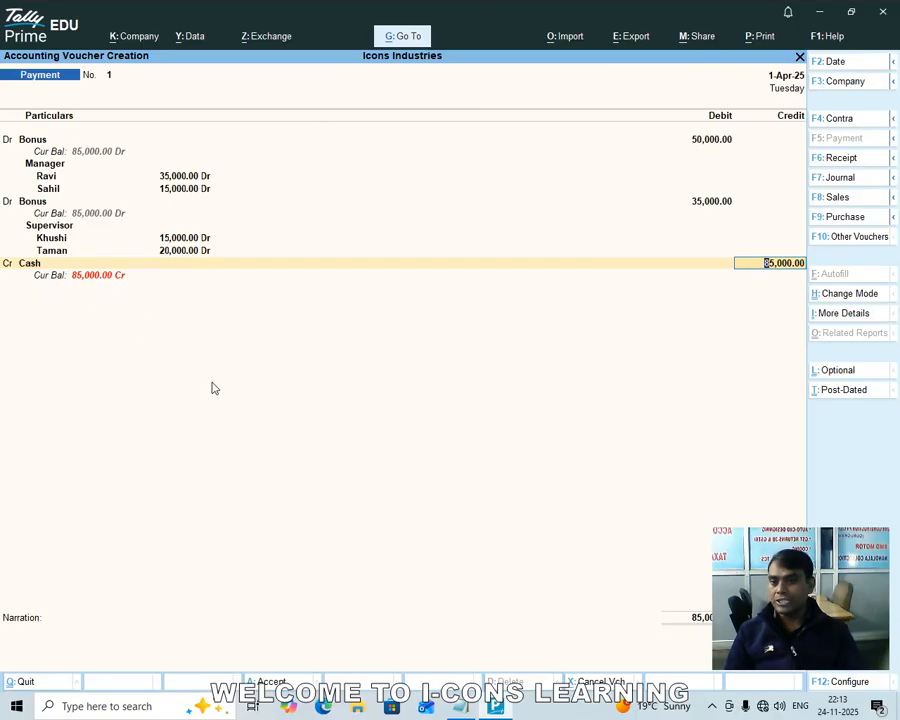
key(BackSpace)
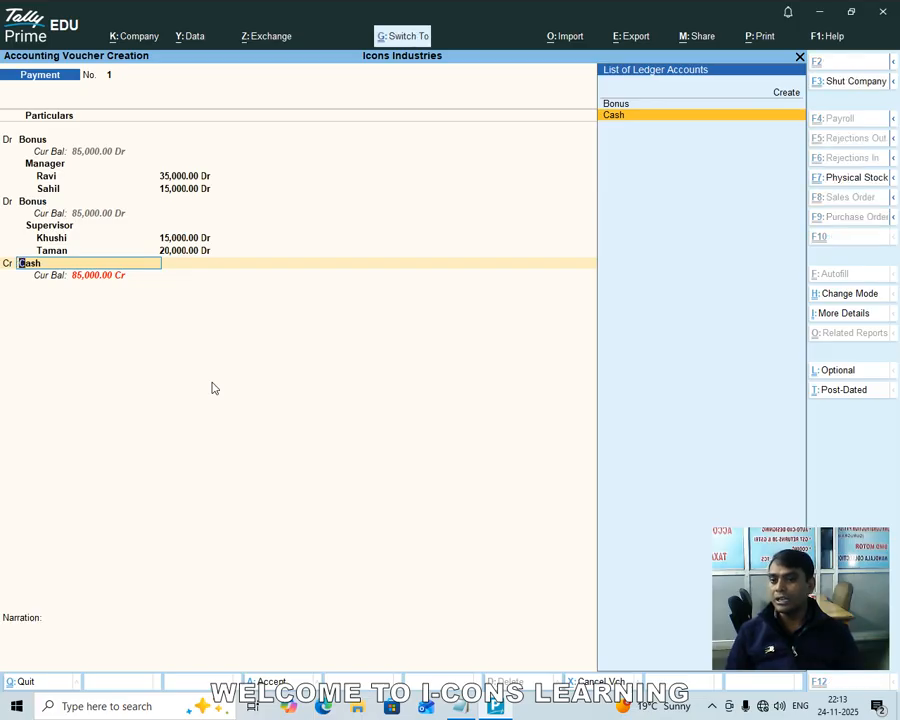
key(ctrl+Return)
key(Return)
key(Return)
key(Return)
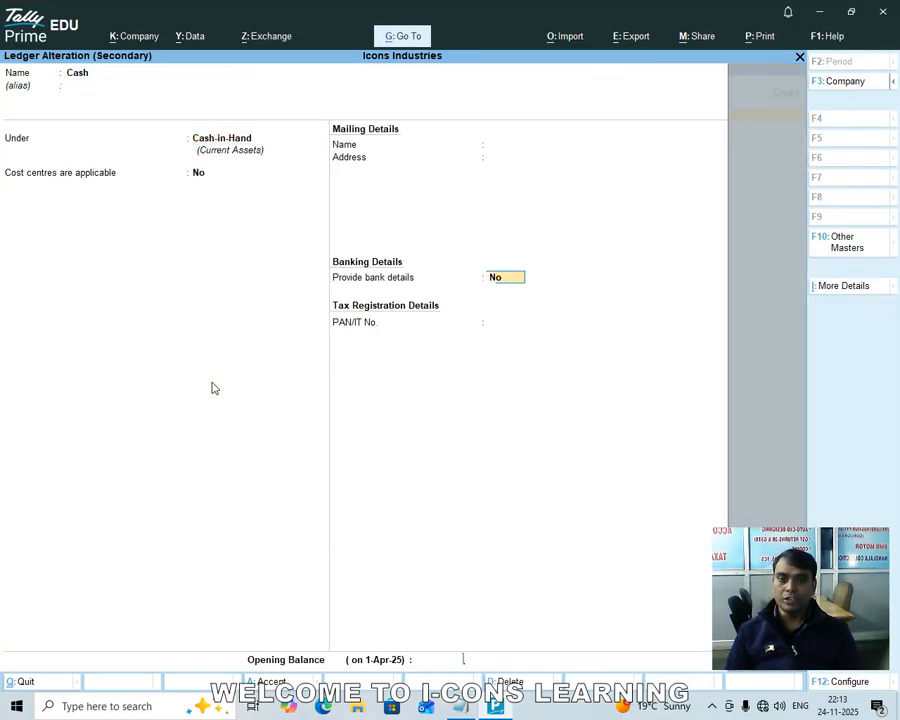
key(Return)
text(50000)
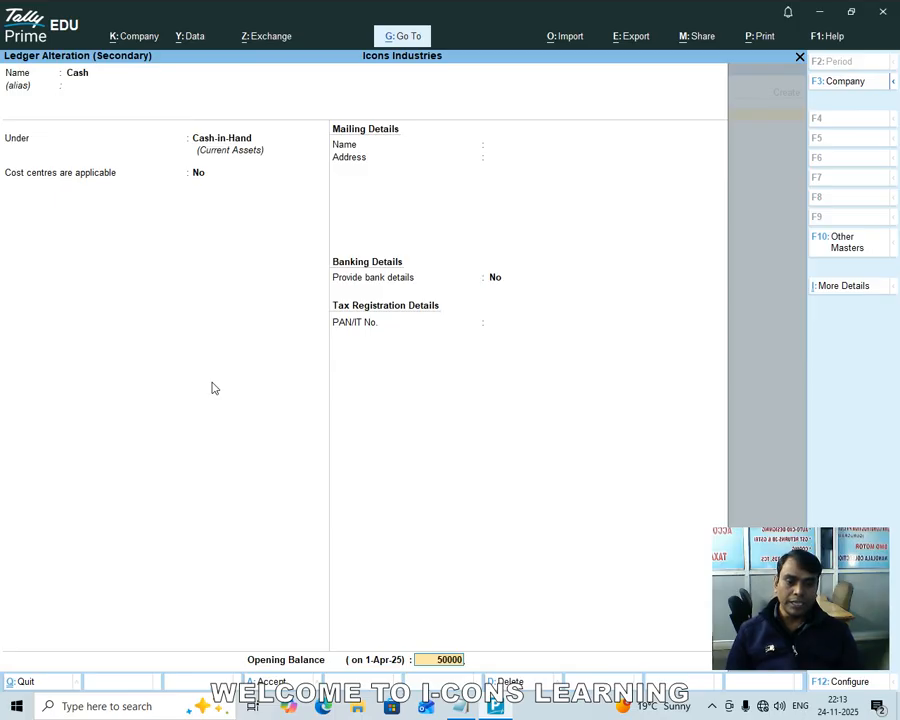
key(Return)
key(Return)
key(Return)
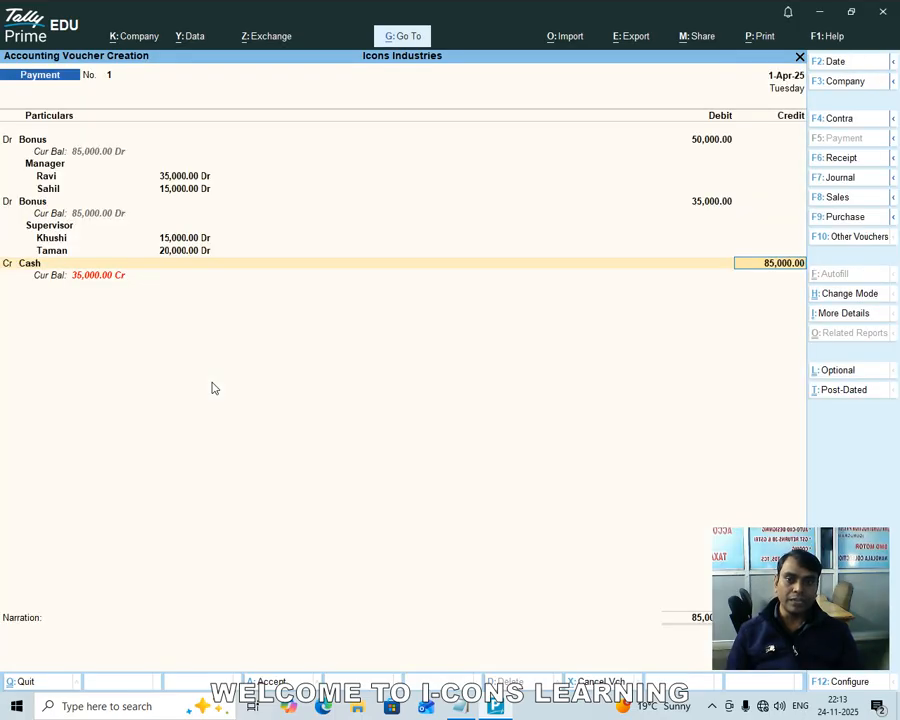
Step: Save the payment voucher without a narration and return to the Gateway of Tally
key(Return)
key(Return)
key(Return)
key(Return)
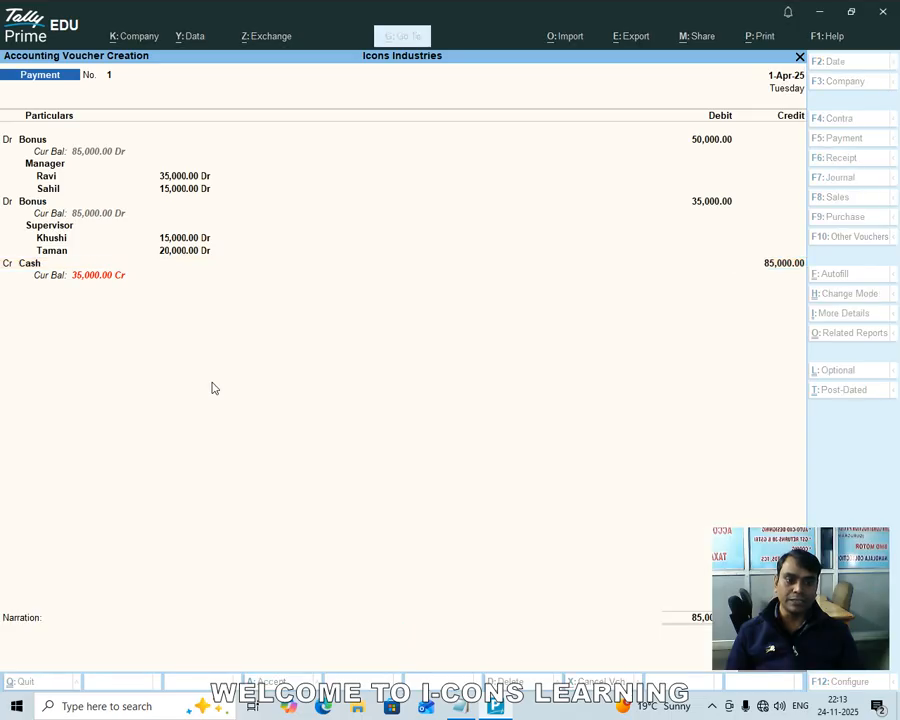
key(Return)
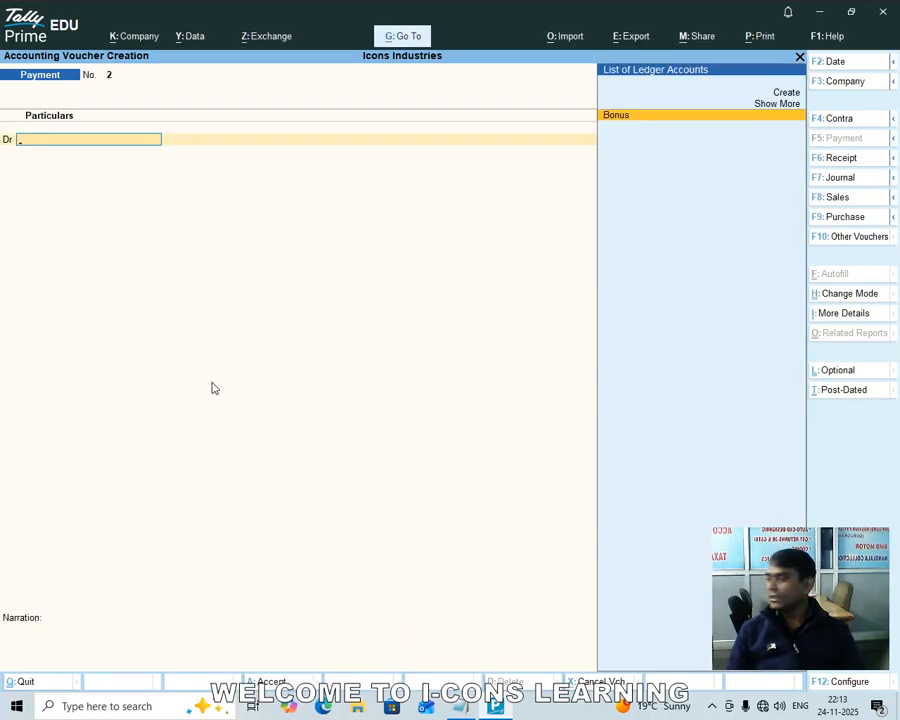
key(Escape)
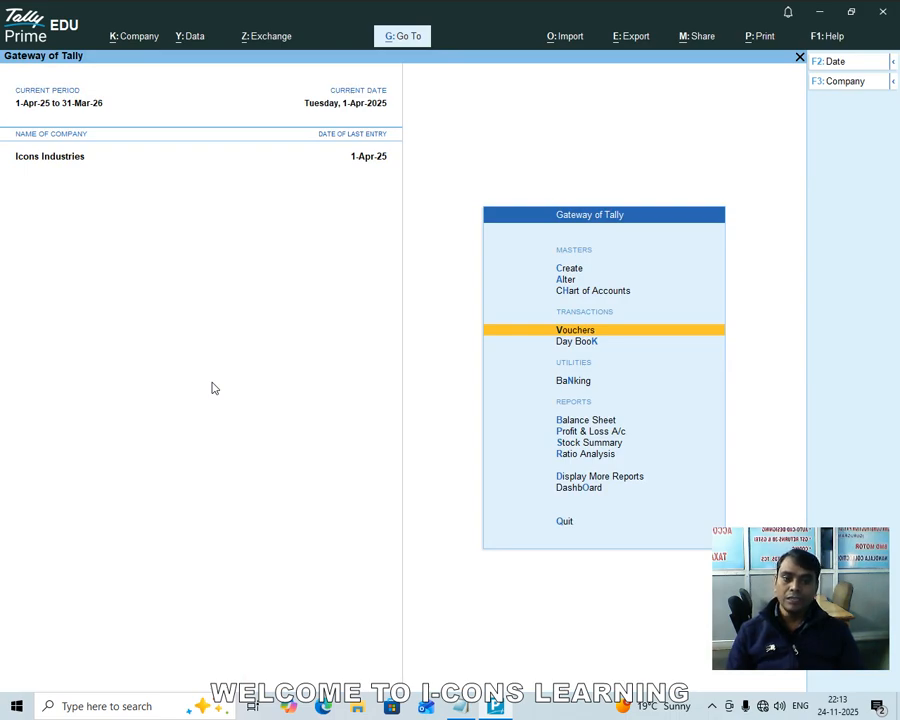
Step: Display the cost centre Category Summary report from the Statements of Accounts to examine the bonus allocations
key(d)
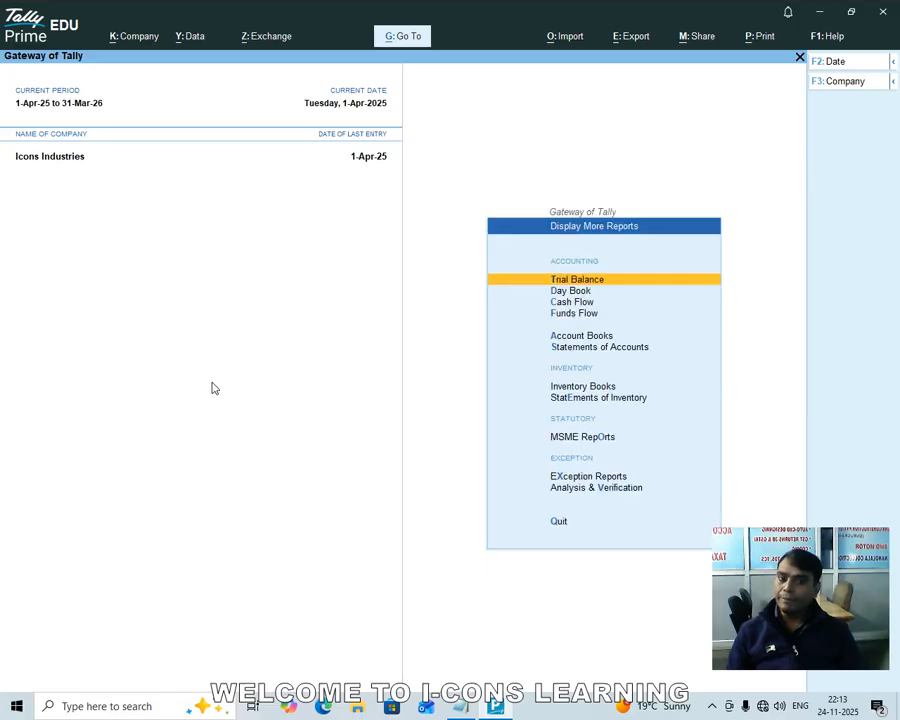
key(Down)
key(Down)
key(Down)
key(Down)
key(Down)
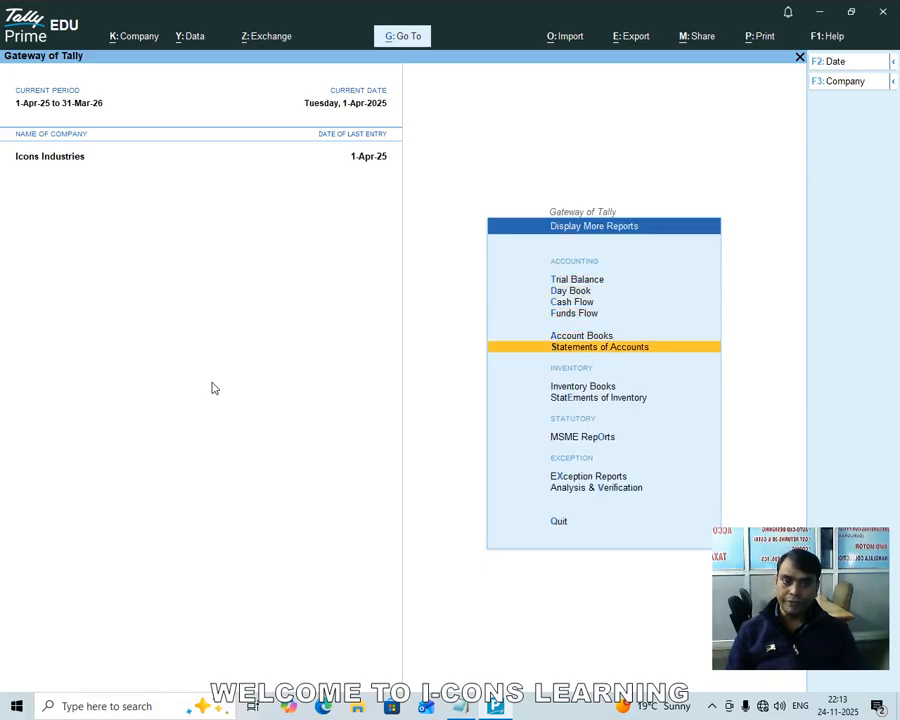
key(Return)
key(Down)
key(Return)
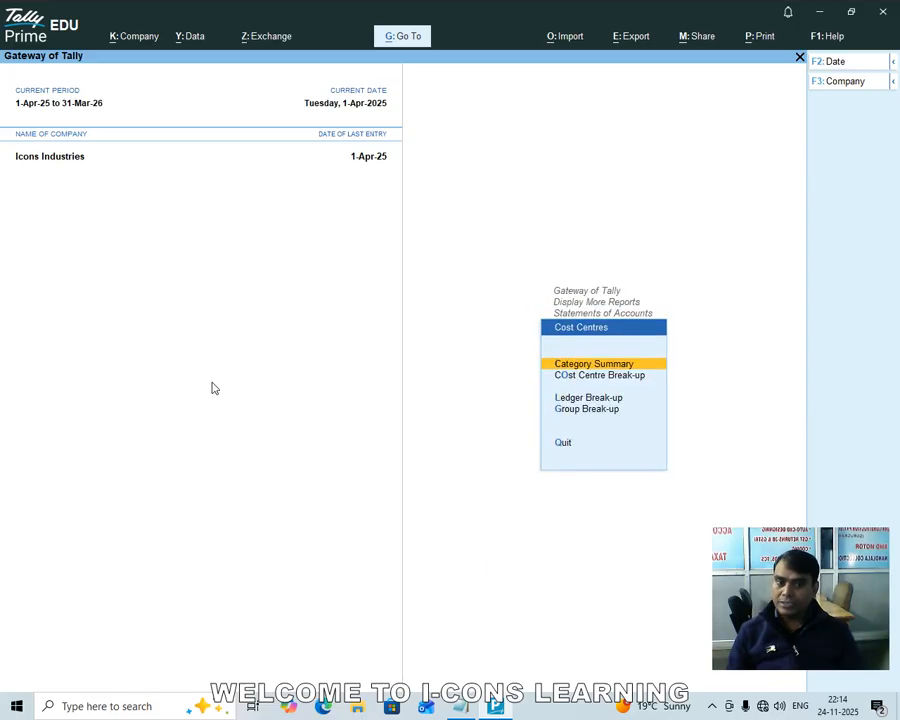
key(Down)
key(Down)
key(Up)
key(Up)
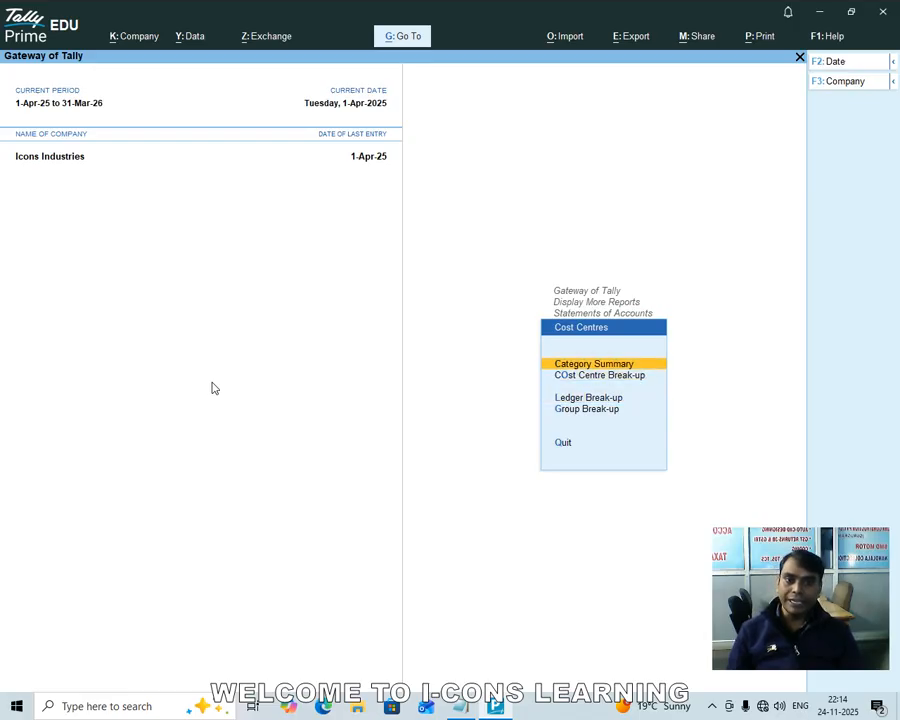
key(Return)
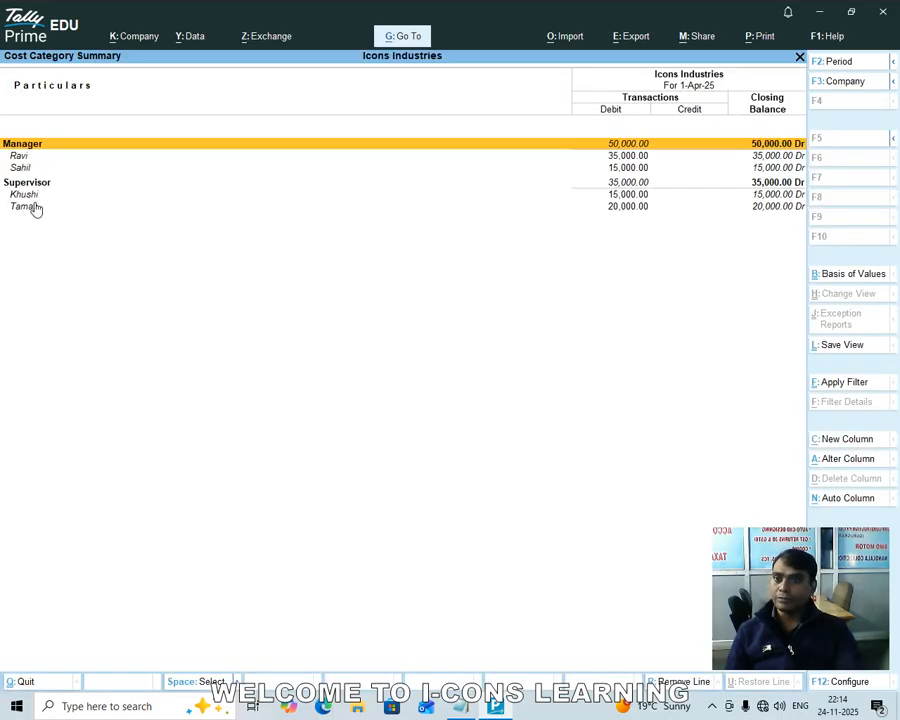
Step: Preview the printout of the Cost Category Summary, enlarge it to examine the layout, and close the preview
key(ctrl+p)
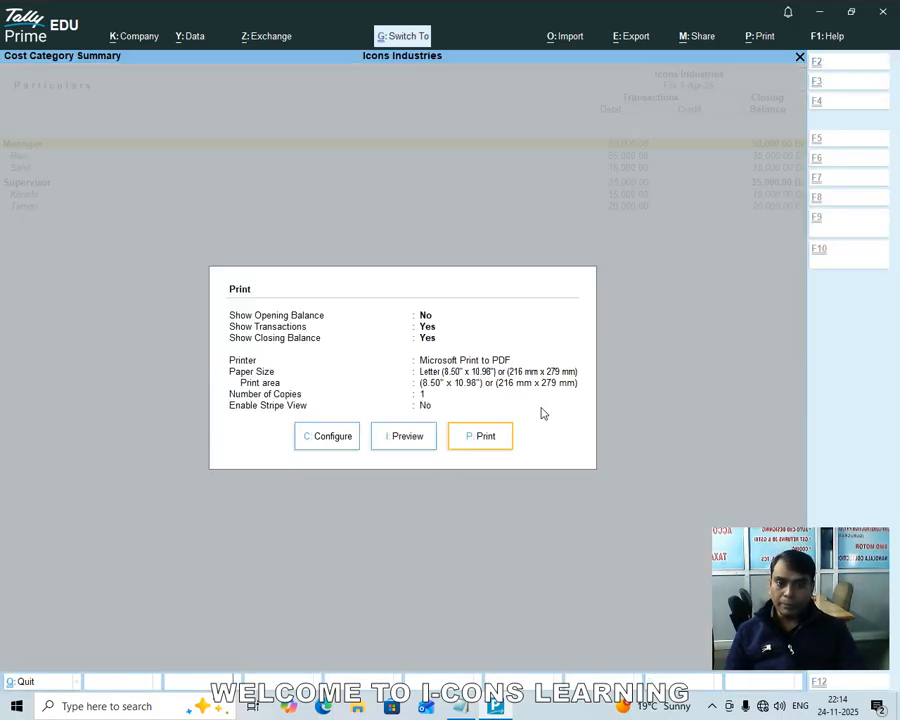
key(i)
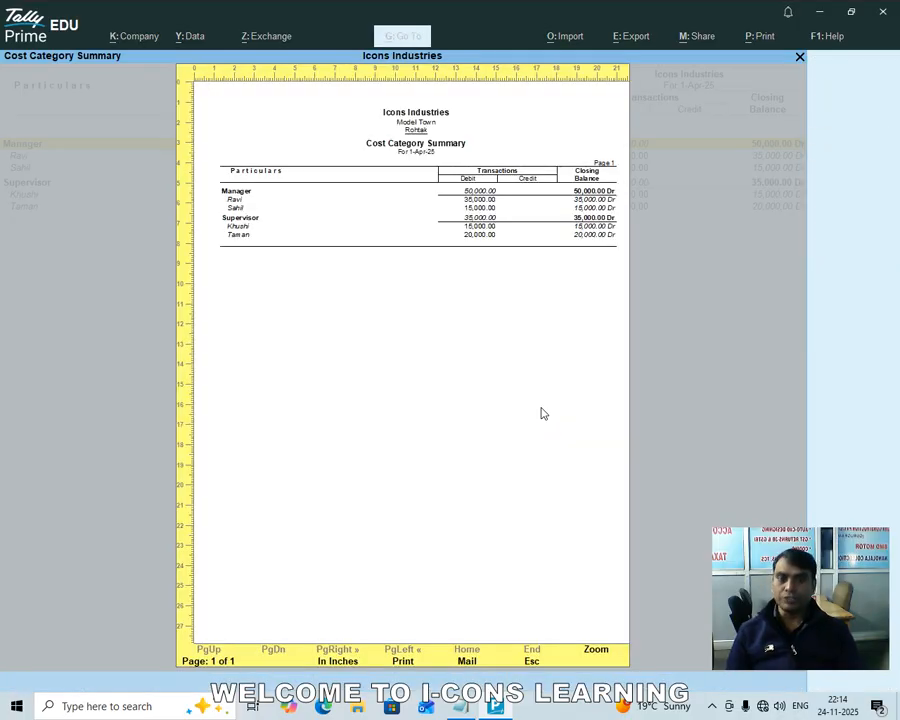
key(alt+z)
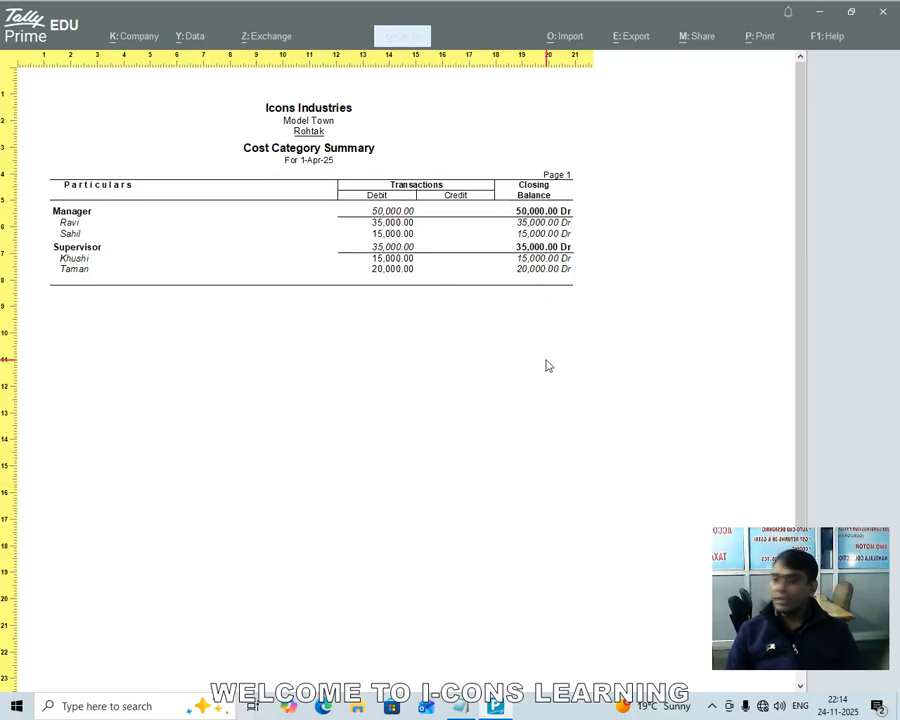
key(Escape)
key(Escape)
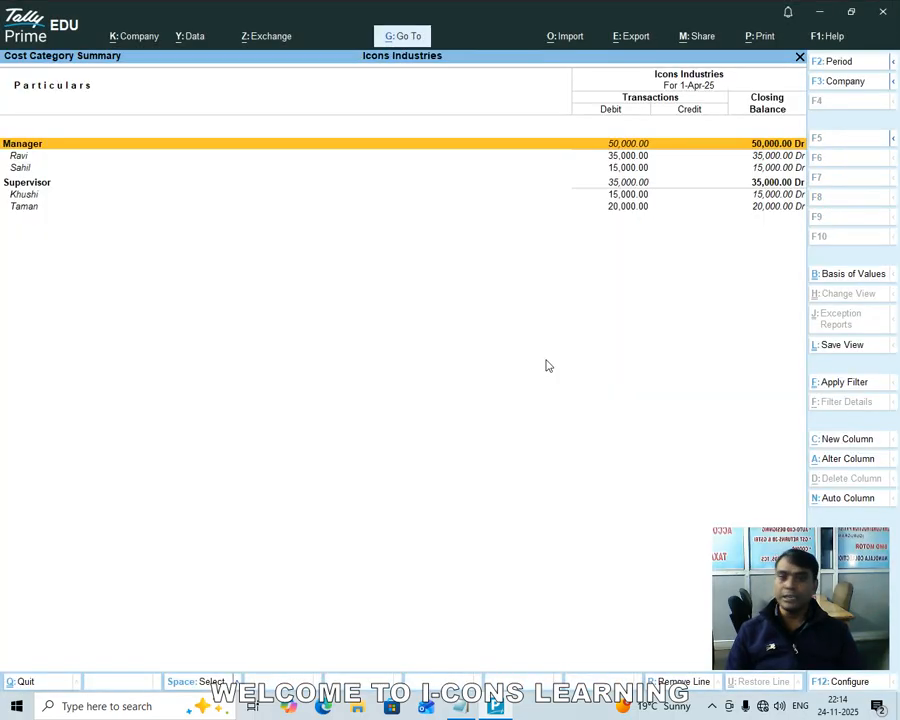
Step: Leave the Cost Category Summary and return to the Gateway of Tally
key(Escape)
key(Escape)
key(Escape)
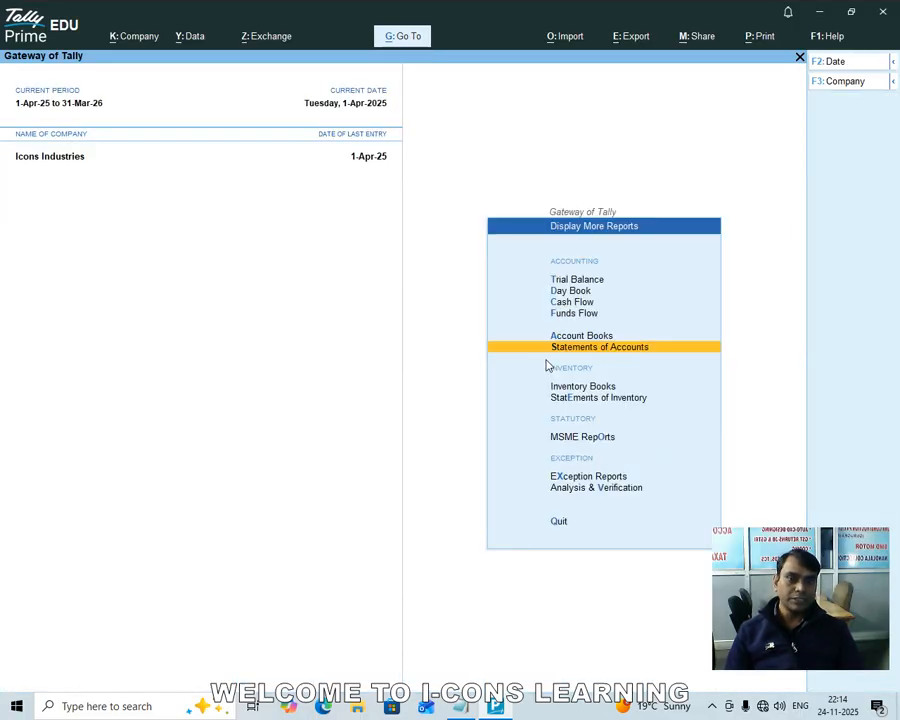
key(Escape)
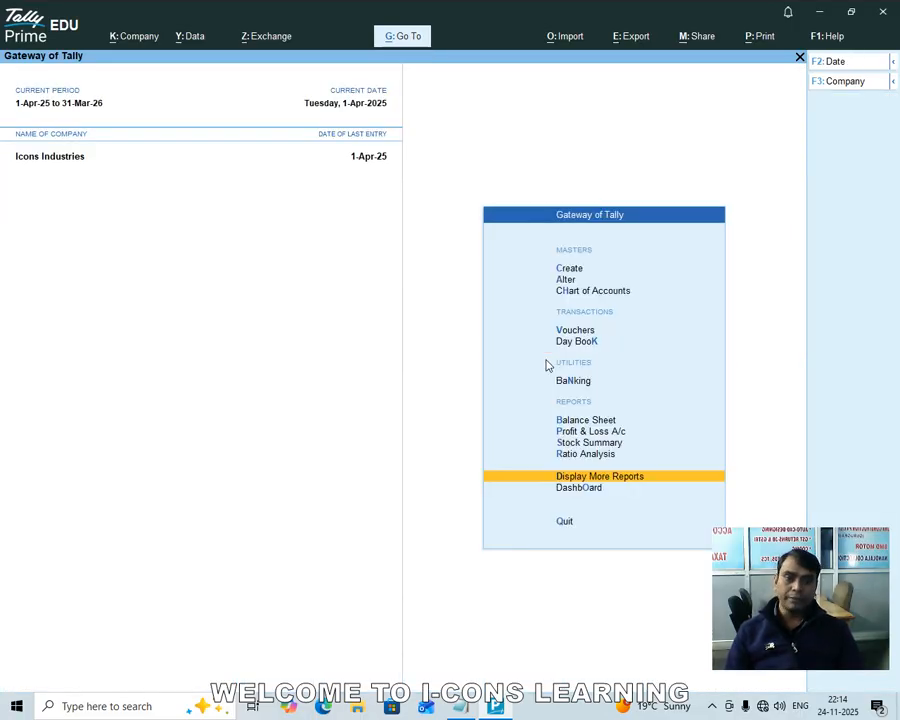